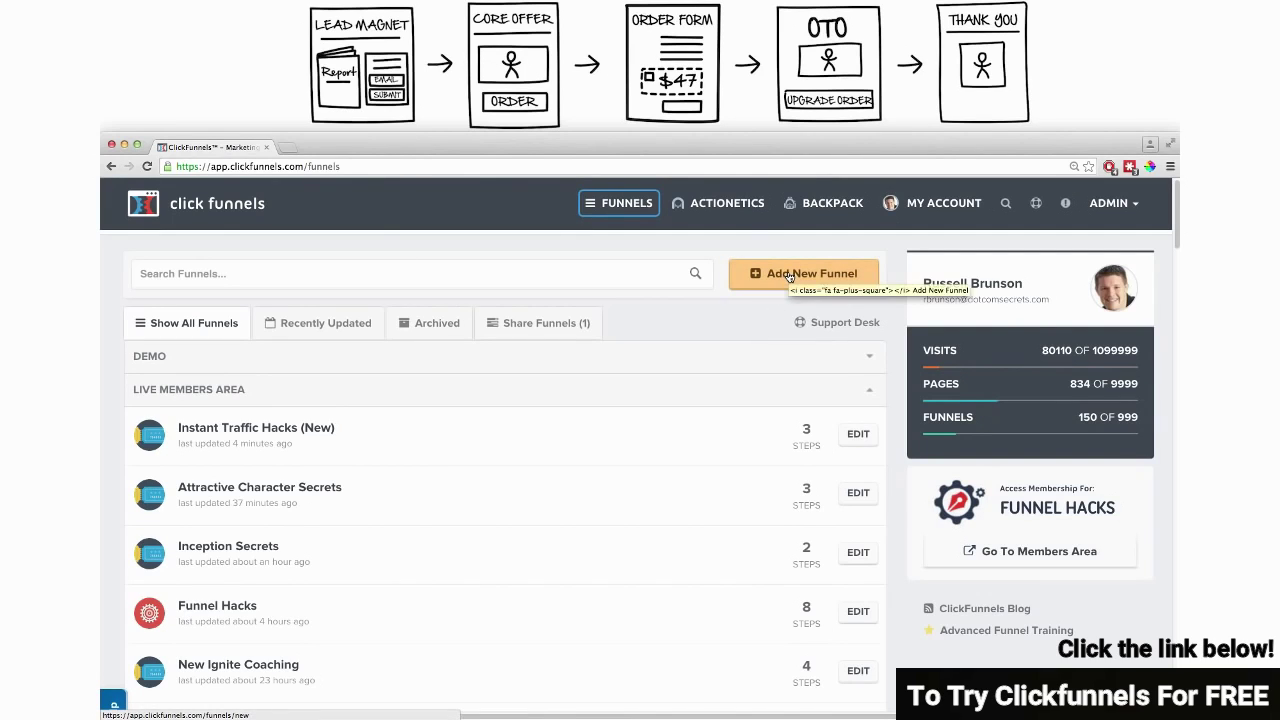
- Start a new funnel with the goal Sell Your Product and the type Sales Funnel
click(789, 276)
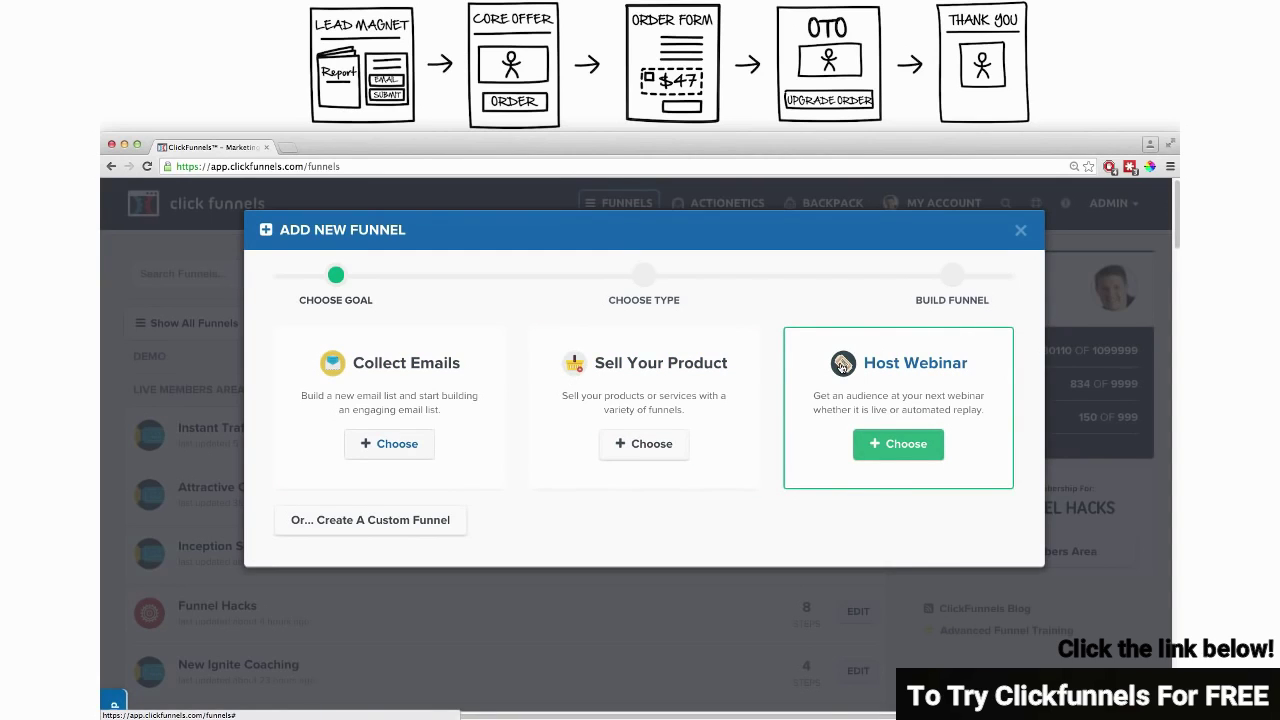
click(898, 446)
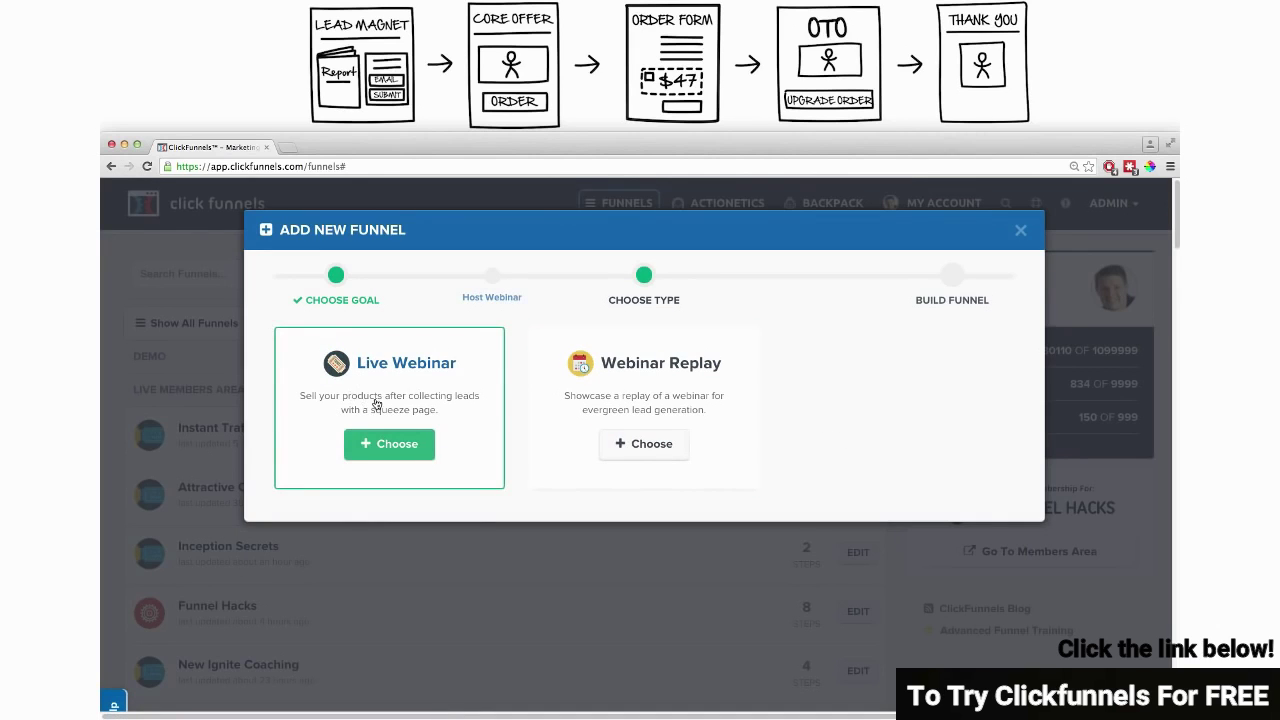
click(612, 420)
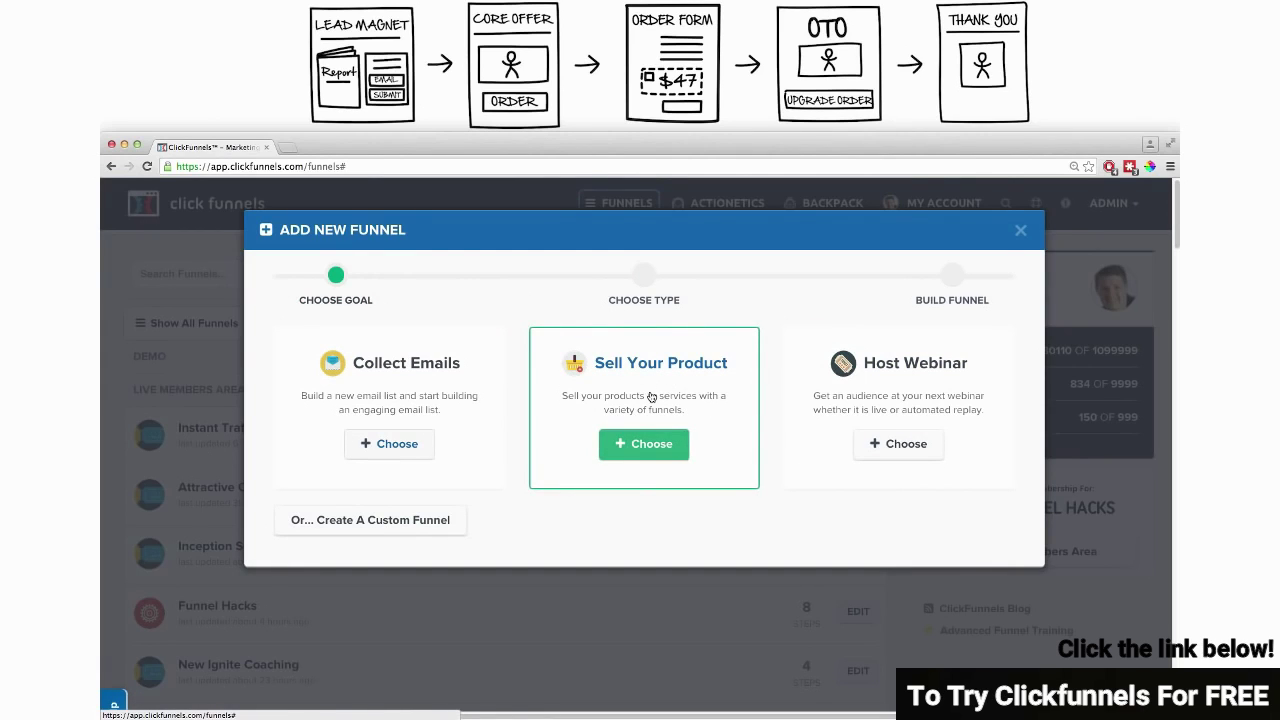
click(643, 444)
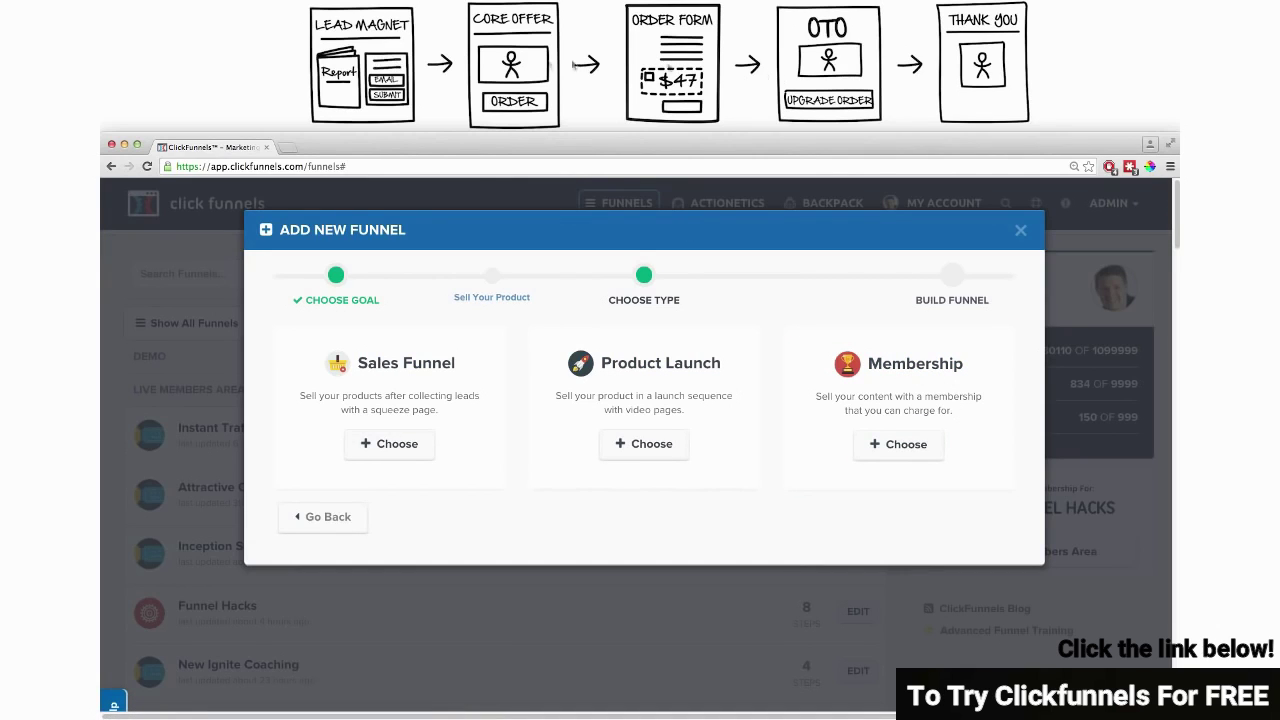
click(390, 446)
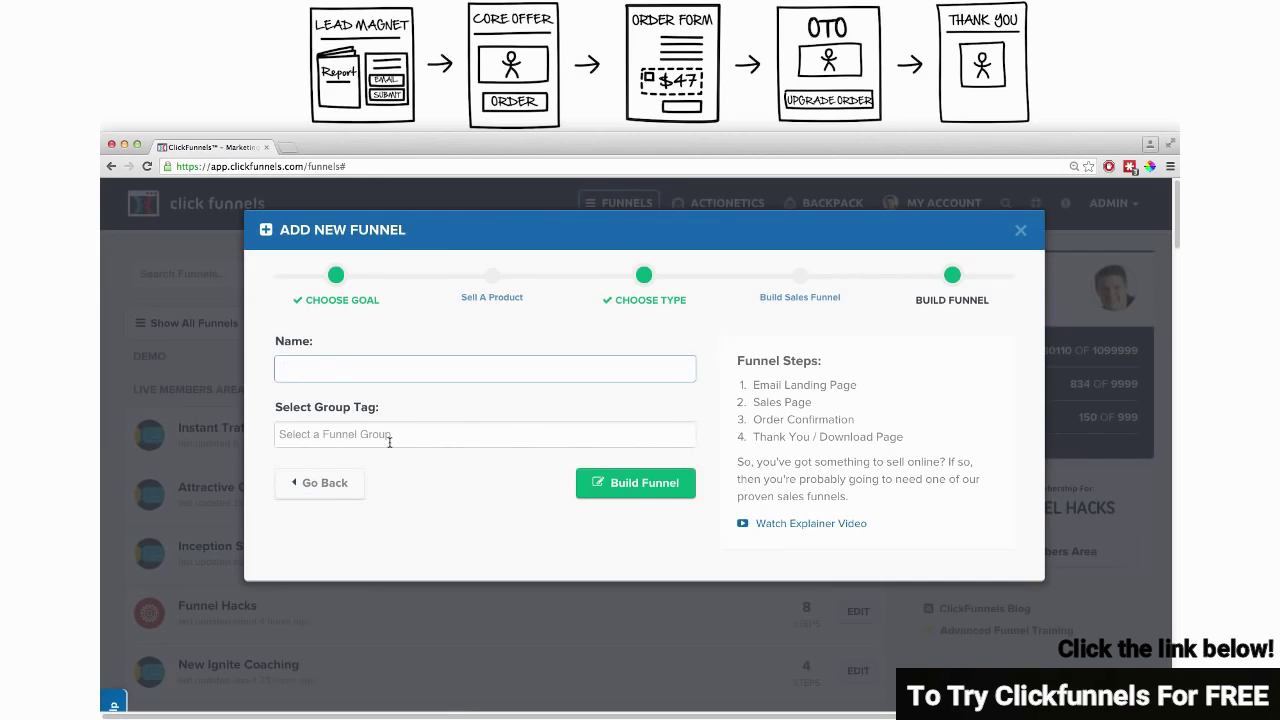
- Name the funnel "Demo Funnel", assign it the group tag demo, and build it
text(Demo Fun)
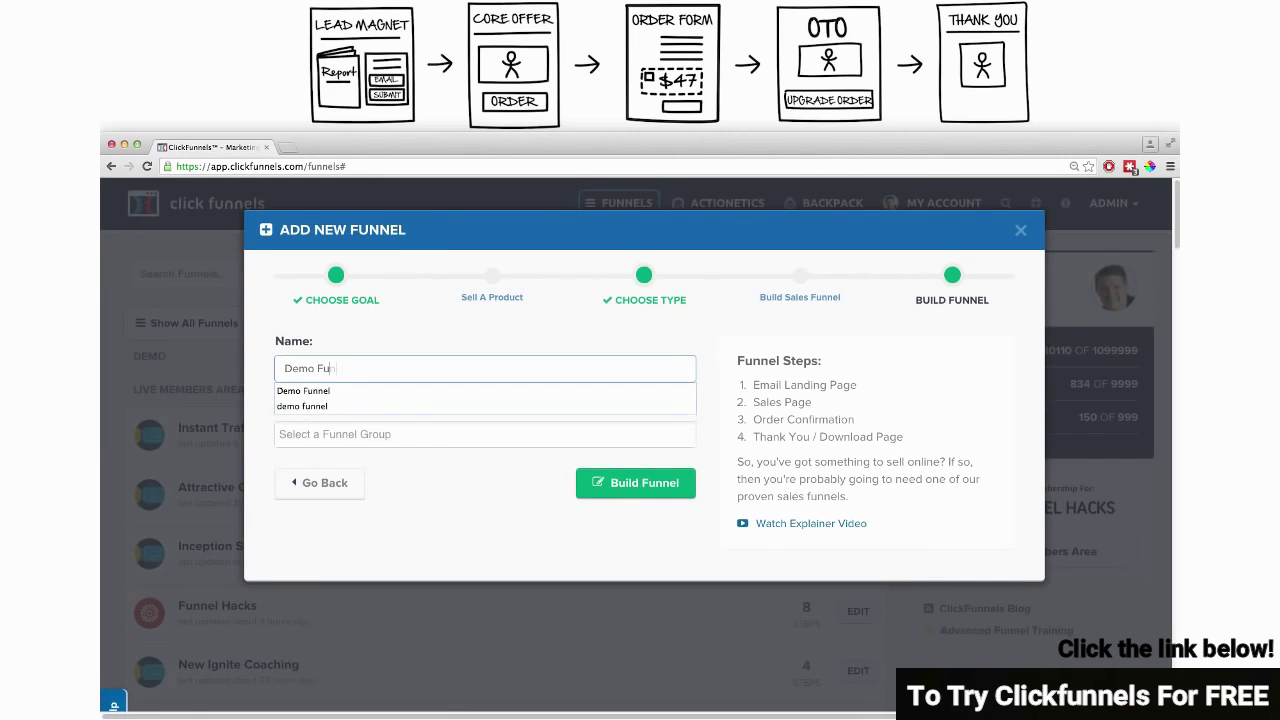
text(nel)
key(Tab)
text(demo)
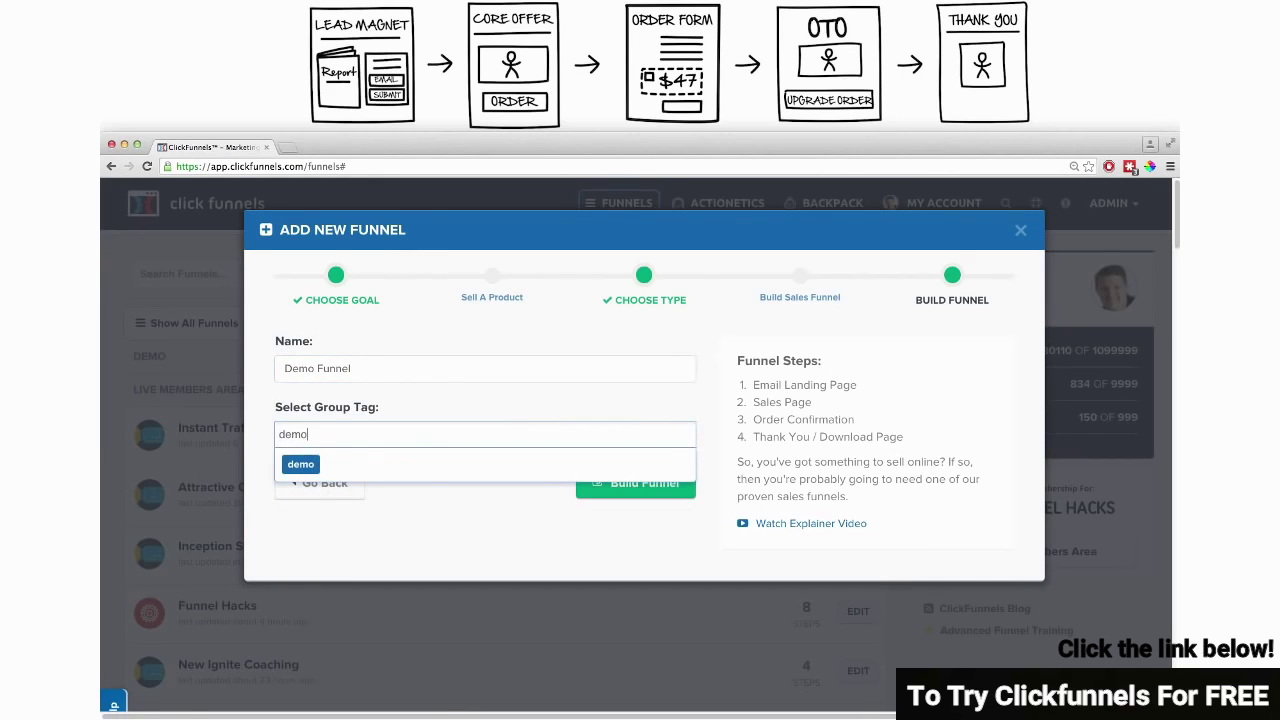
click(305, 465)
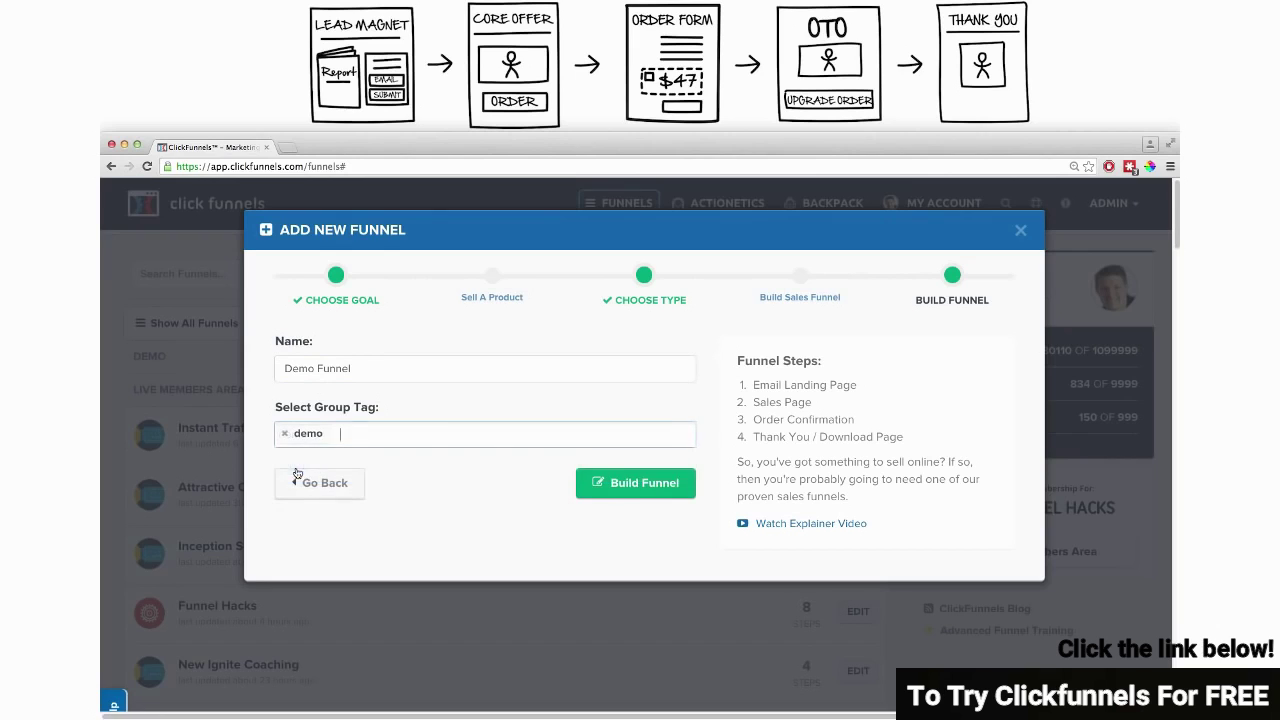
click(632, 487)
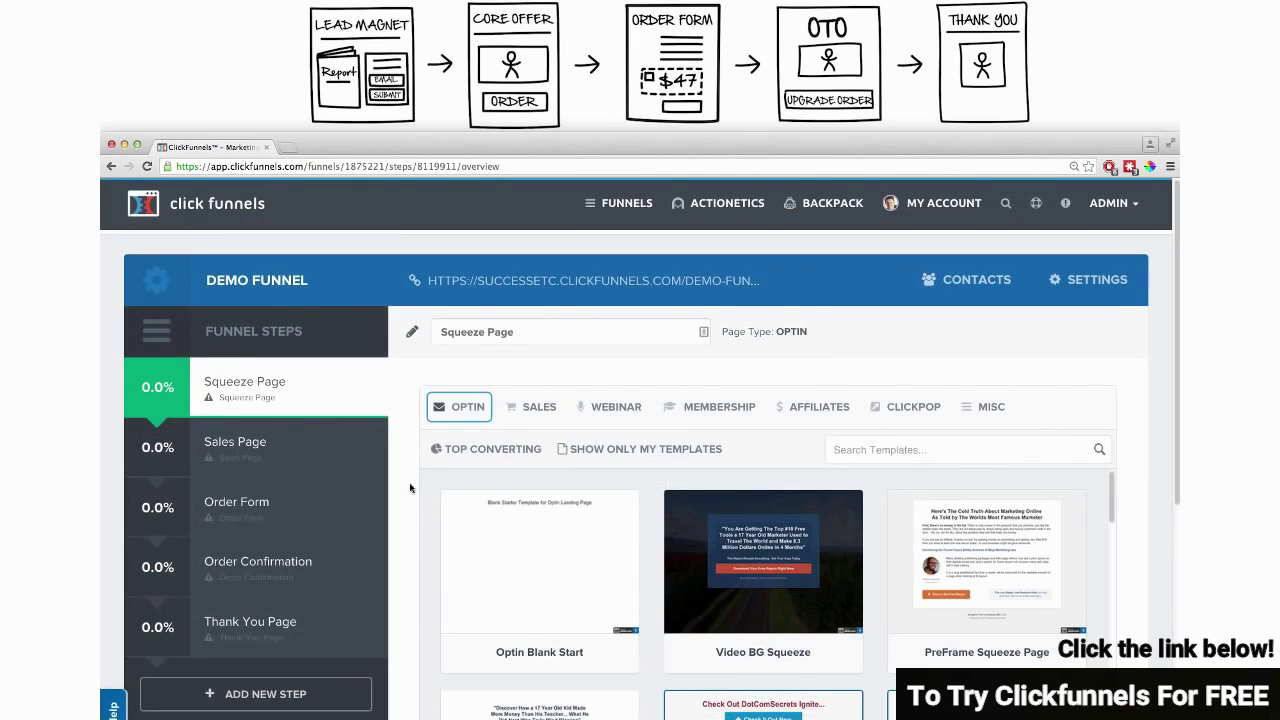
- Delete the Order Confirmation step from the funnel
mouse_move(298, 385)
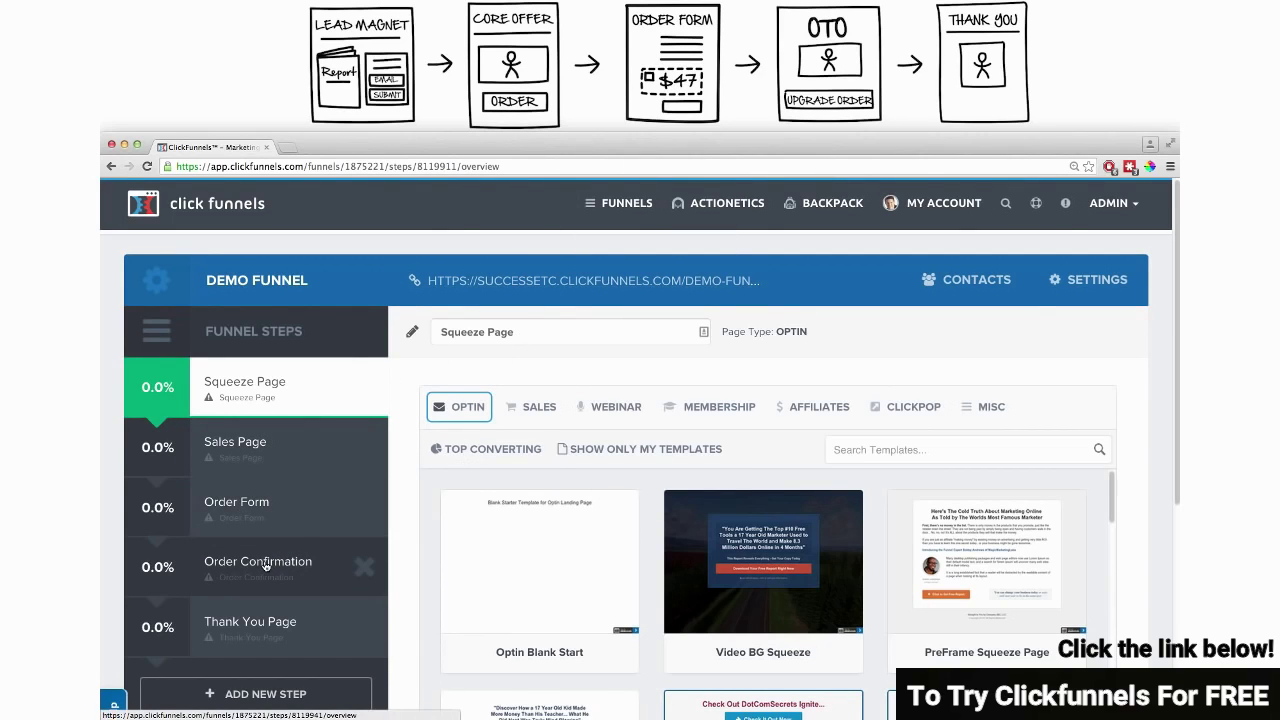
click(366, 568)
click(657, 238)
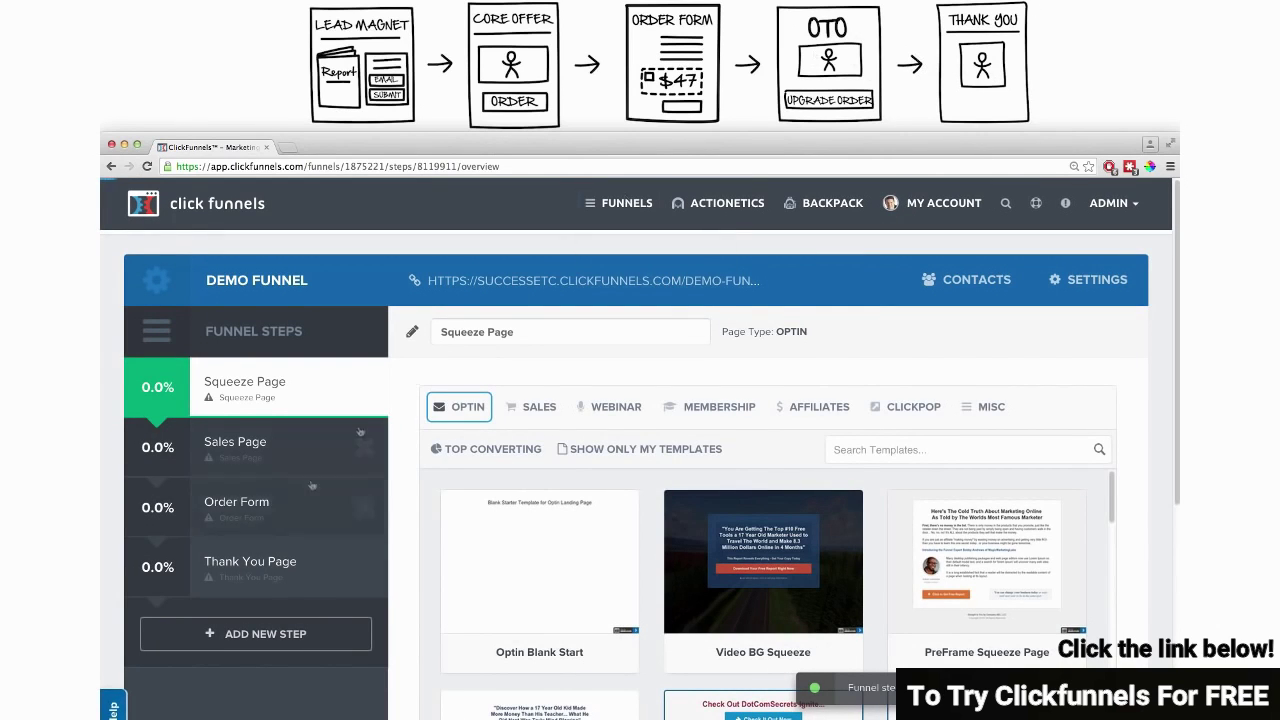
- Add a funnel step named "OTO Page" and place it between Order Form and Thank You Page
click(244, 640)
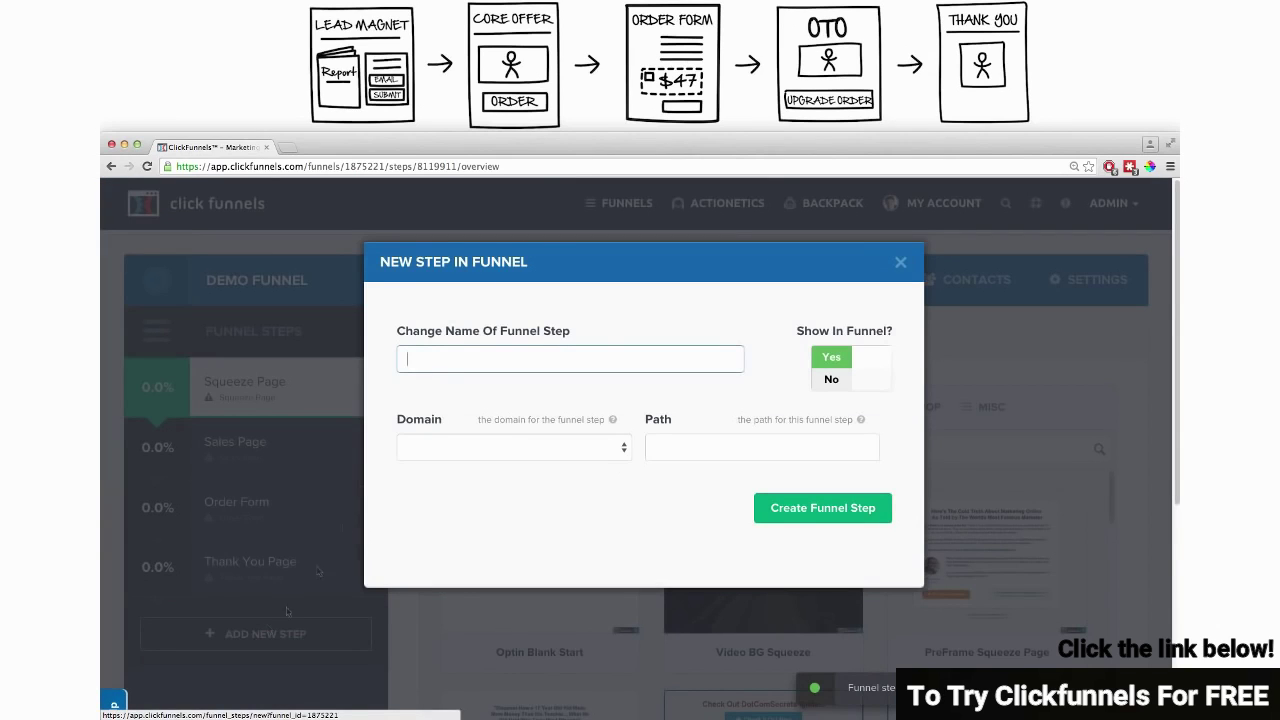
text(OT)
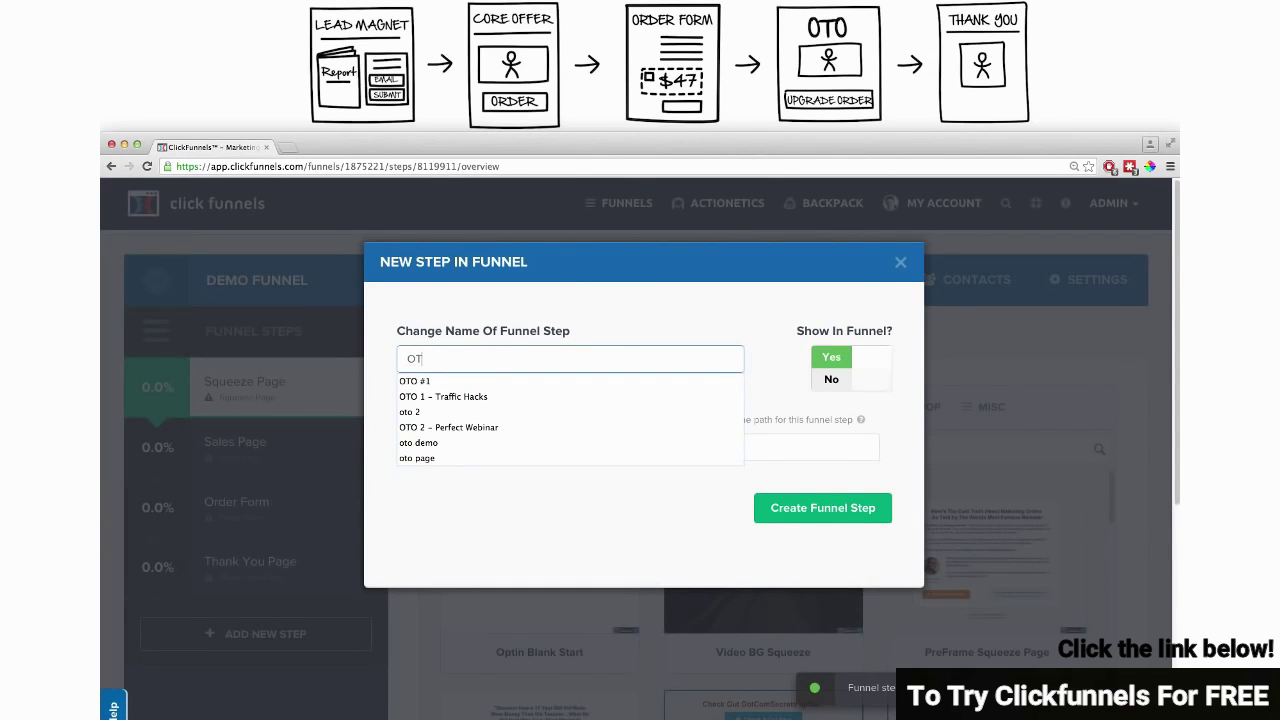
text(oO Page)
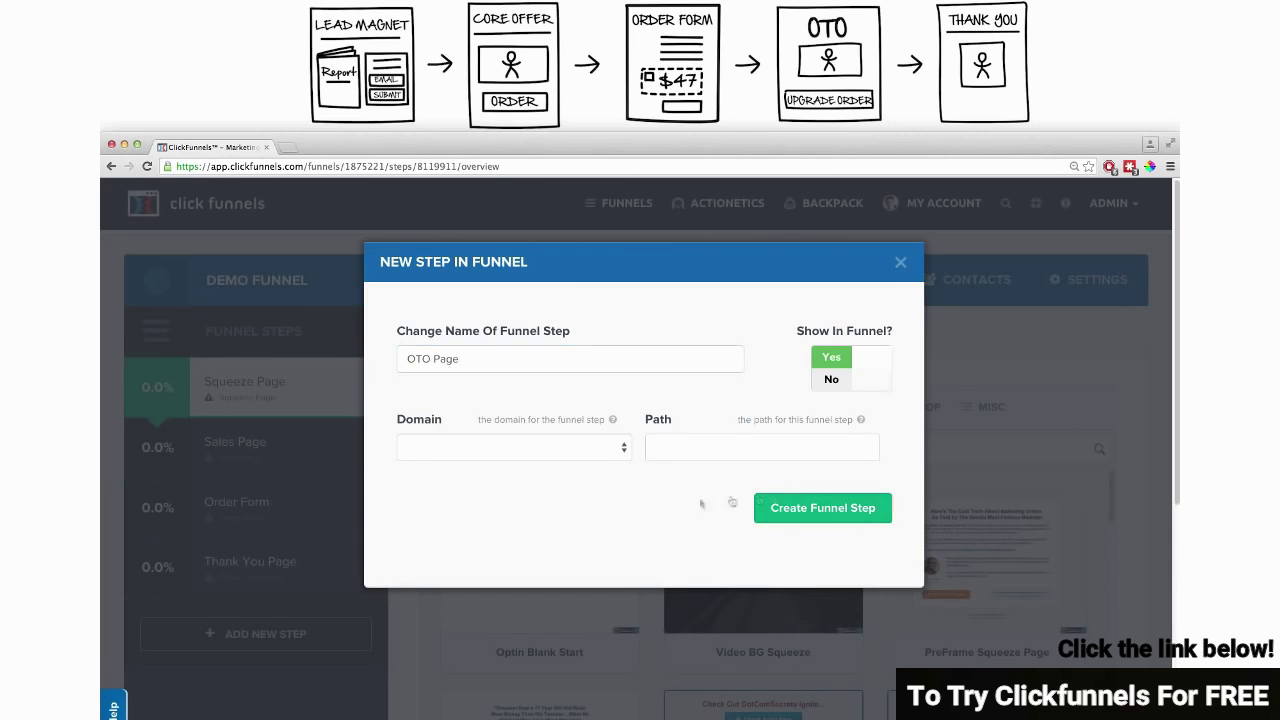
click(792, 506)
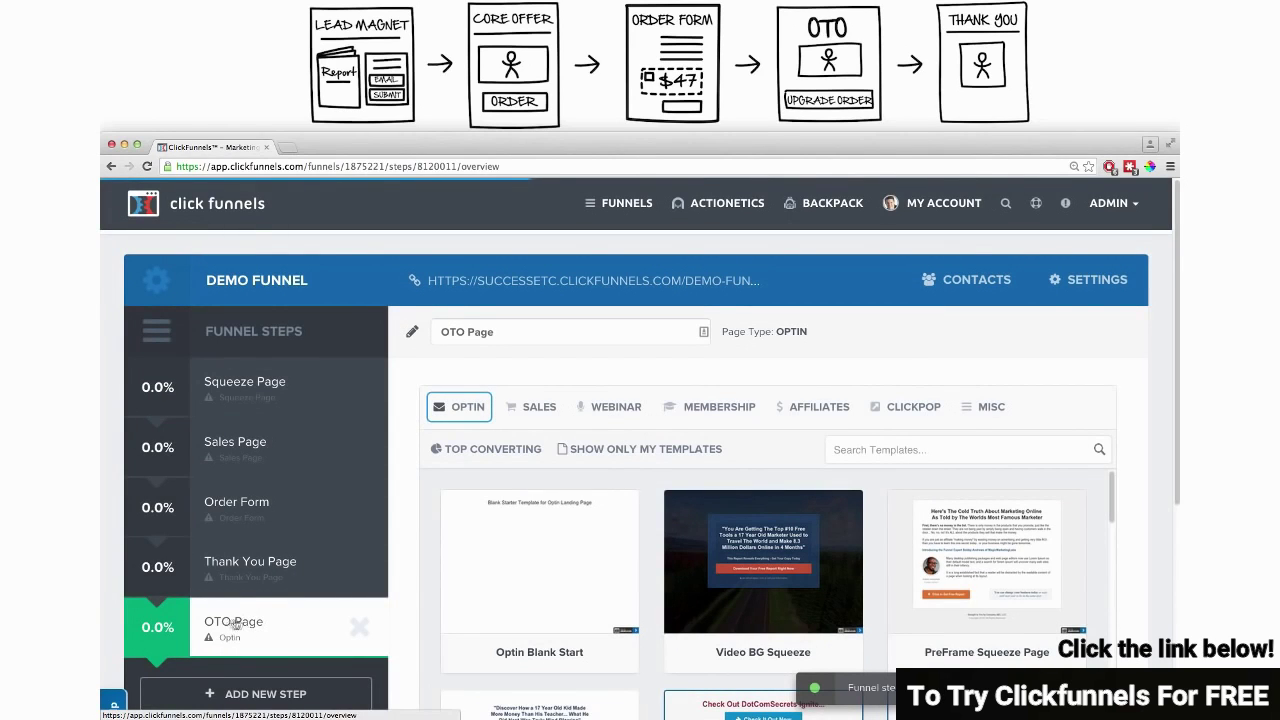
drag(236, 622, 245, 562)
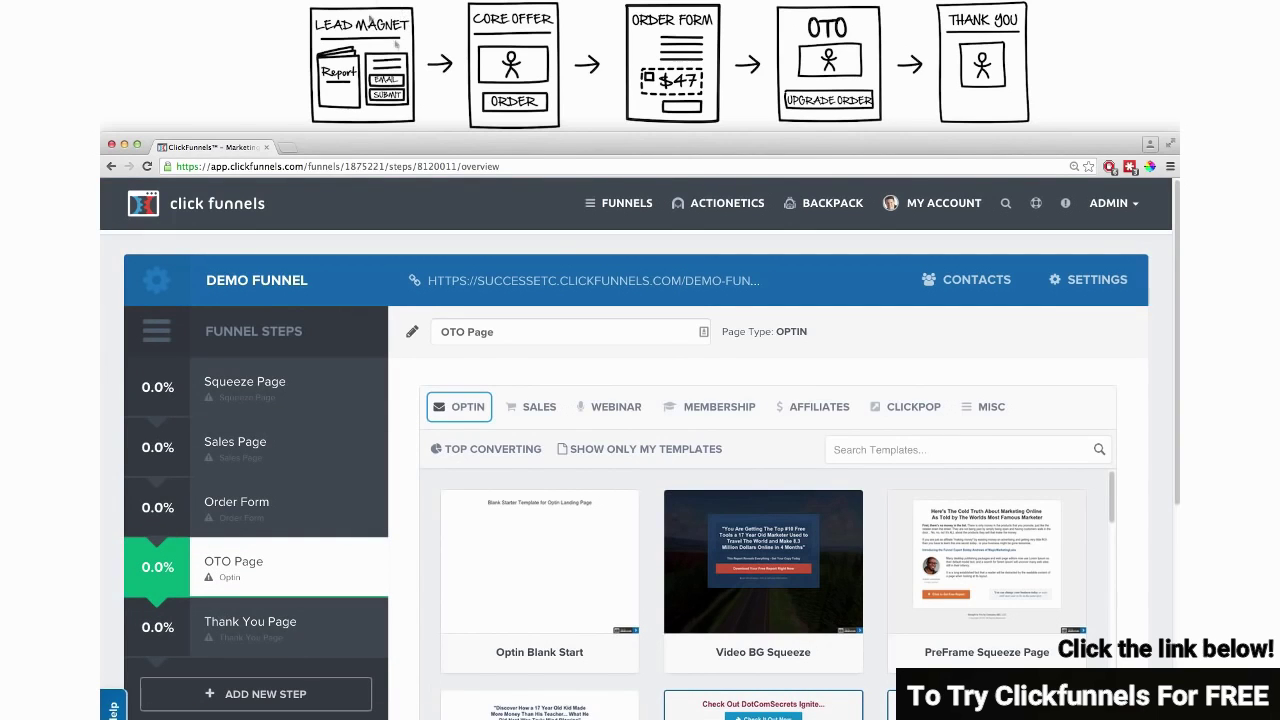
- Apply the Dark Optin Box template to the Squeeze Page step
click(258, 390)
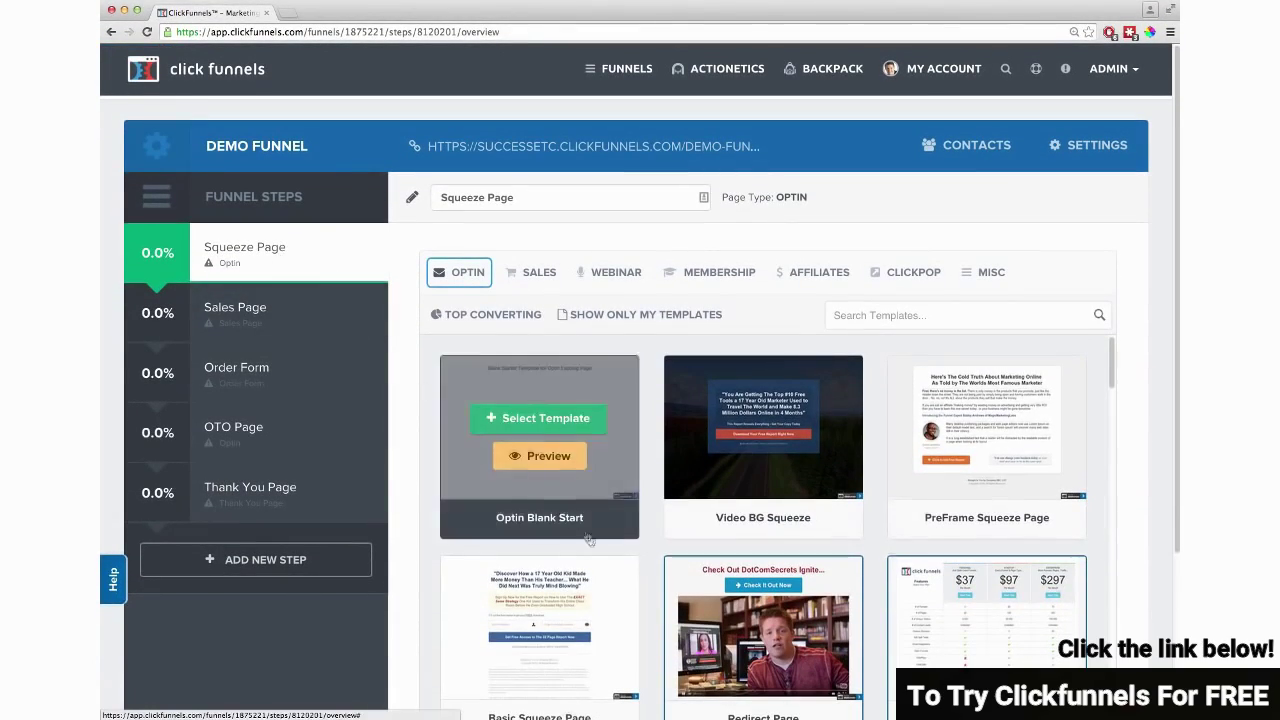
scroll(530, 430, down, 3)
scroll(648, 597, down, 10)
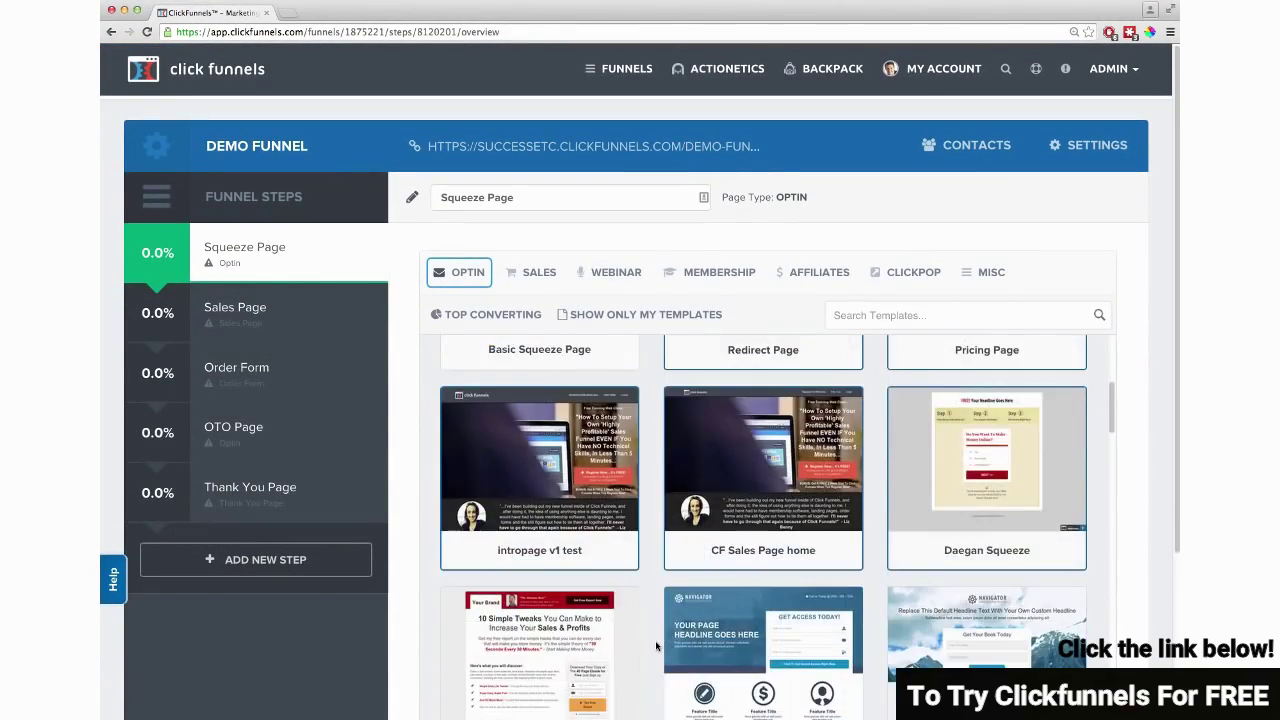
scroll(658, 665, down, 10)
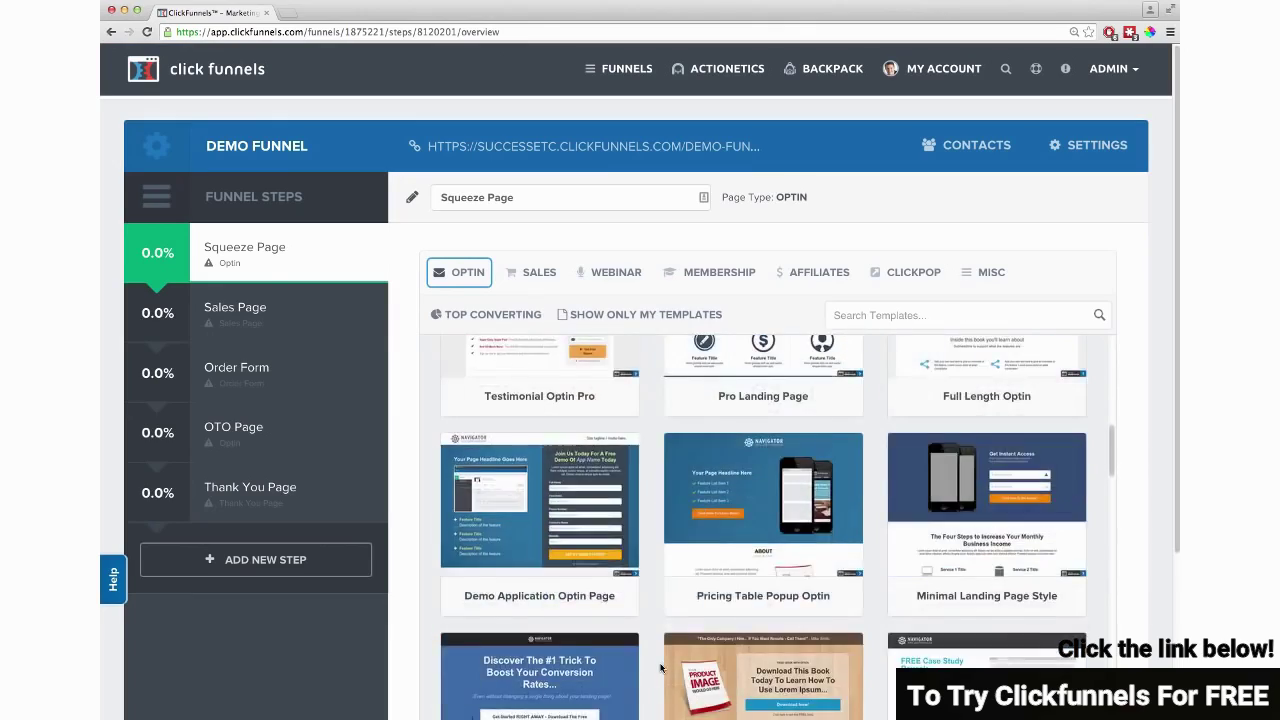
scroll(666, 680, down, 8)
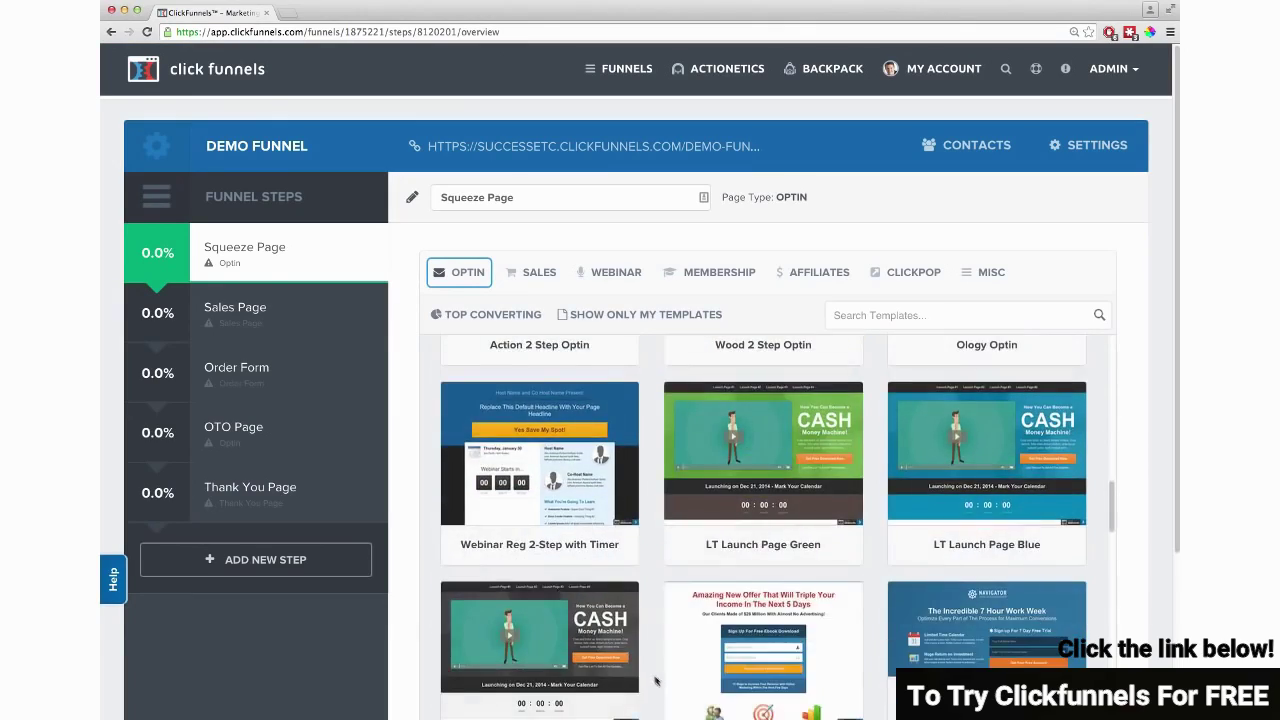
scroll(656, 686, down, 8)
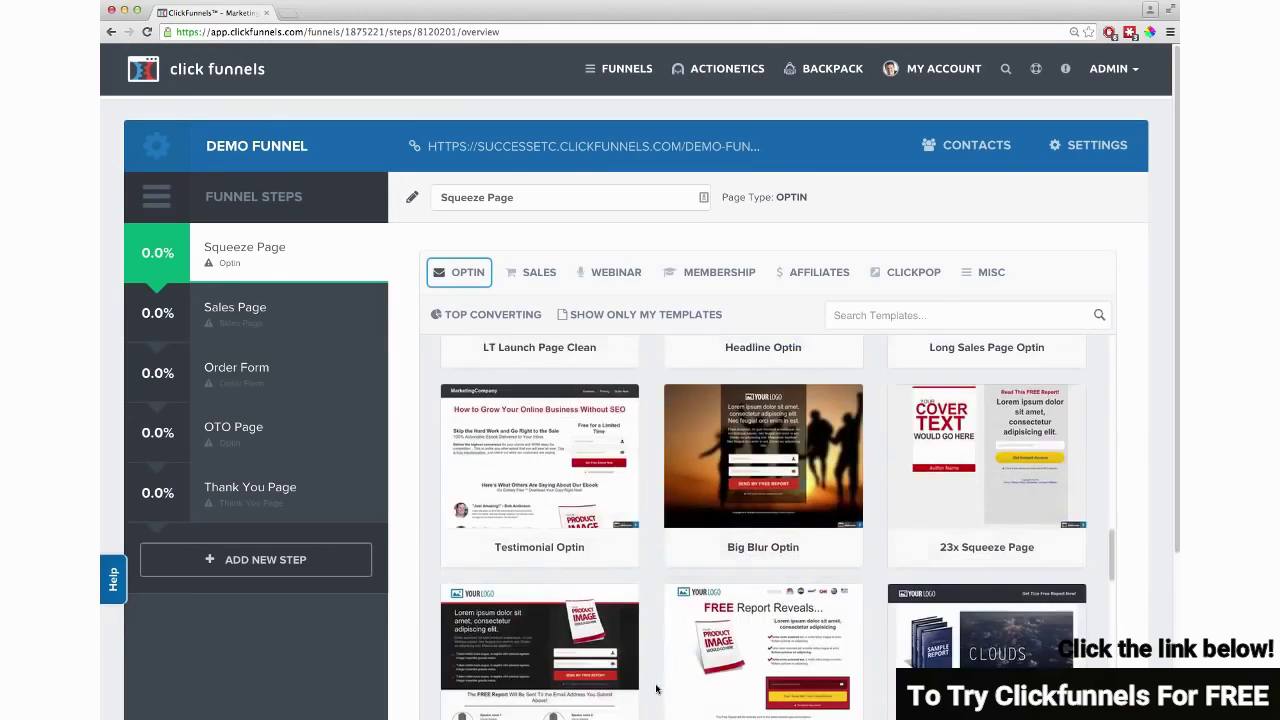
scroll(653, 689, down, 8)
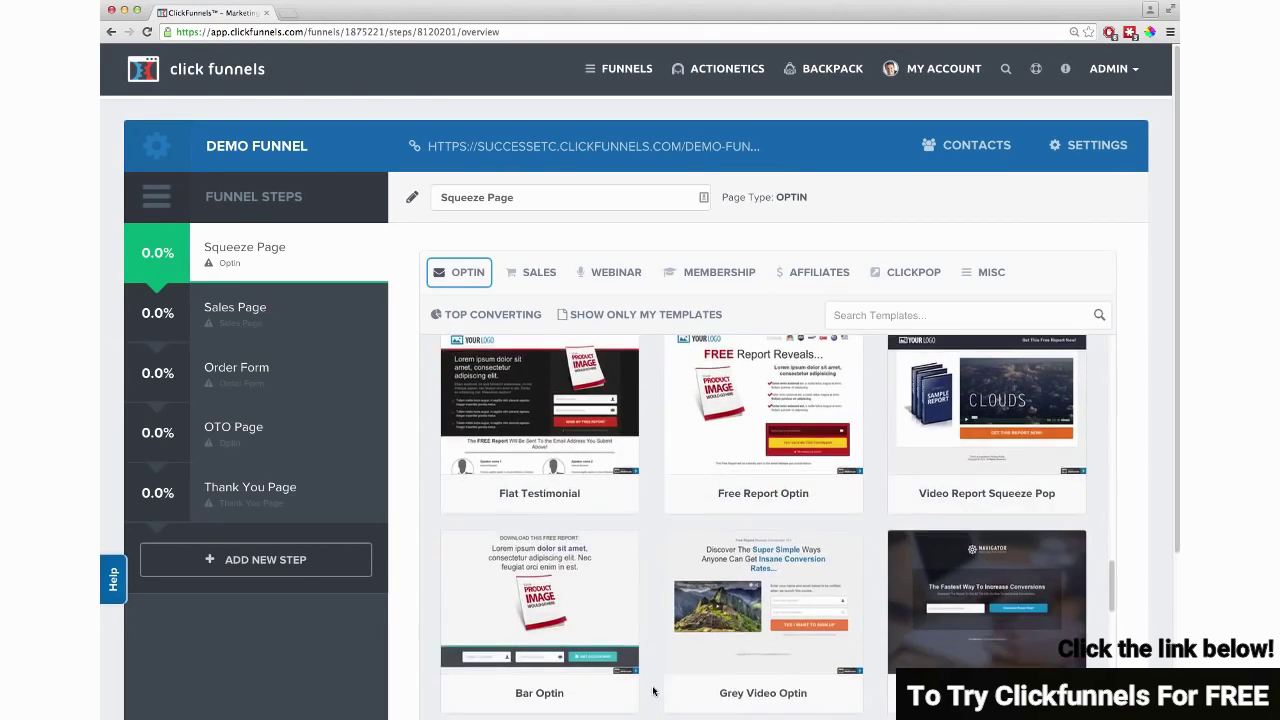
scroll(654, 695, down, 8)
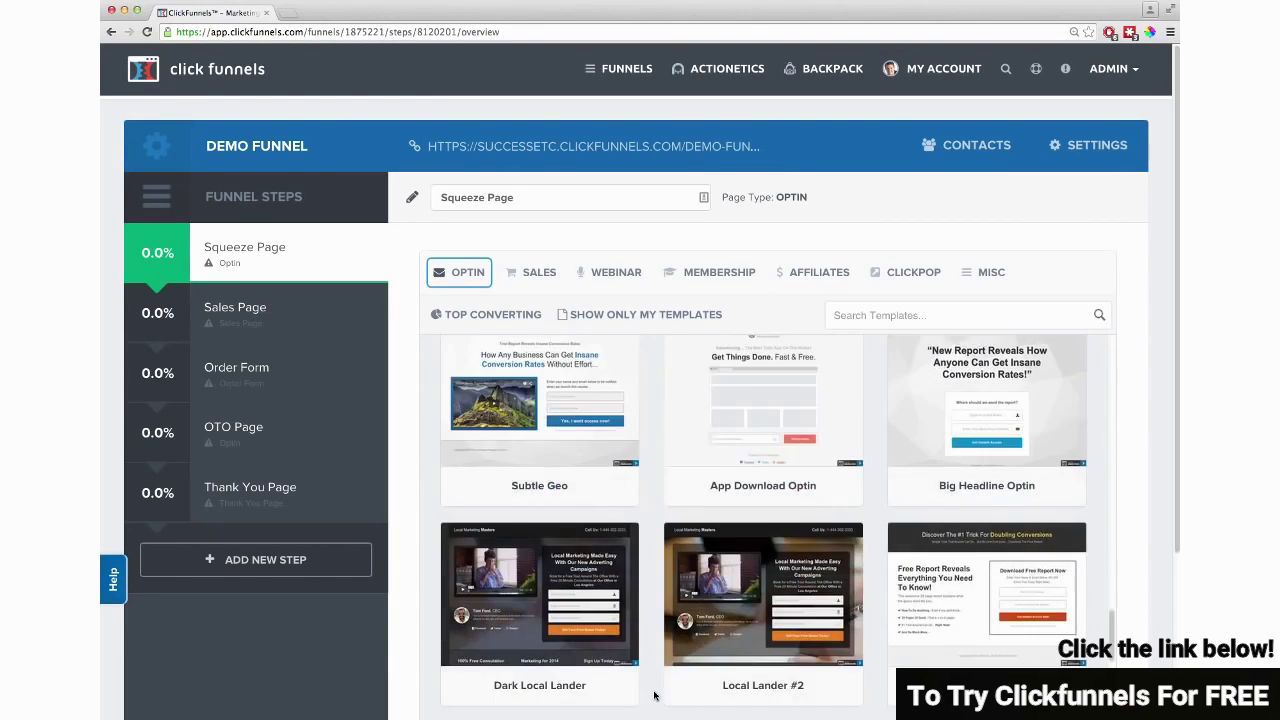
scroll(655, 697, down, 6)
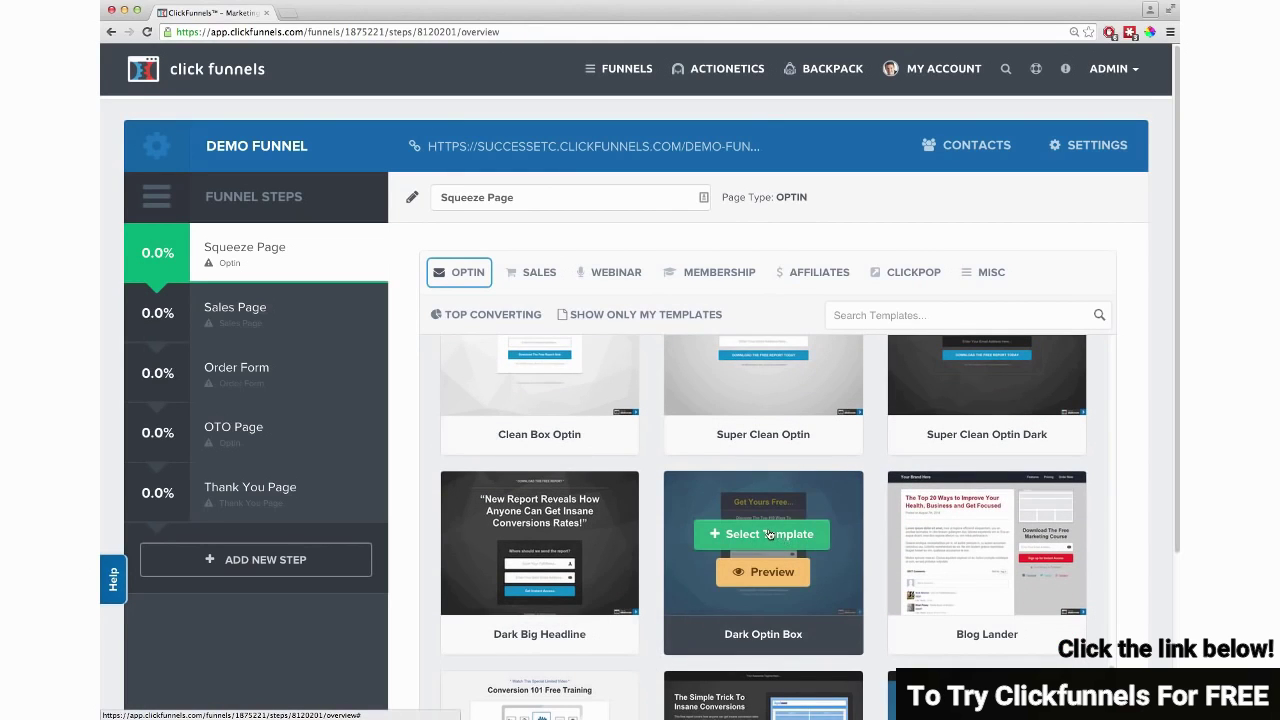
click(769, 535)
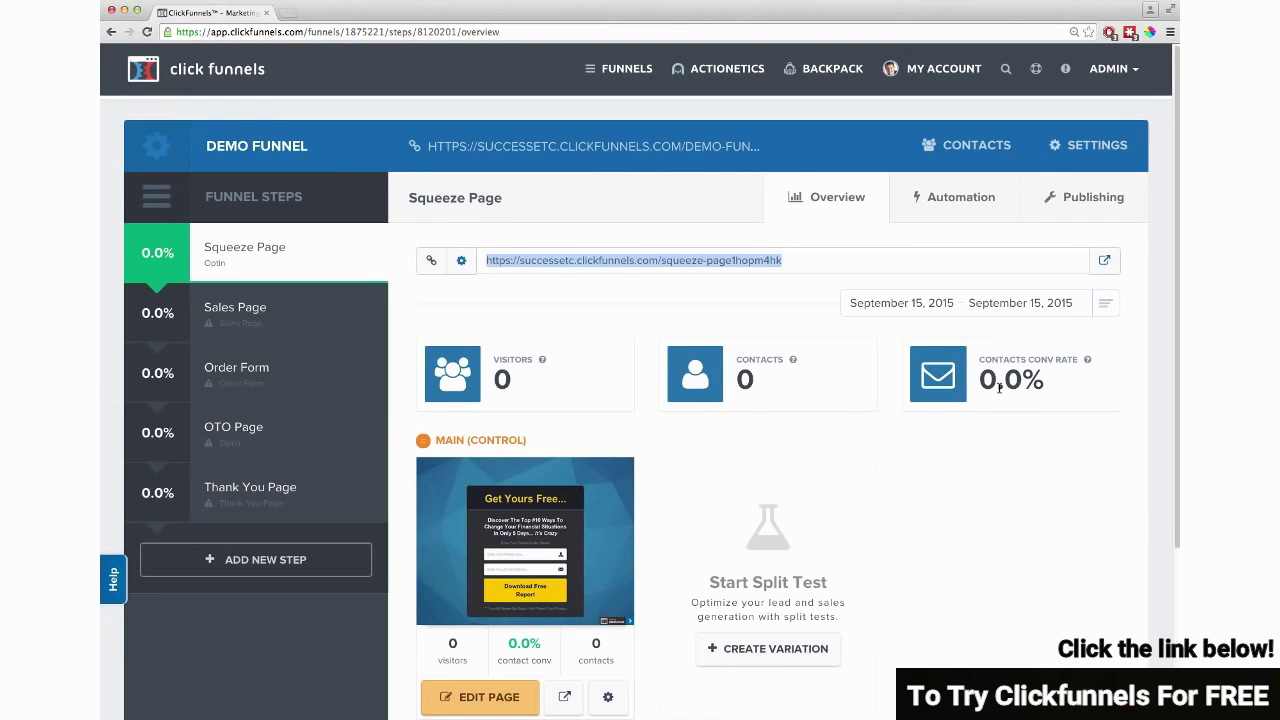
- Open the squeeze page for editing and replace its yellow headline text with "Get My Cool Thing Now!"
scroll(880, 480, down, 2)
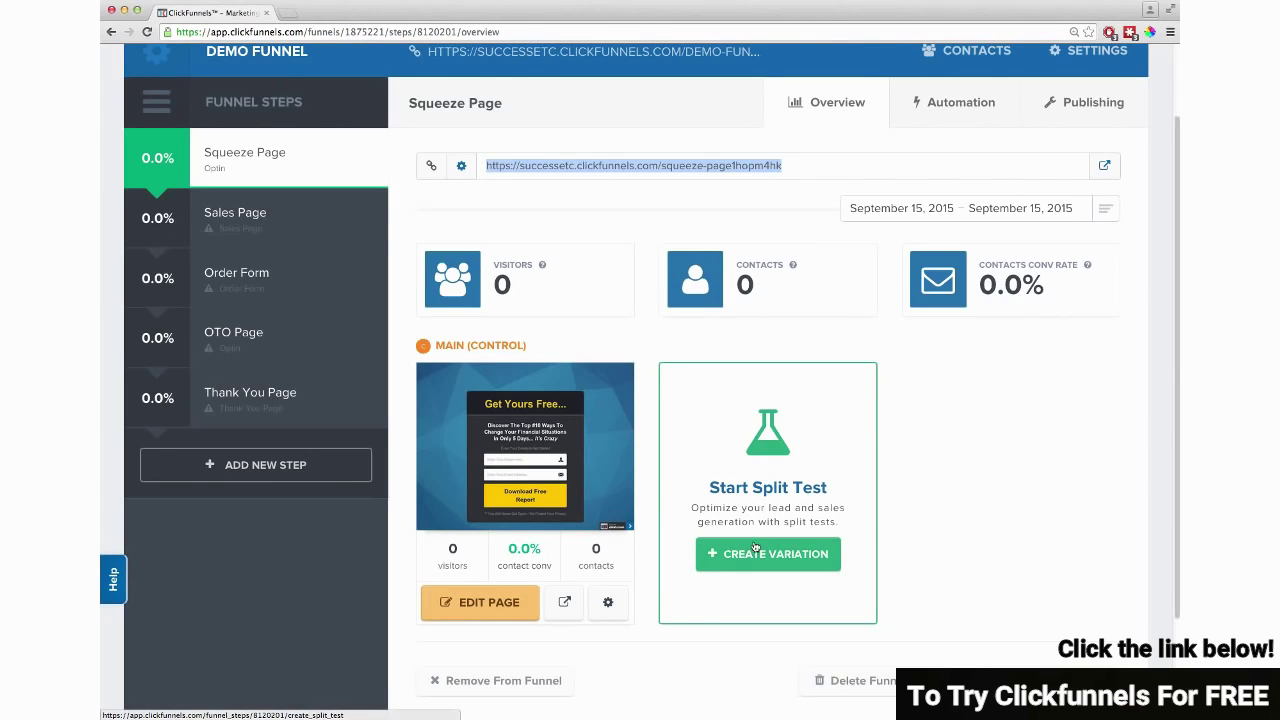
click(481, 602)
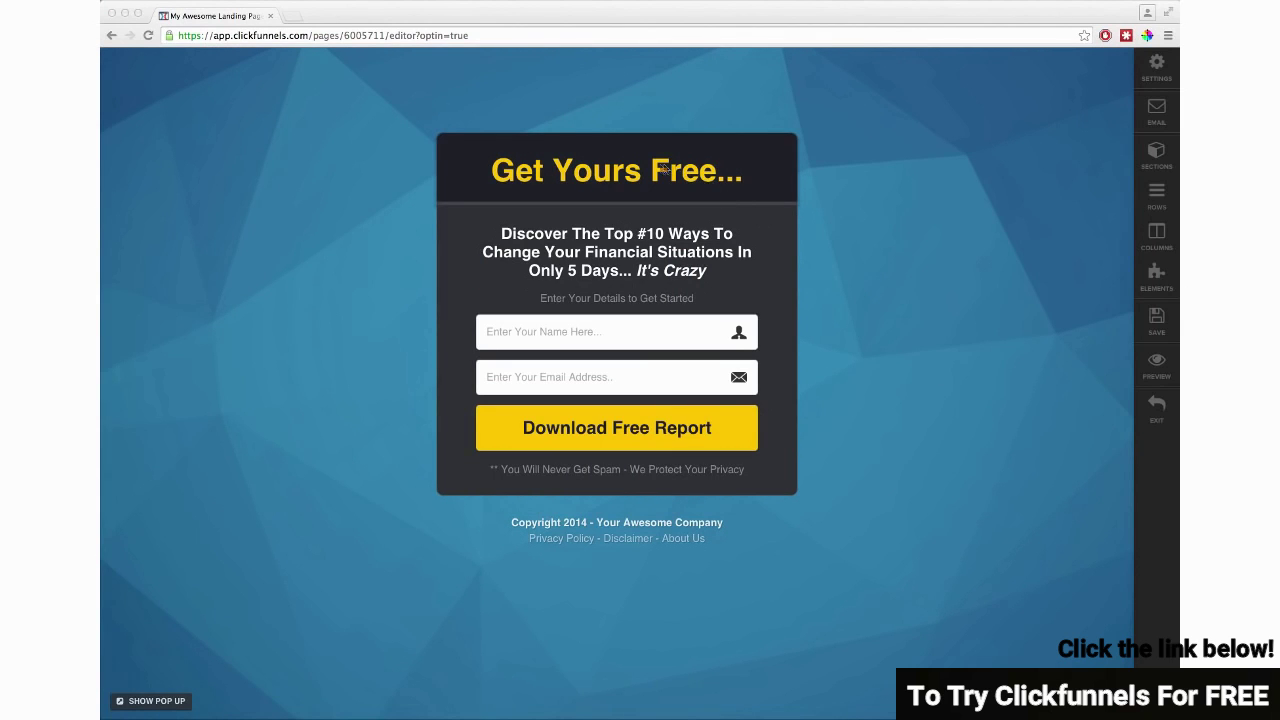
triple_click(625, 172)
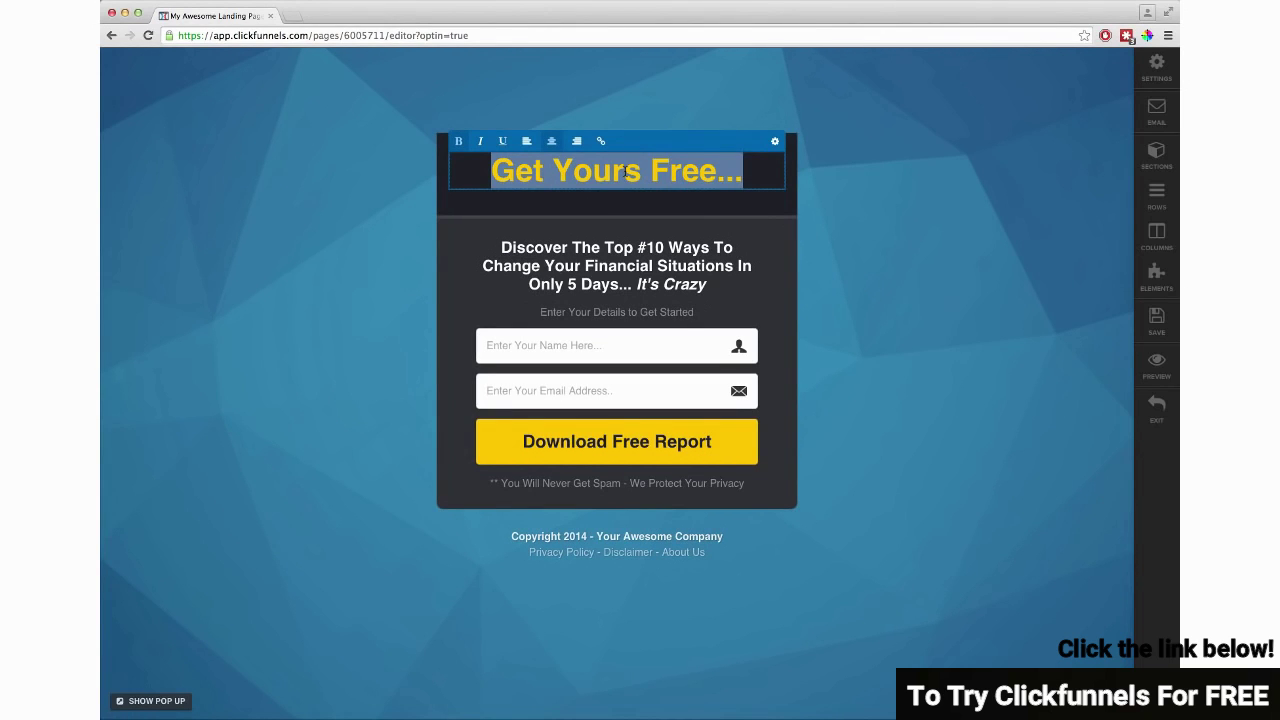
text(Get My Cool )
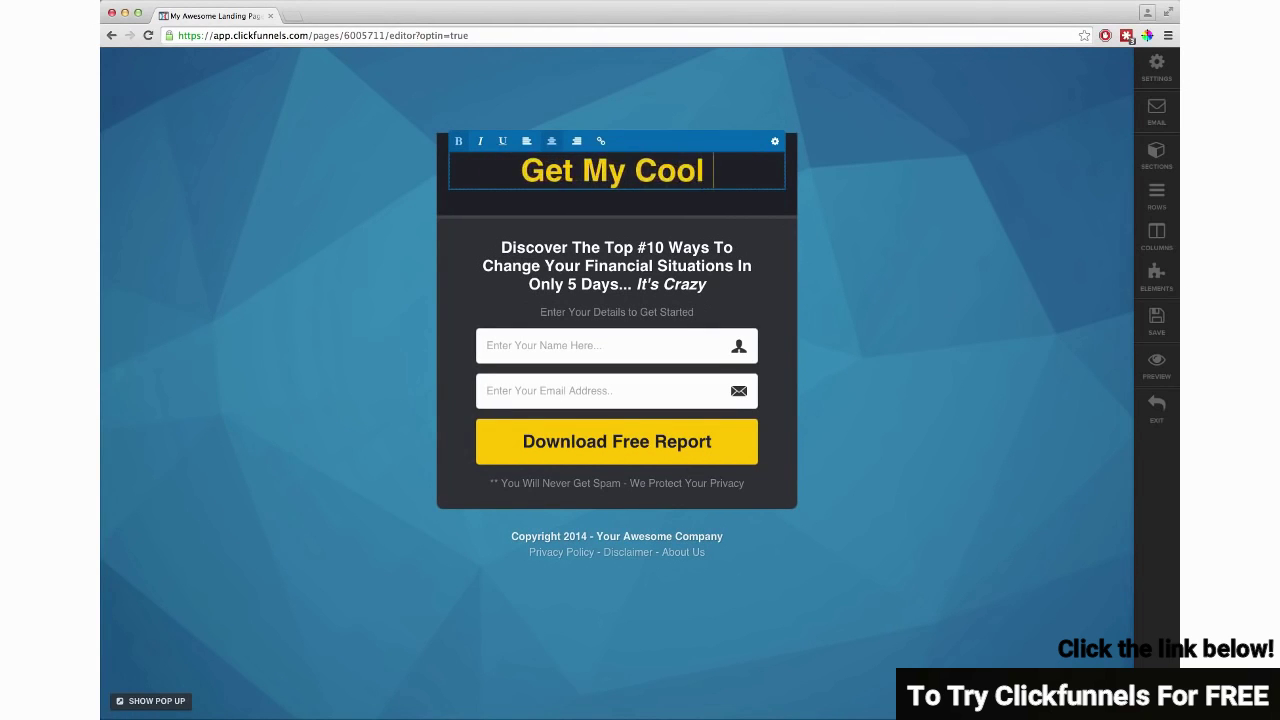
text(Thing Now!)
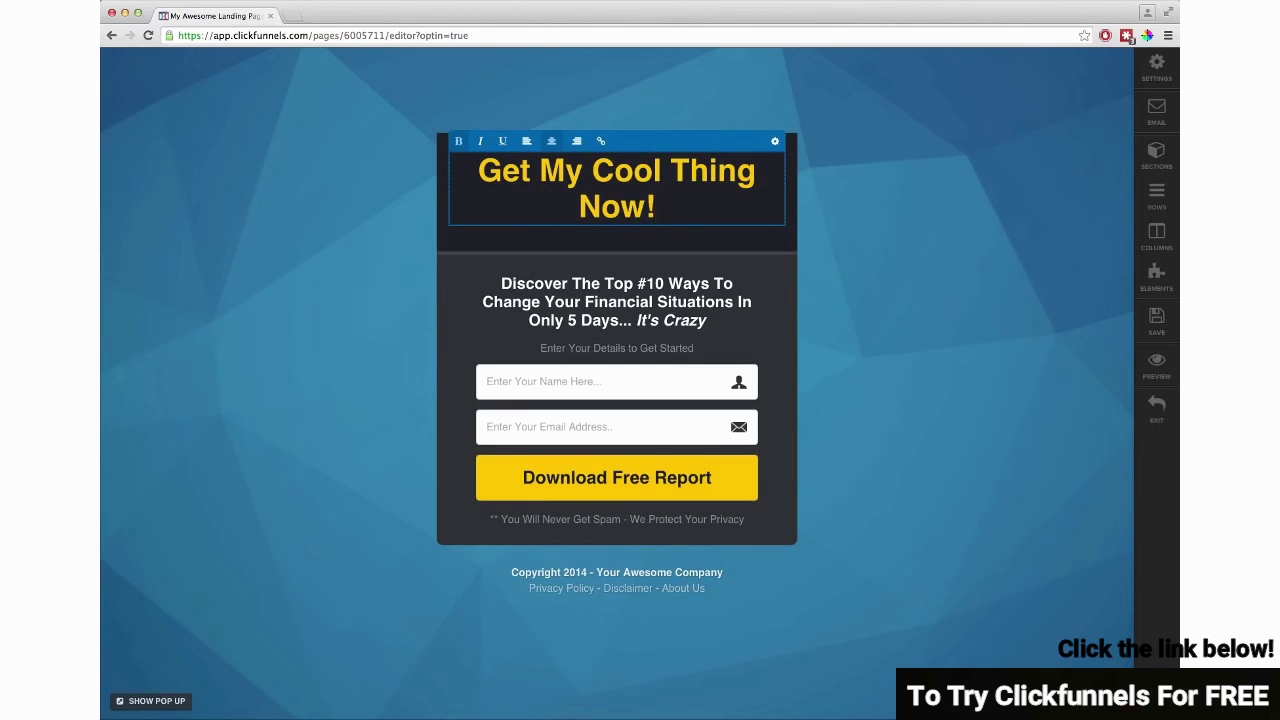
- Set the yellow headline's text size to 37px
click(774, 142)
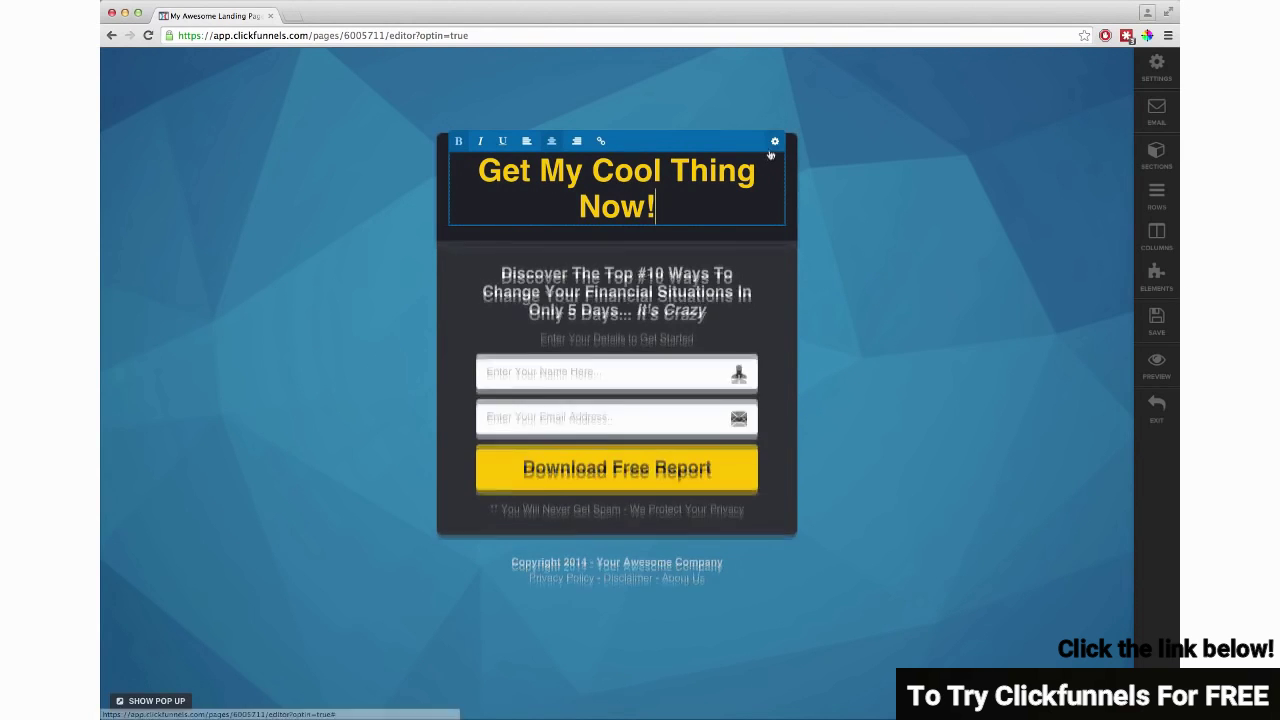
click(1010, 430)
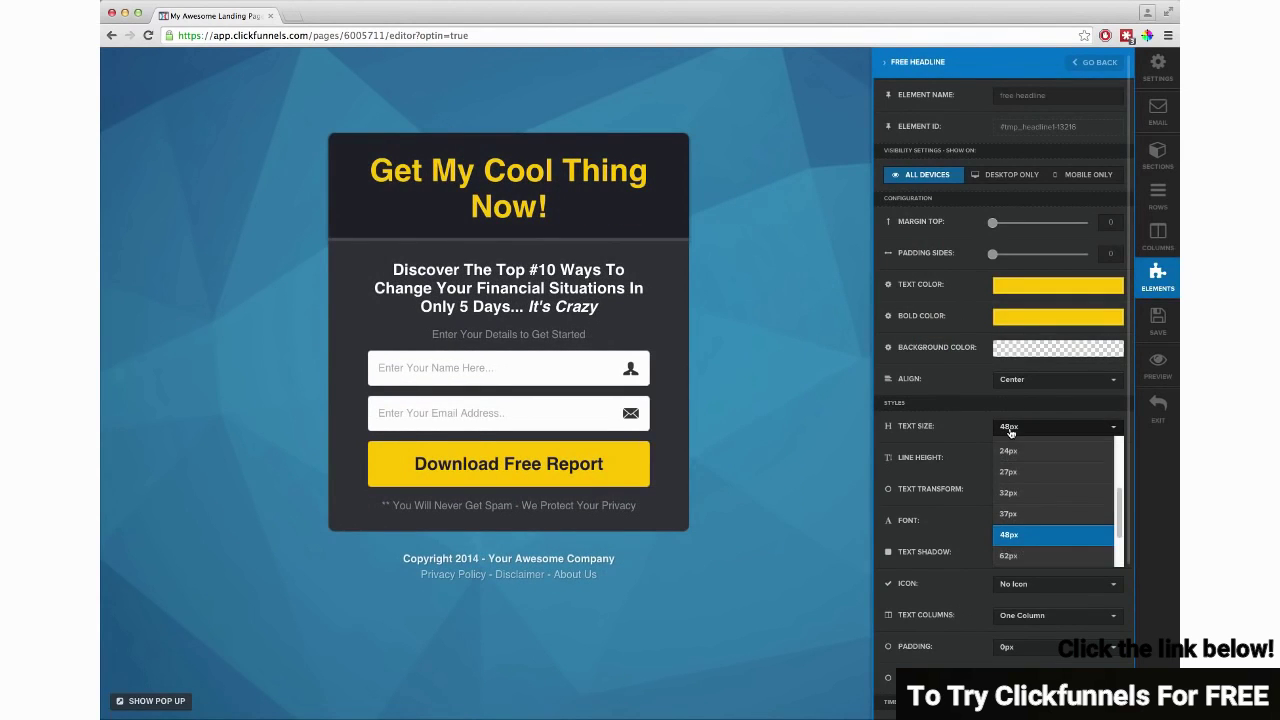
click(1010, 513)
click(713, 250)
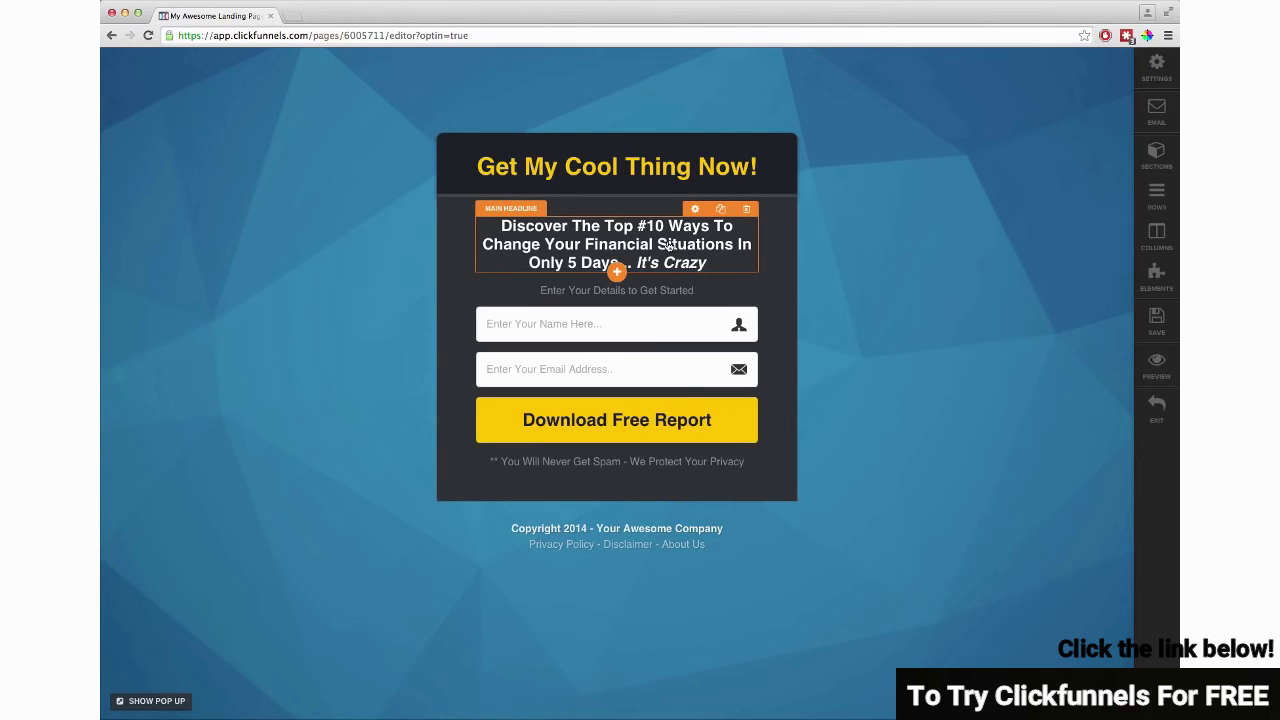
- Move the white sub-headline into the dark header section beneath the yellow headline and set its text size to 27px
drag(668, 244, 648, 170)
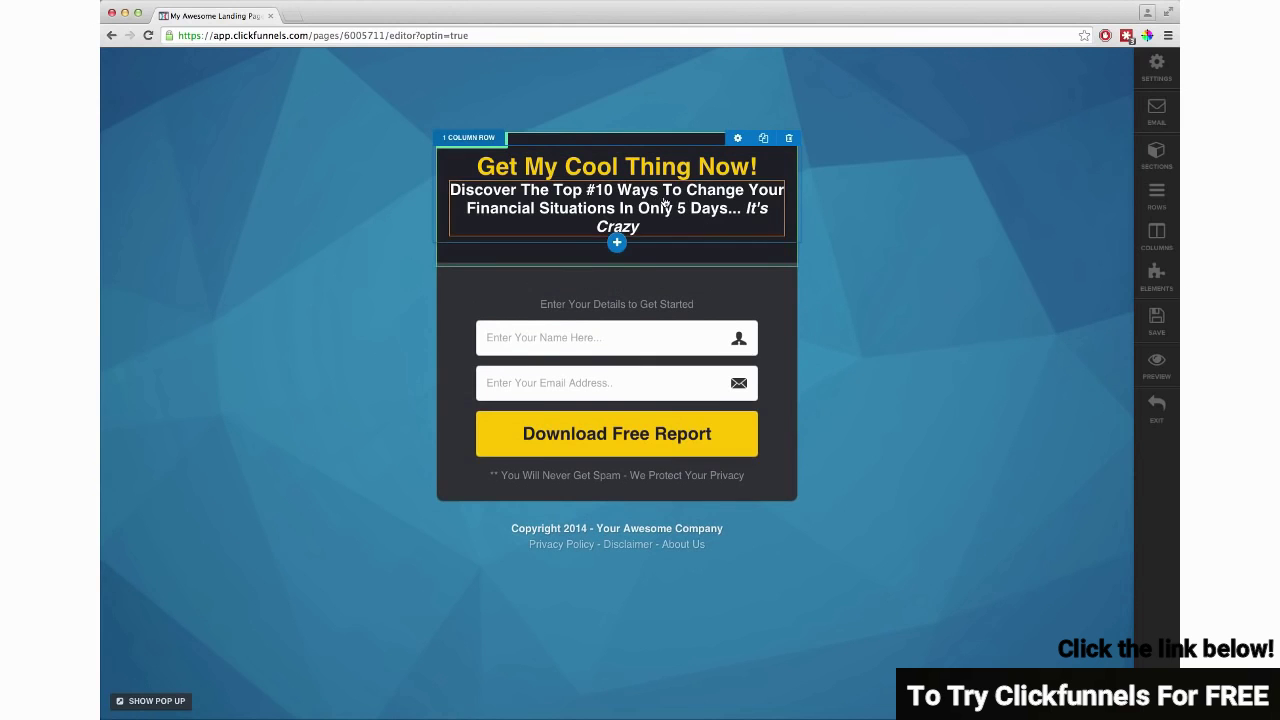
click(715, 172)
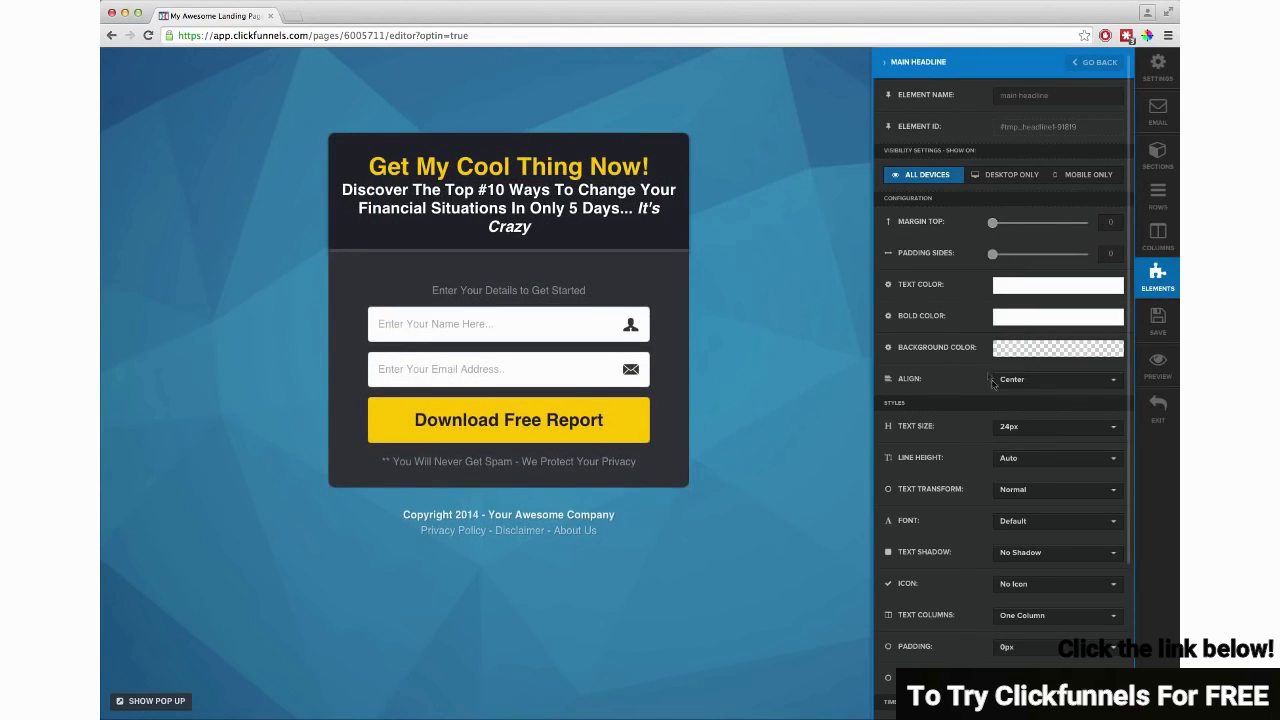
click(1012, 432)
click(1016, 556)
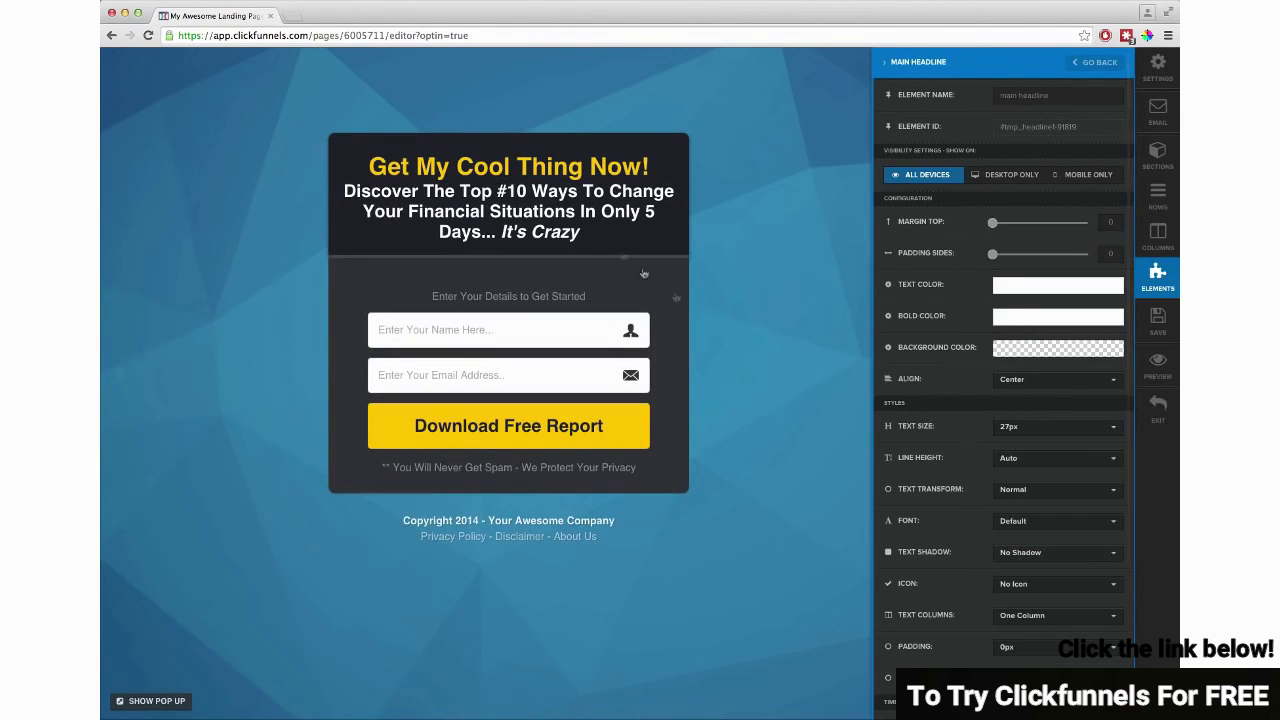
click(562, 188)
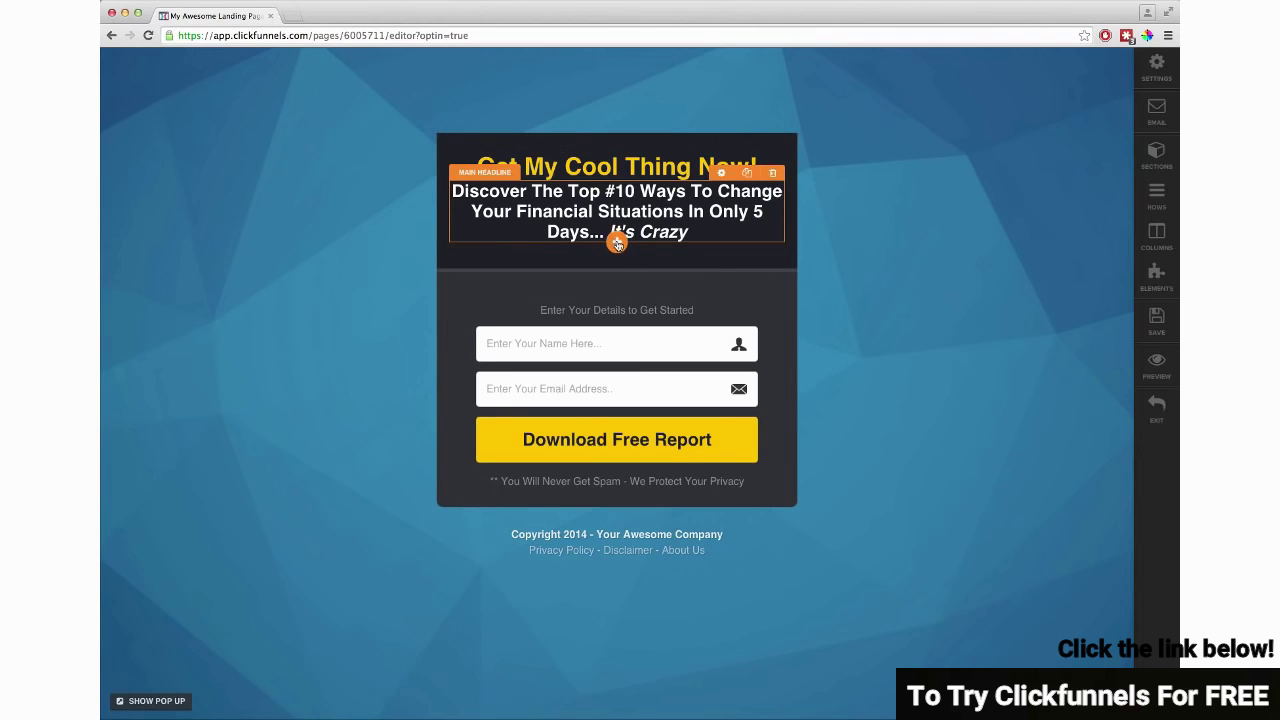
- Add a Video element directly below the white sub-headline
click(617, 244)
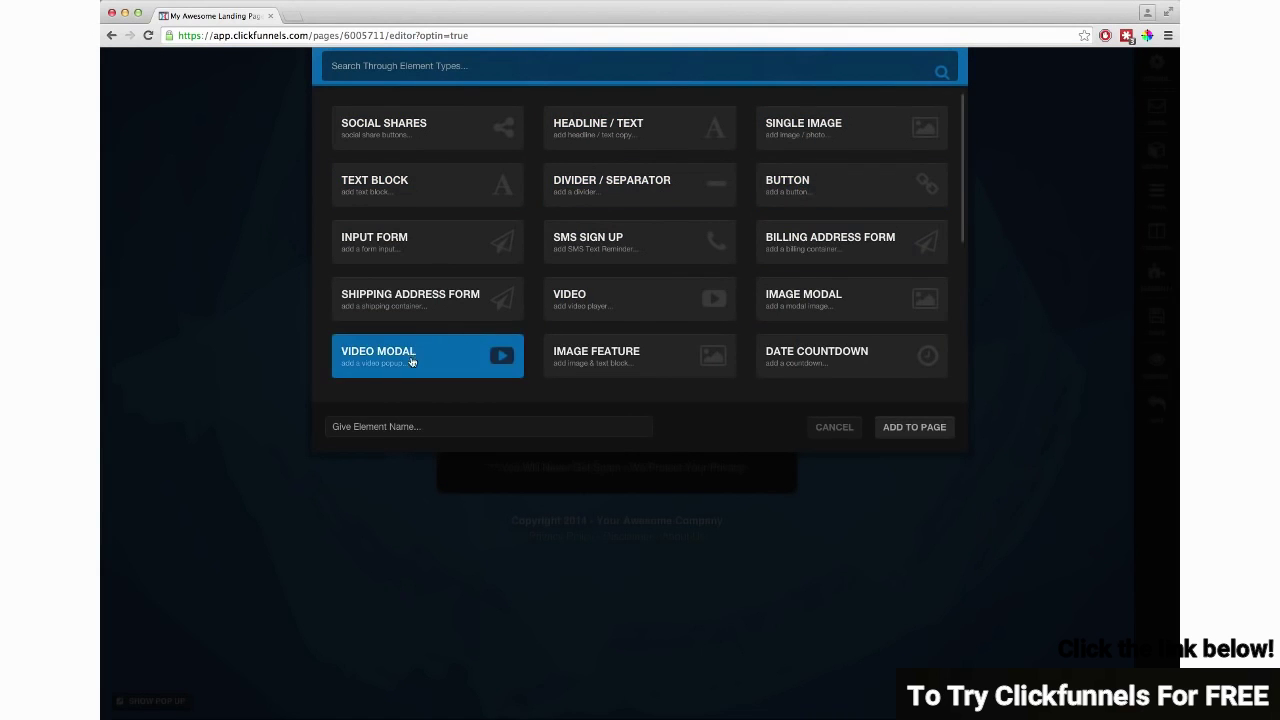
scroll(557, 309, down, 5)
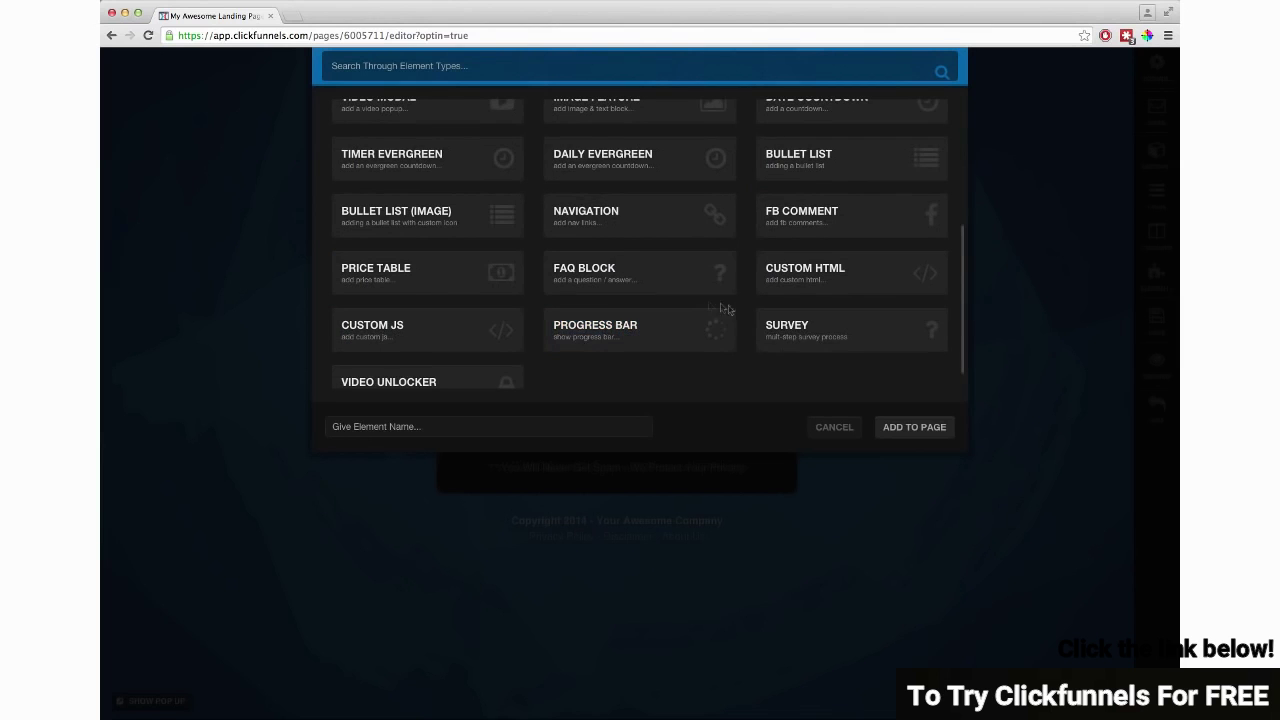
scroll(537, 328, up, 5)
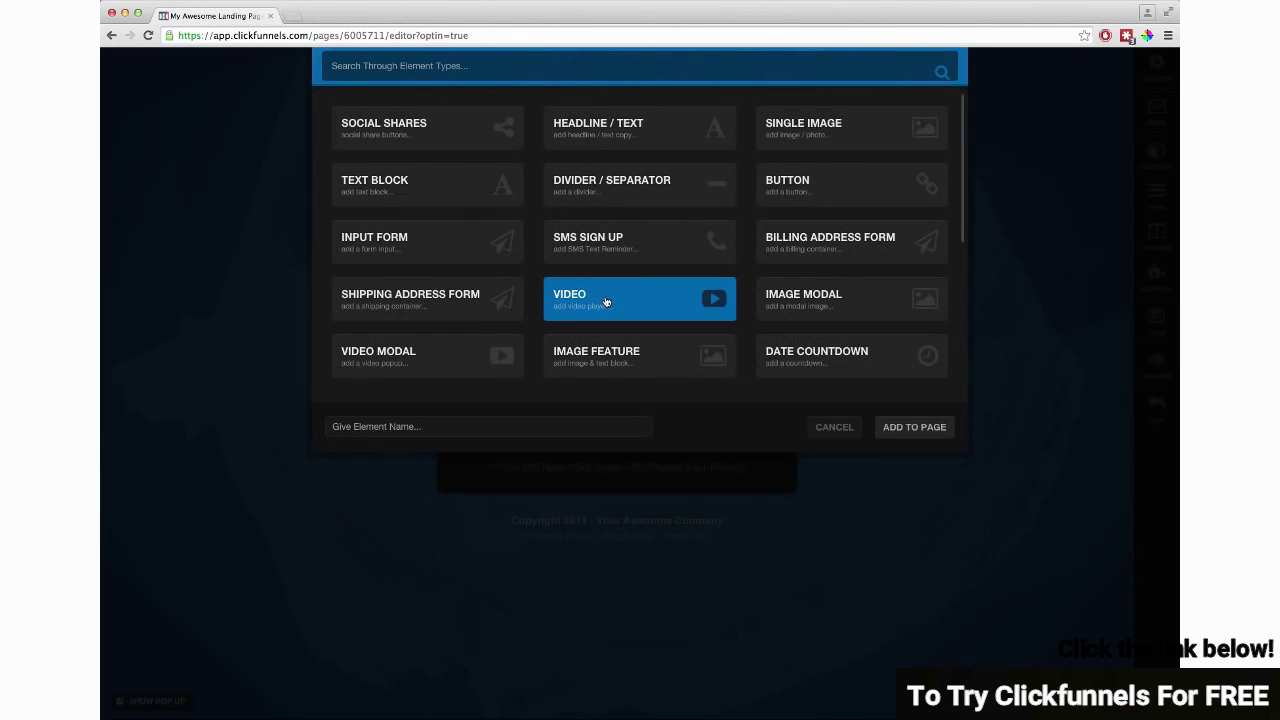
click(605, 302)
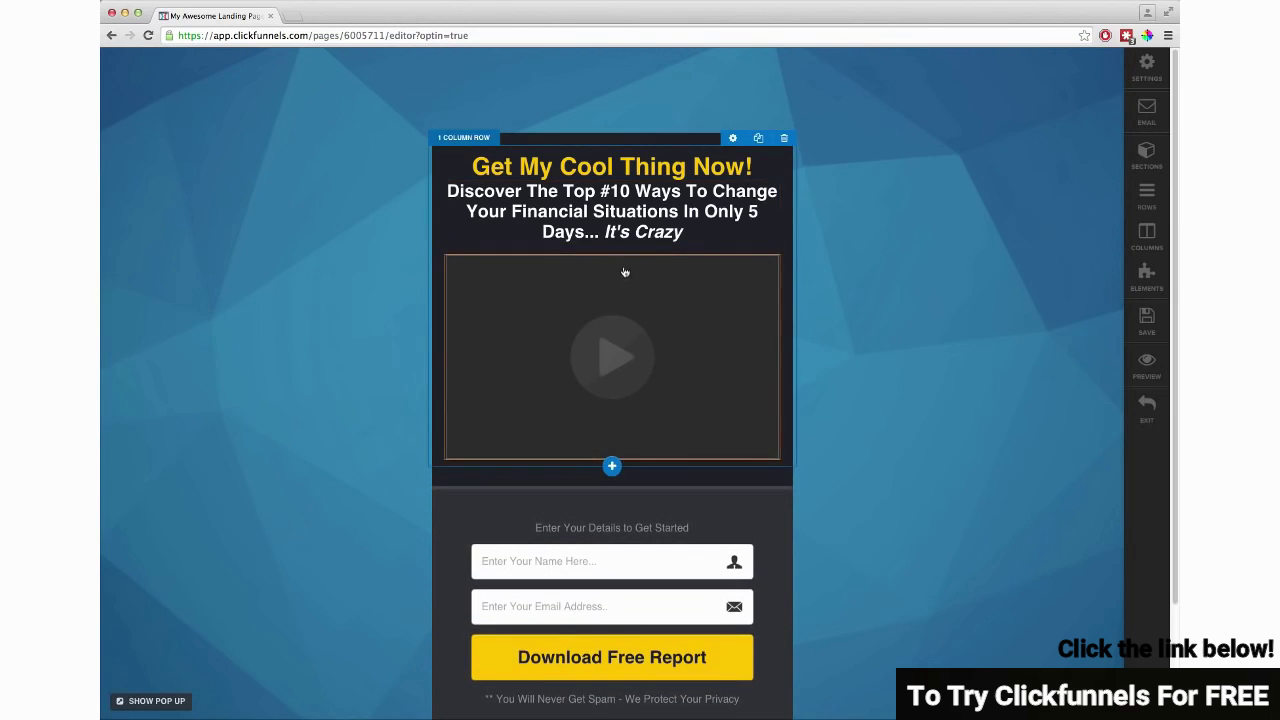
- Increase the width of the section that holds the headlines and the video
click(731, 141)
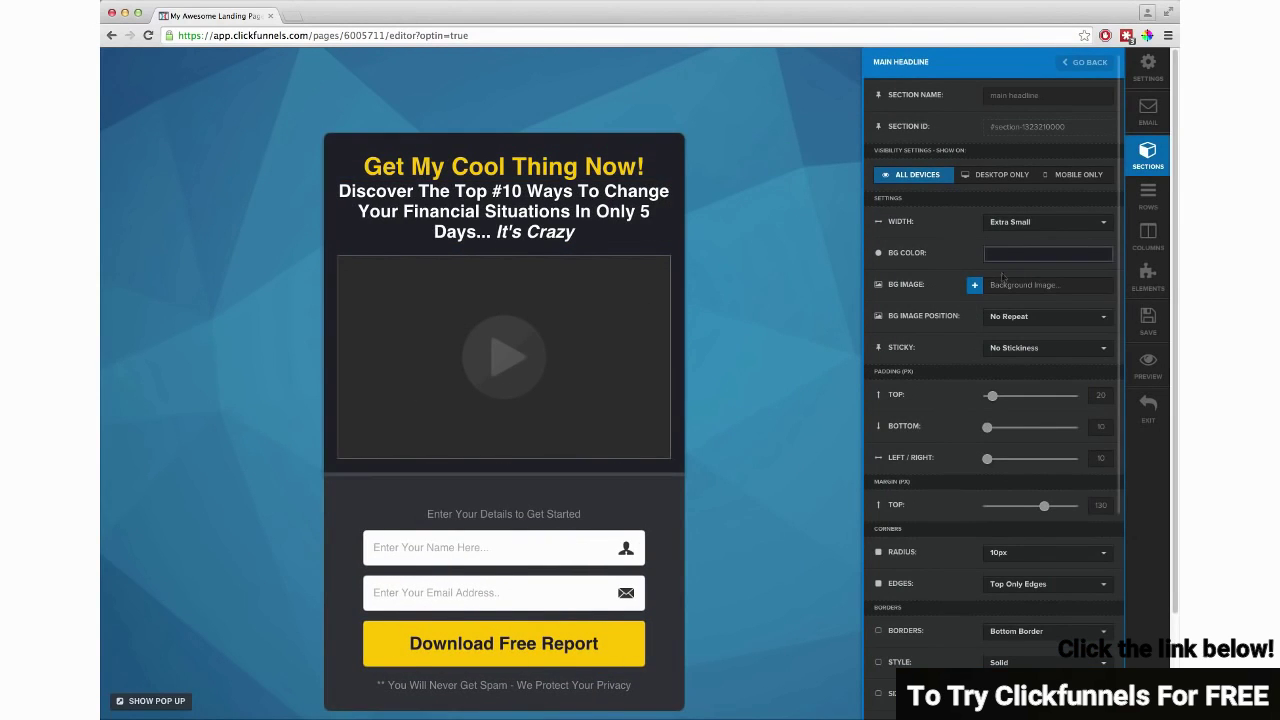
click(1014, 222)
click(1000, 262)
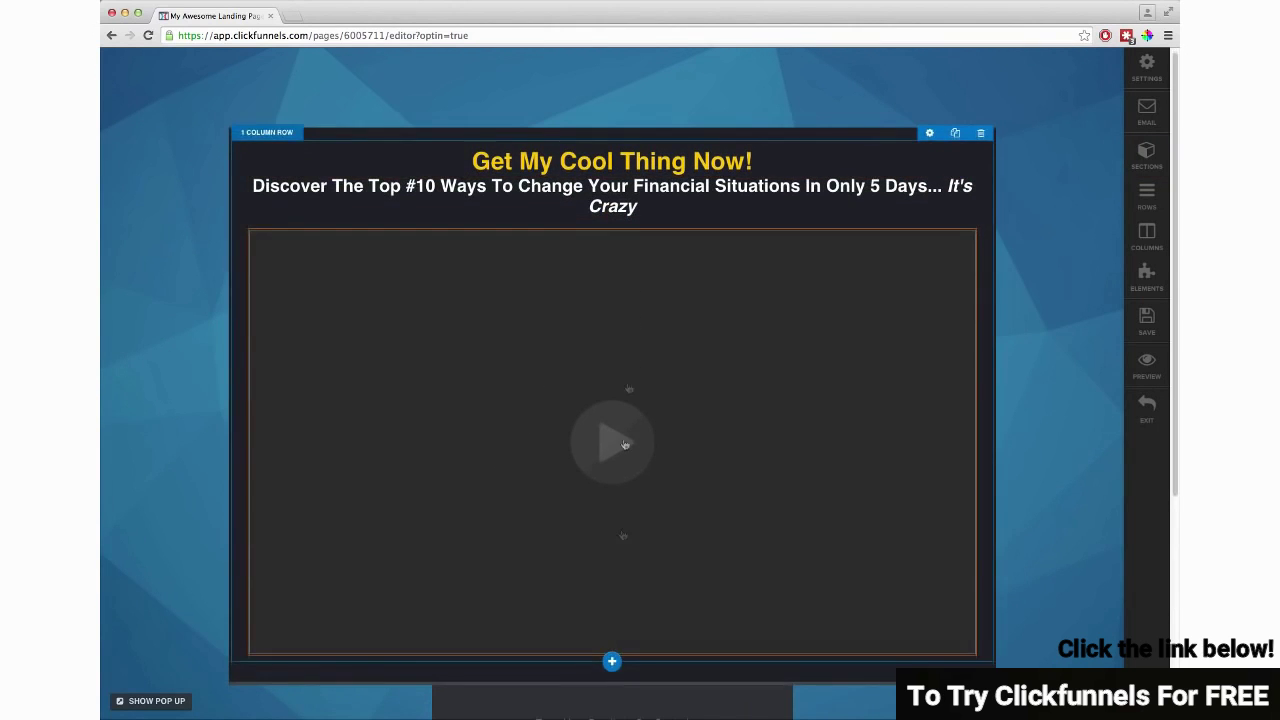
- Add a two-column row beneath the video's row and move the video into its left column
click(612, 660)
click(614, 133)
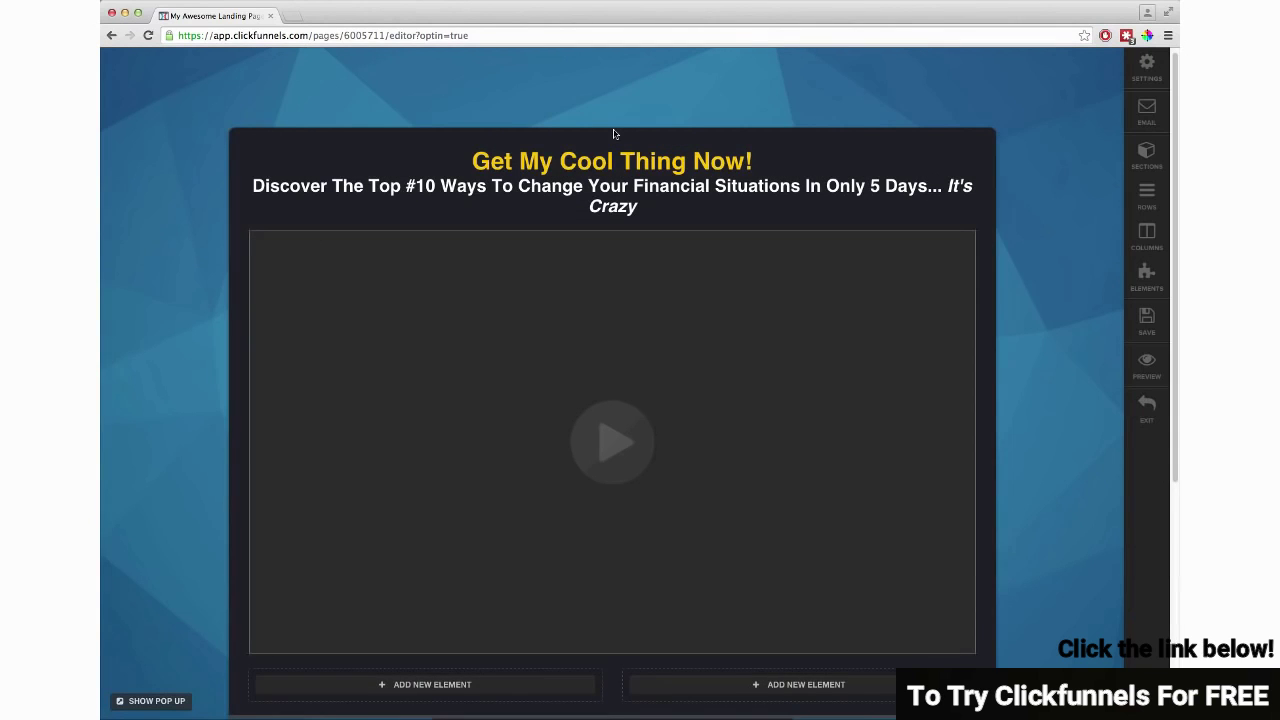
drag(617, 383, 460, 690)
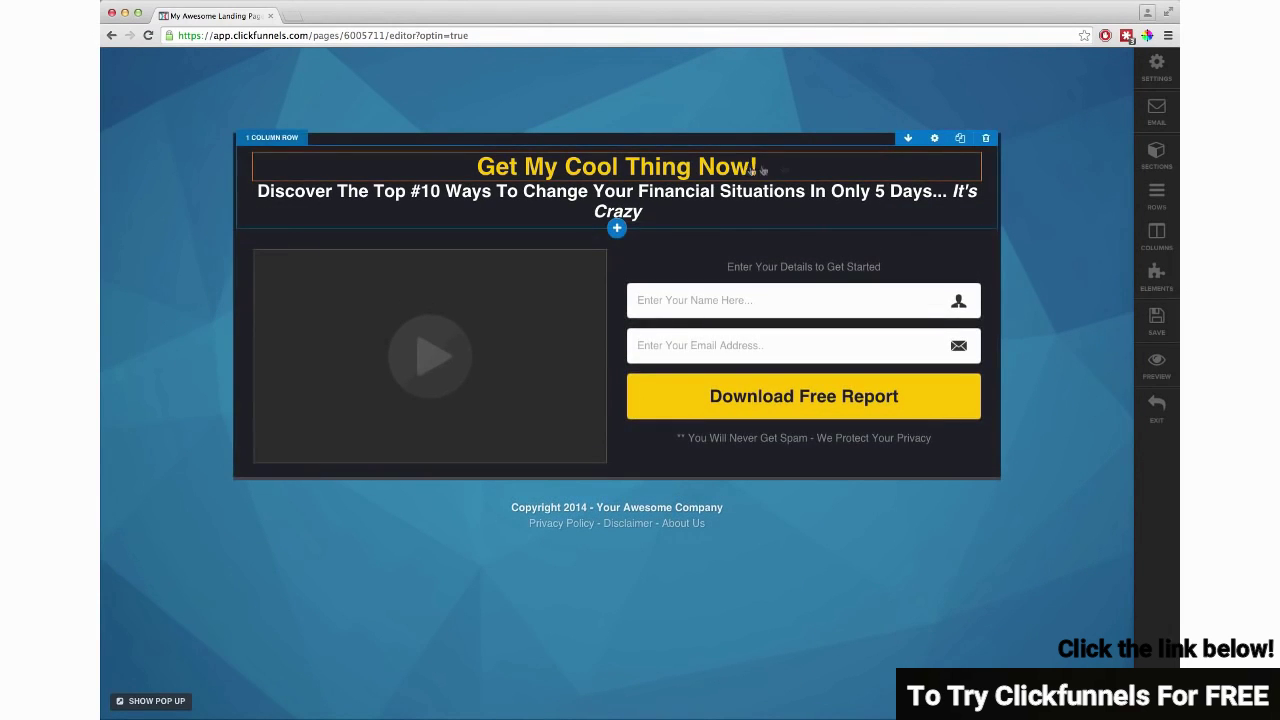
- Set the yellow headline's text size to 62px
click(917, 145)
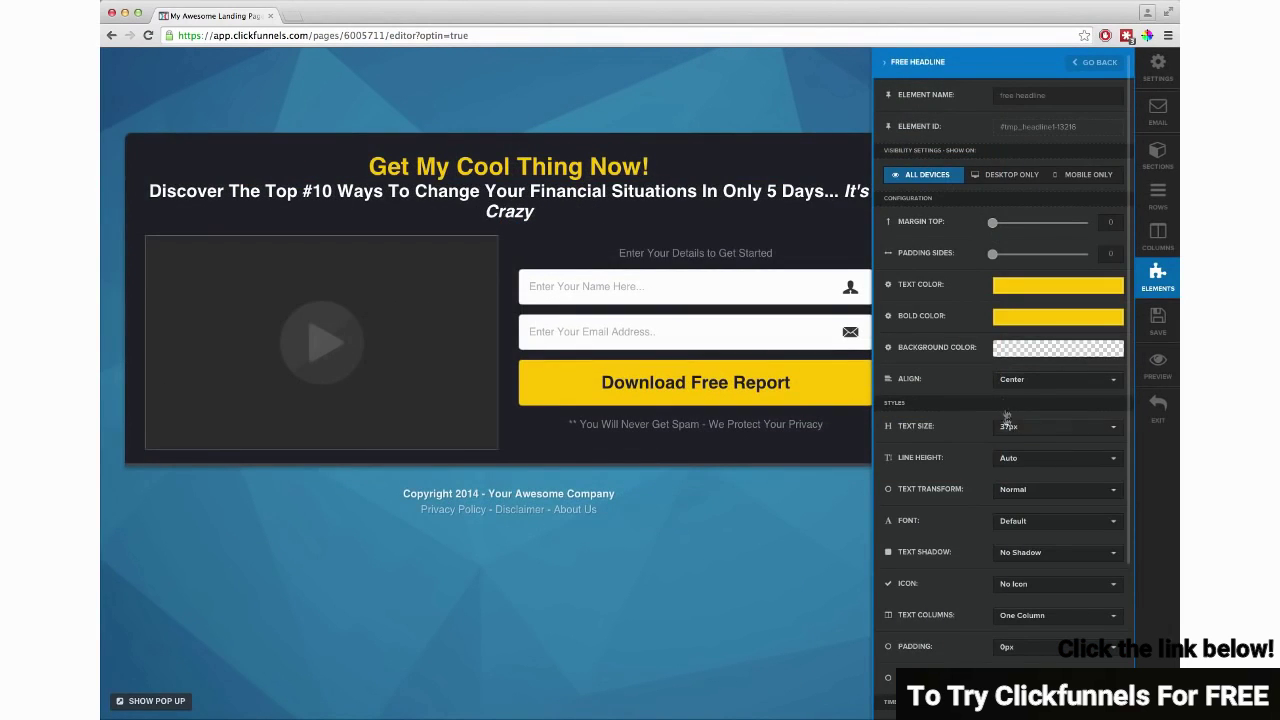
click(1057, 426)
scroll(1040, 540, down, 3)
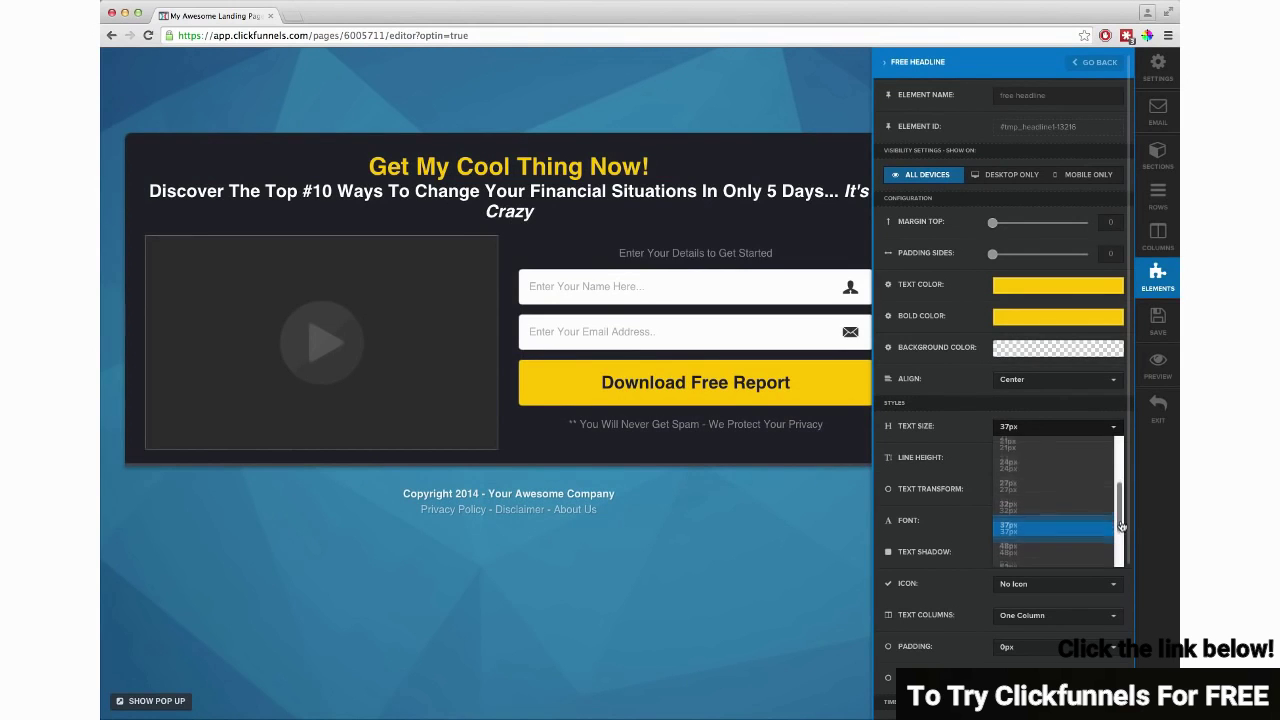
click(1091, 544)
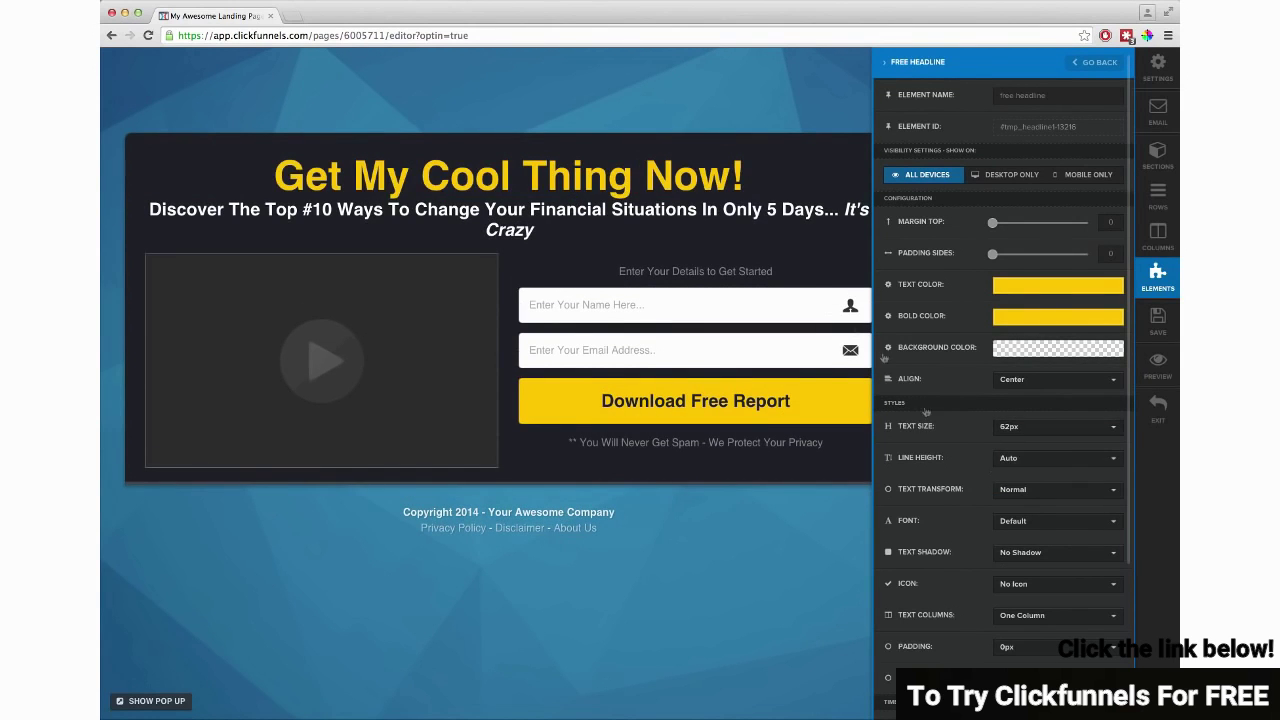
- Set the white sub-headline's text size to 37px
click(749, 238)
click(917, 191)
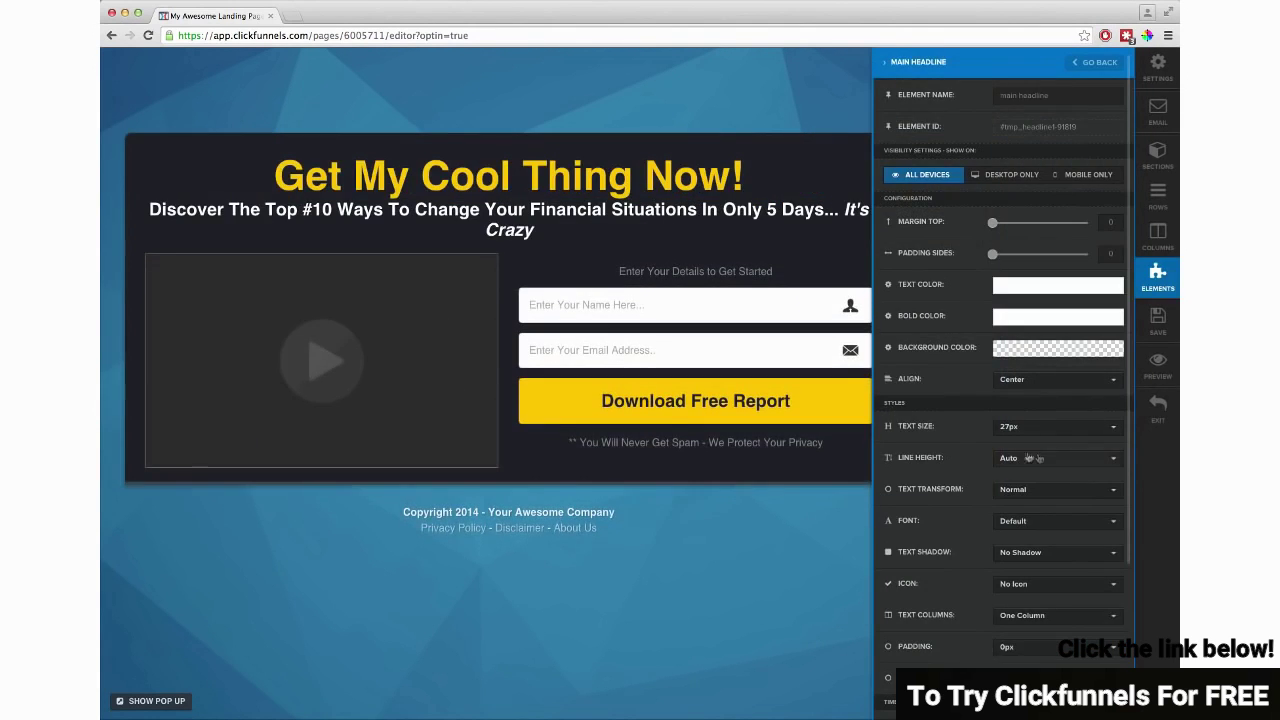
click(1010, 430)
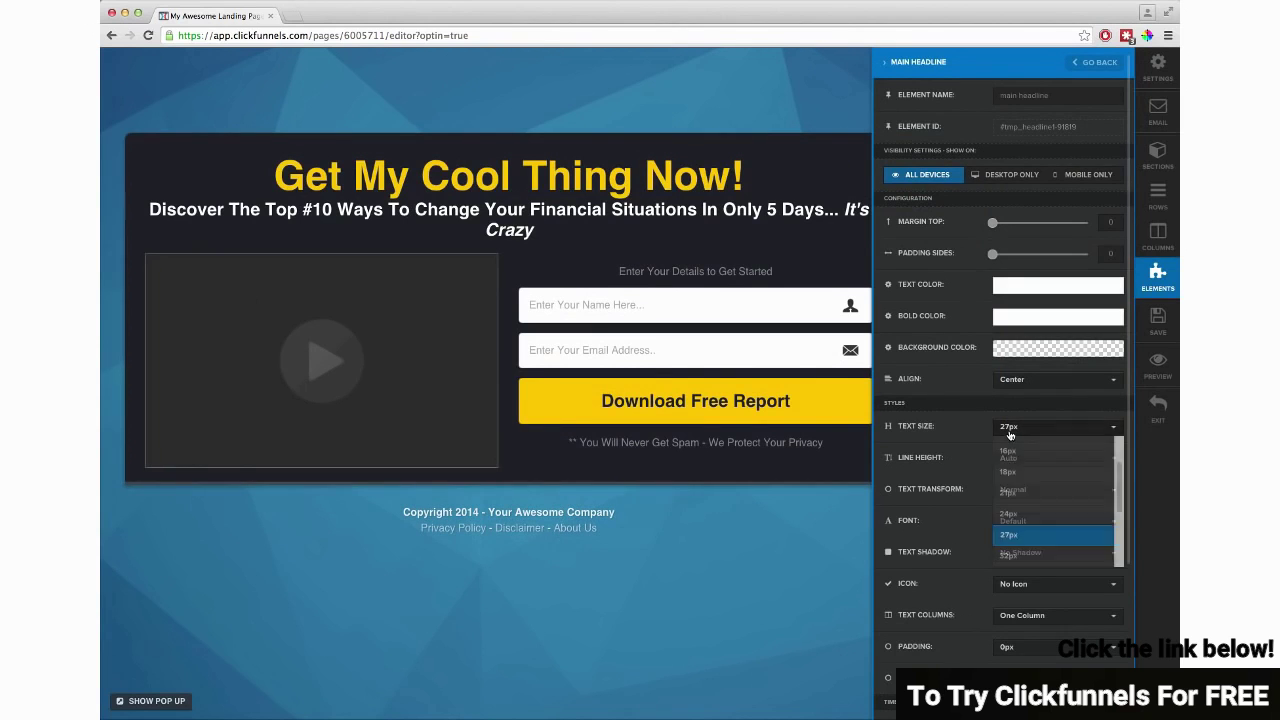
click(1024, 547)
click(1037, 430)
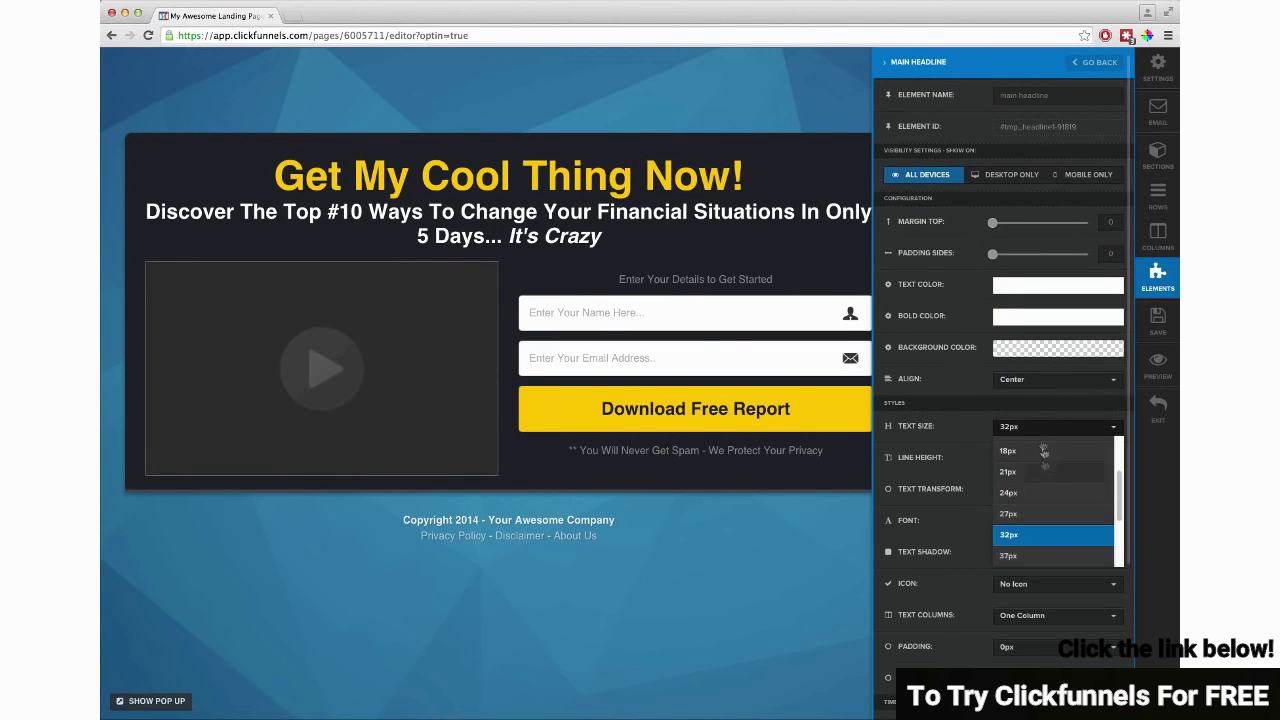
click(1048, 555)
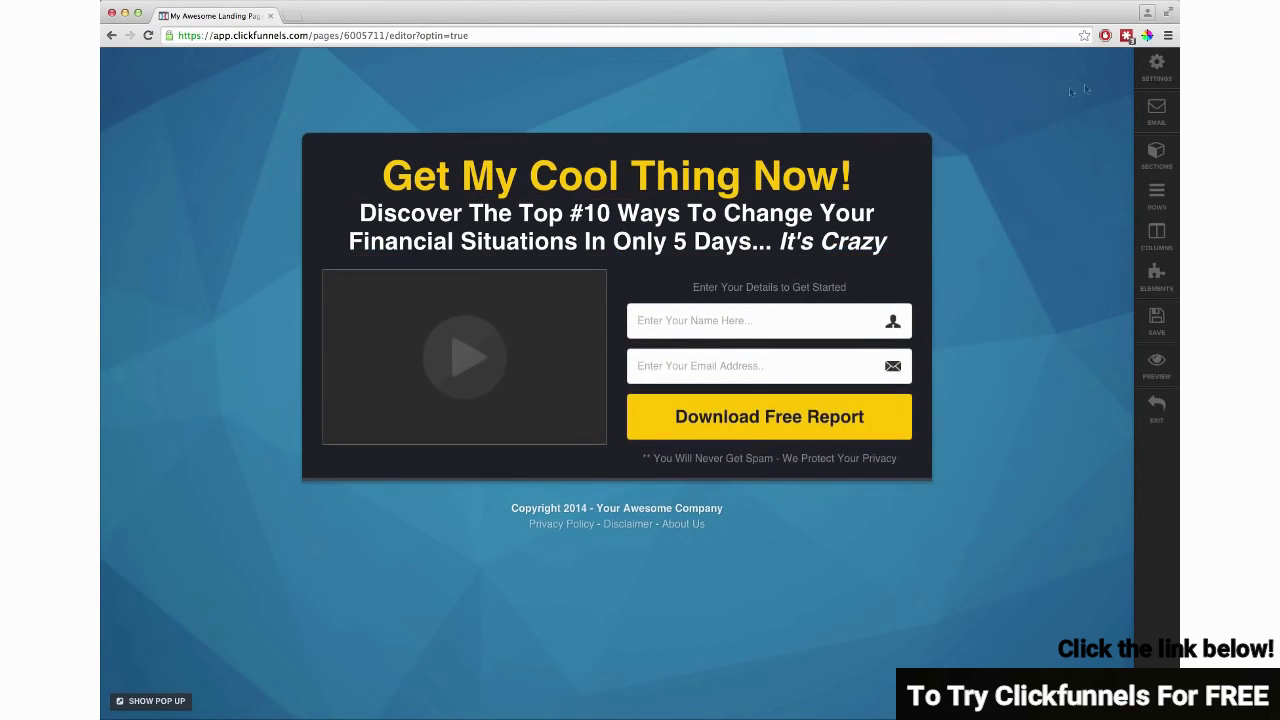
- Replace the page's background image with the blurred purple-and-green photo from the stock background images
click(1157, 65)
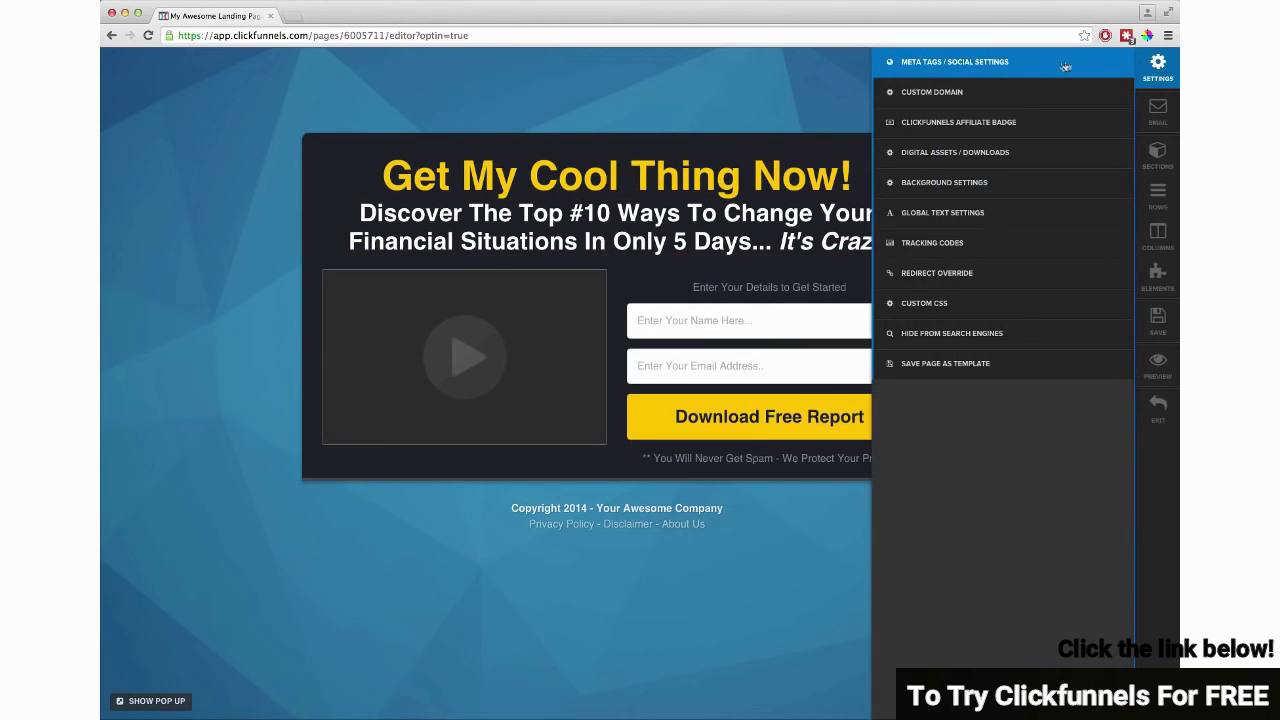
click(938, 183)
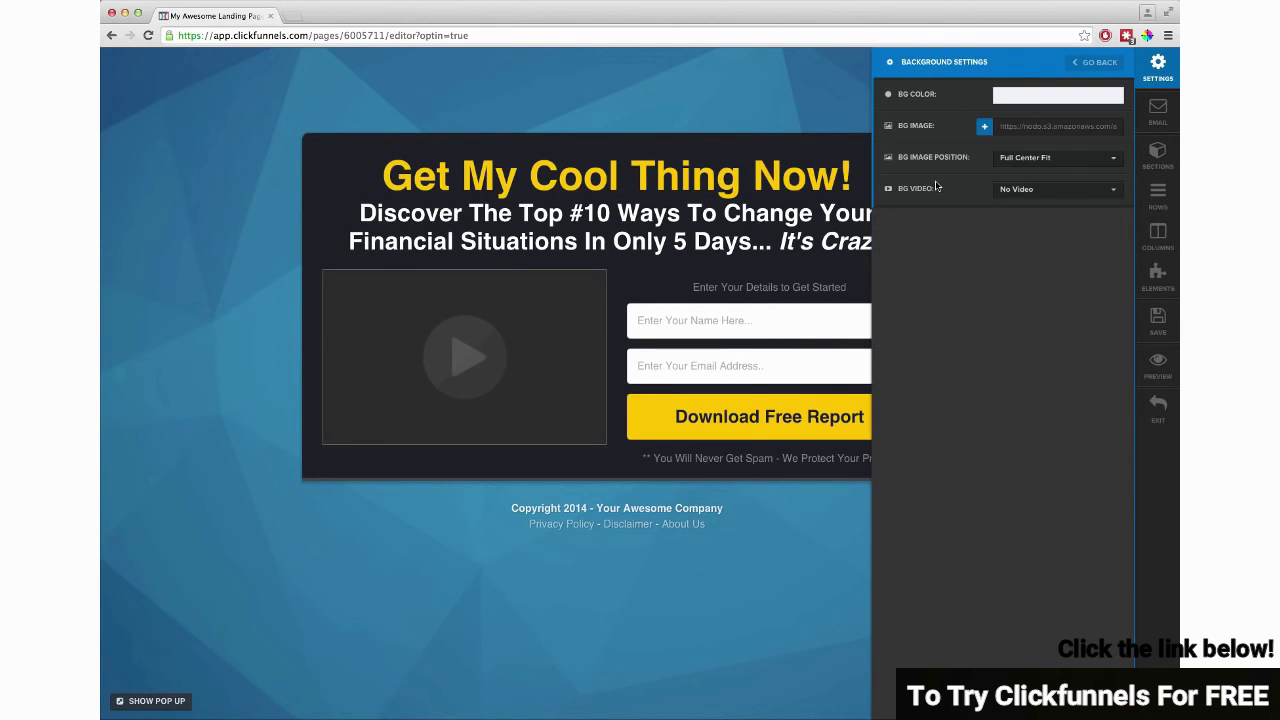
click(984, 126)
click(638, 481)
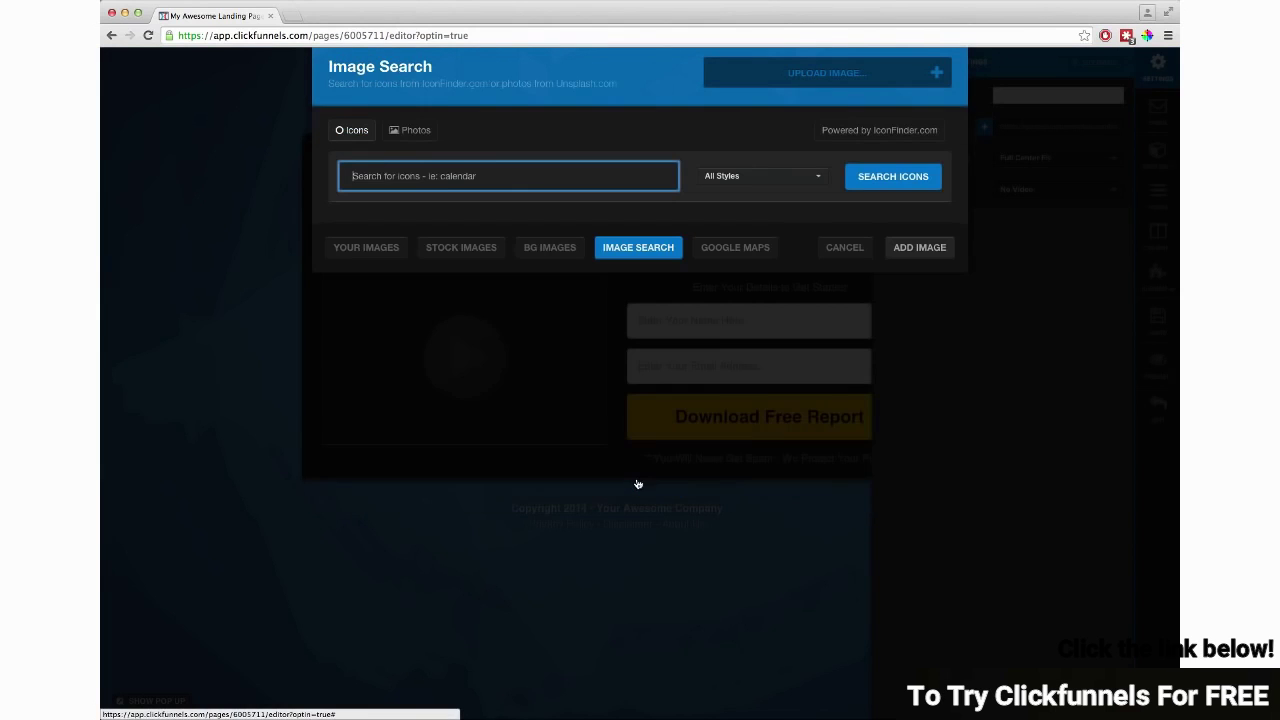
click(549, 247)
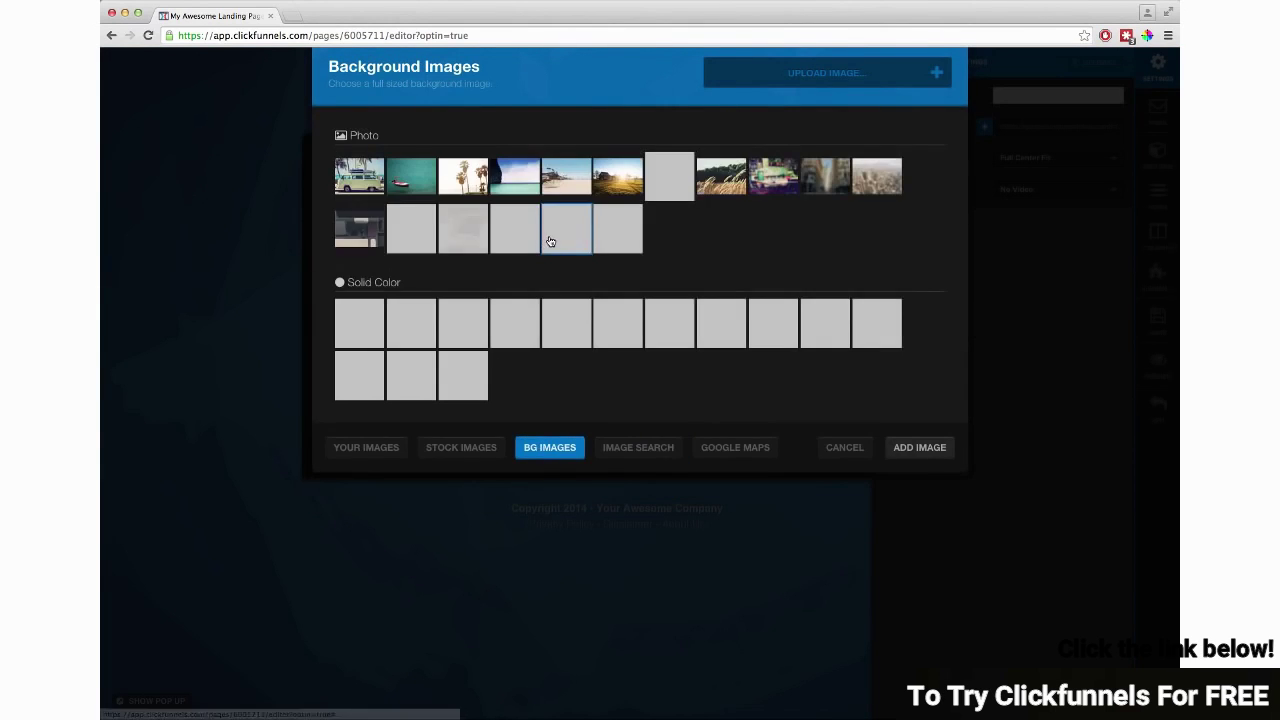
click(779, 172)
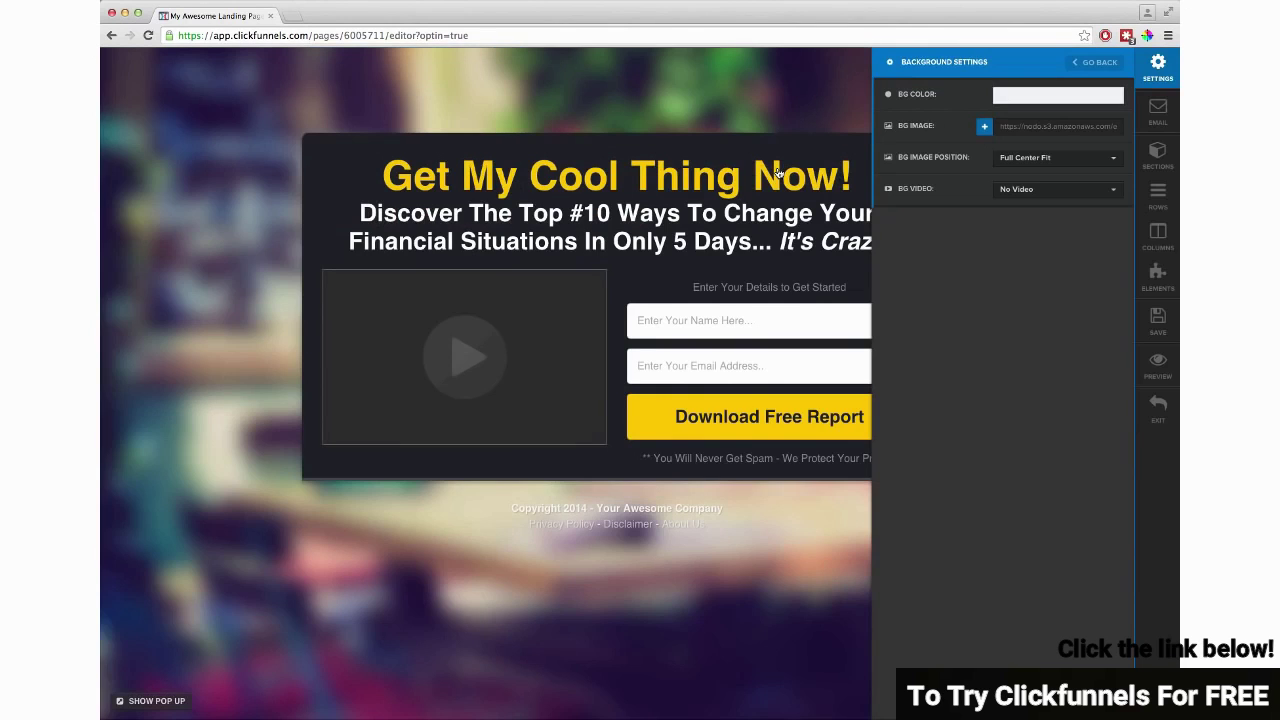
click(780, 543)
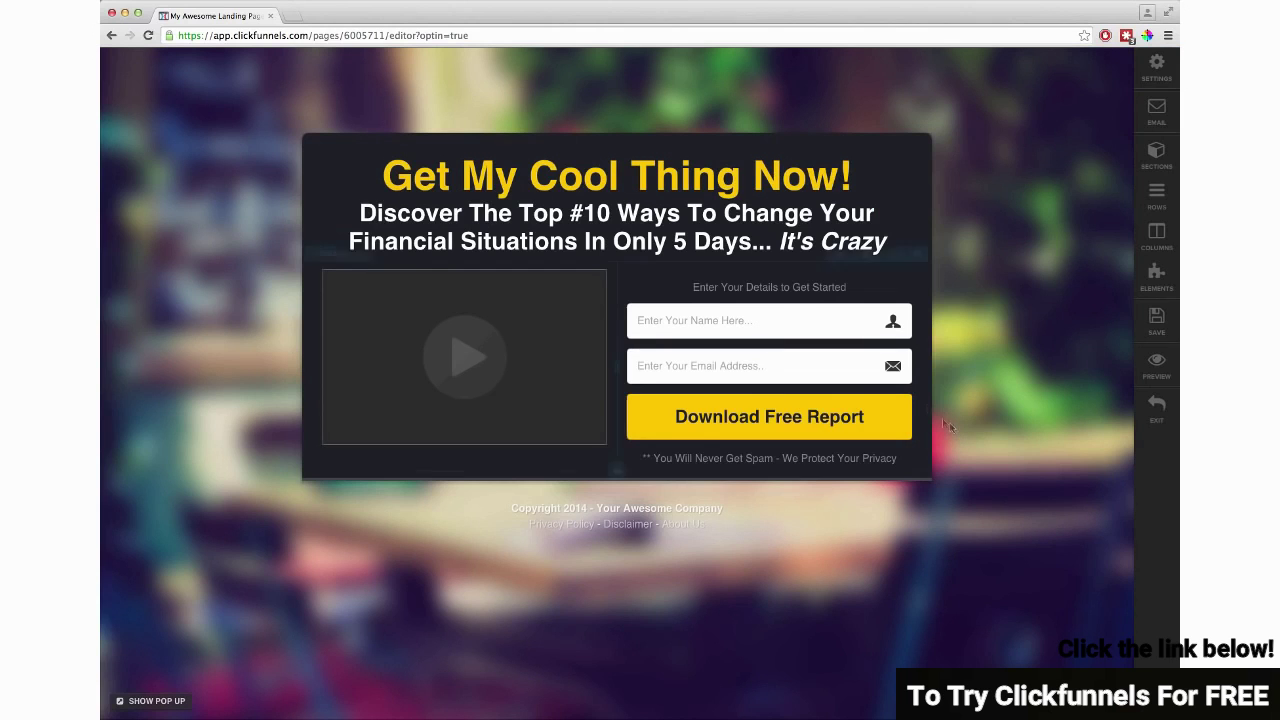
- Add a Progress Bar element above the yellow headline
mouse_move(720, 244)
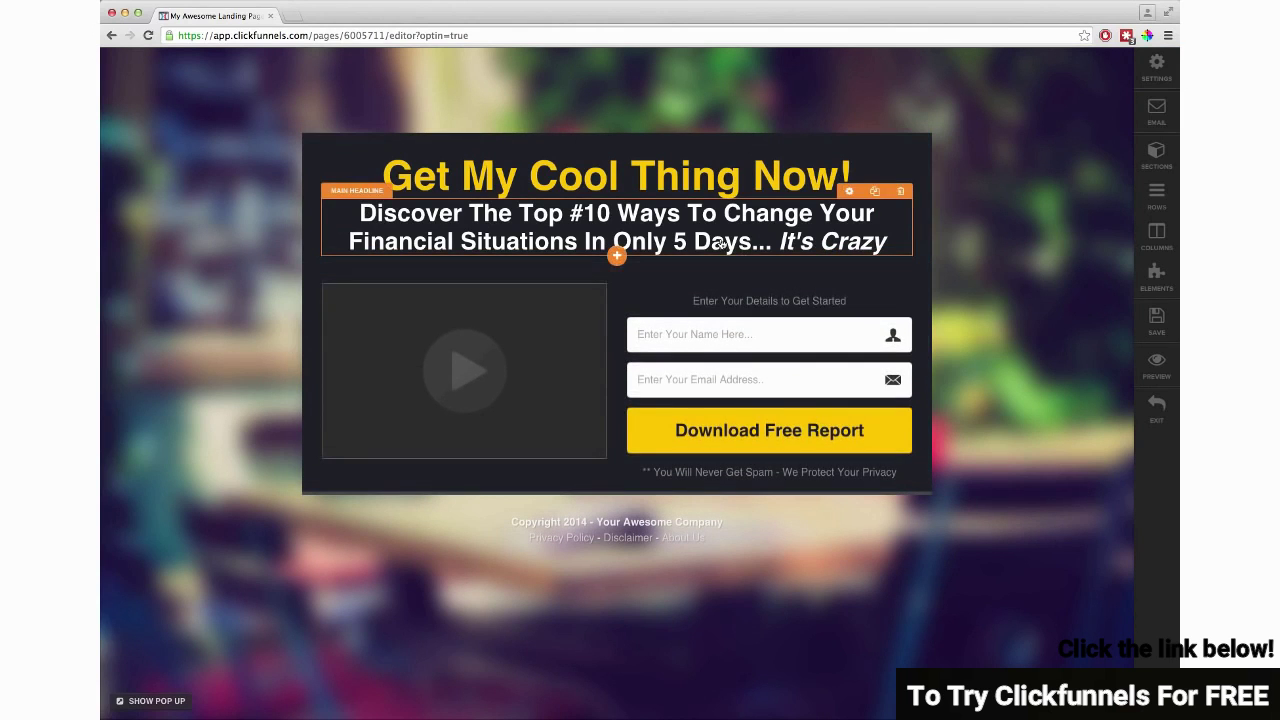
click(615, 256)
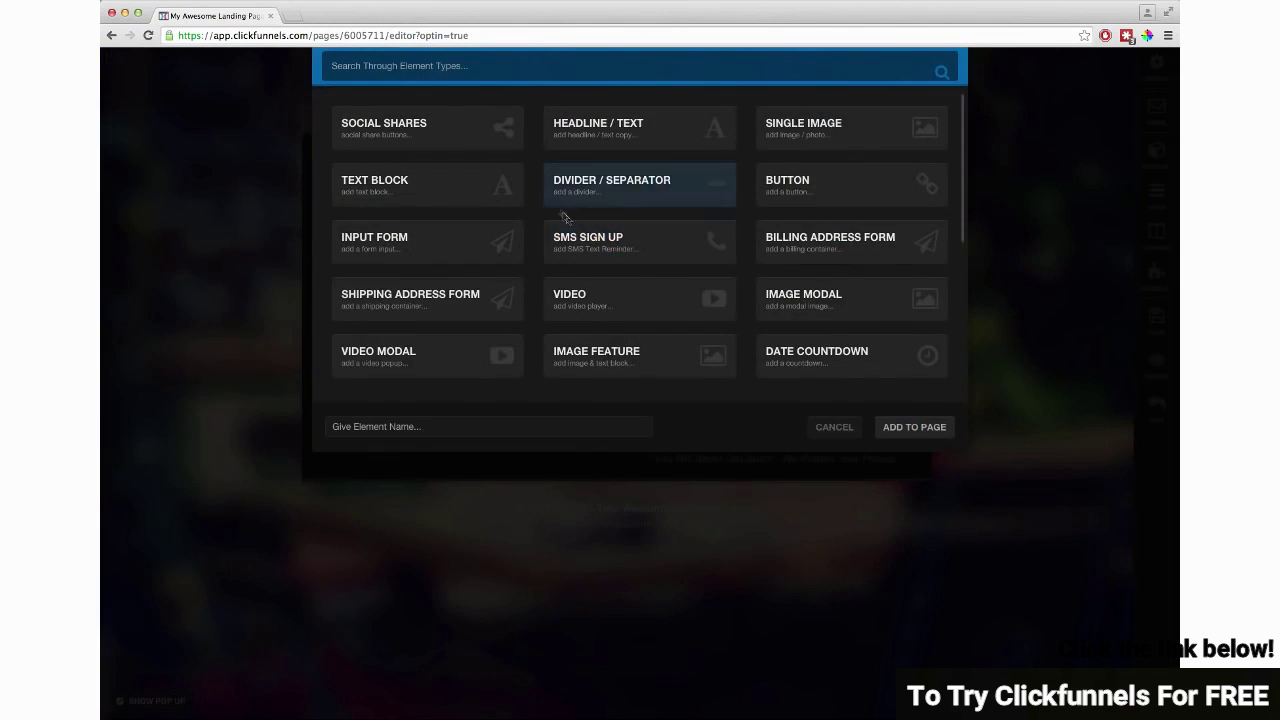
scroll(485, 240, down, 5)
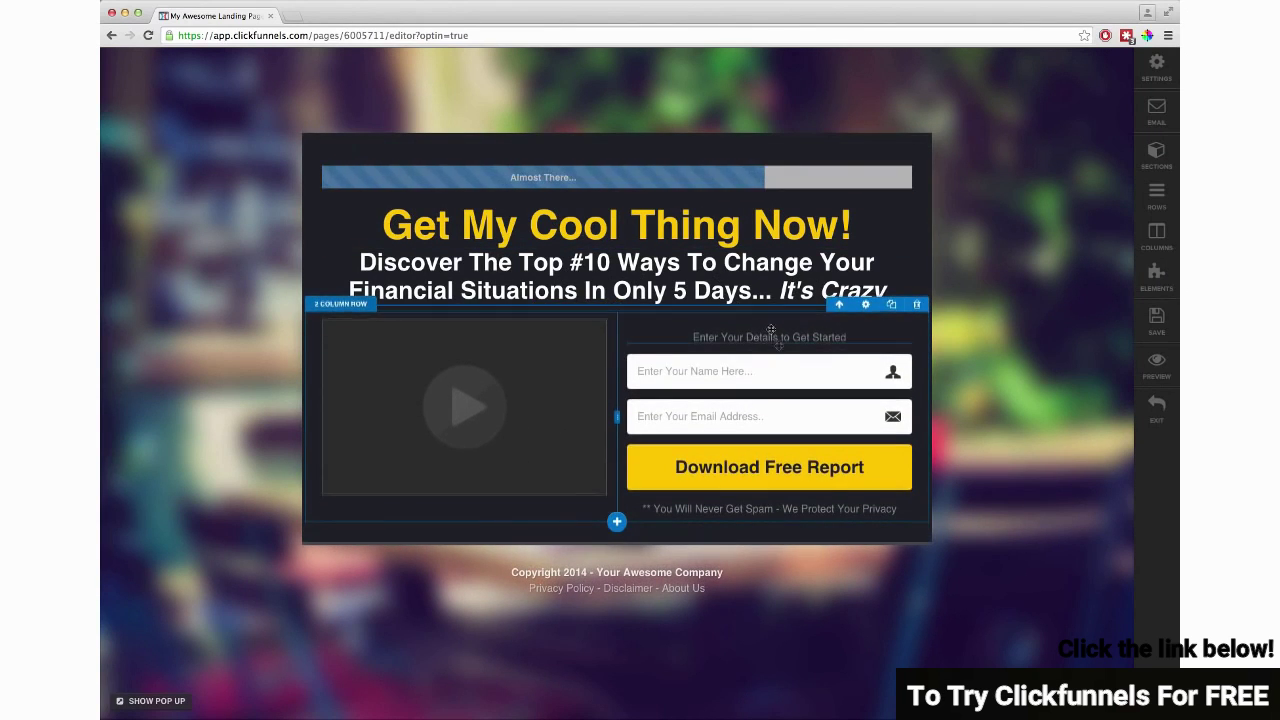
drag(771, 330, 771, 285)
- Add a Date Countdown element below the video in the left column
click(466, 443)
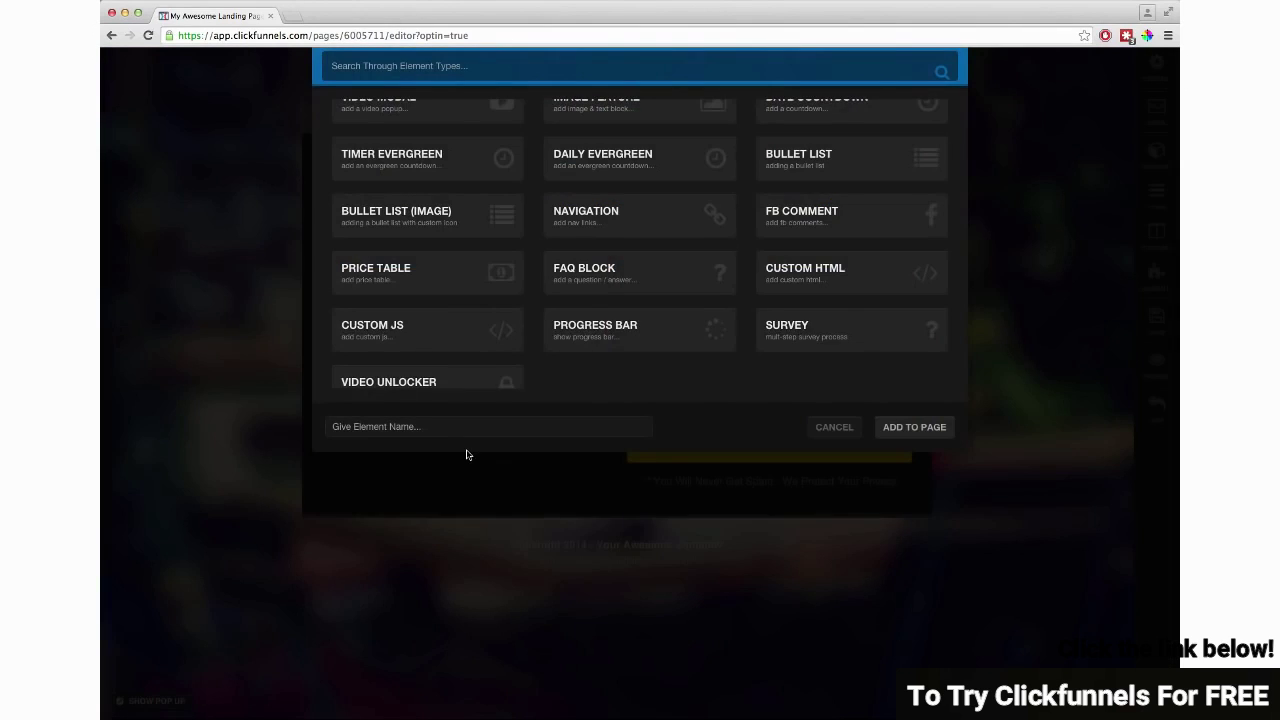
scroll(673, 307, down, 1)
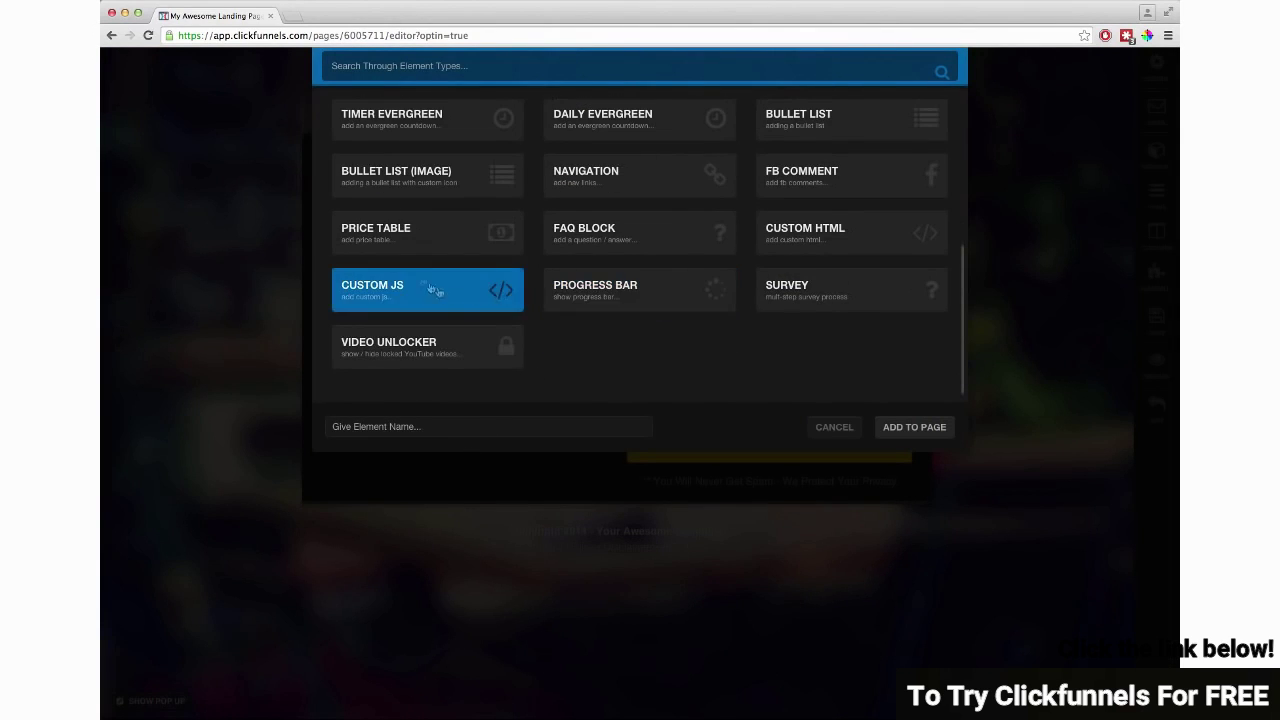
scroll(420, 285, up, 3)
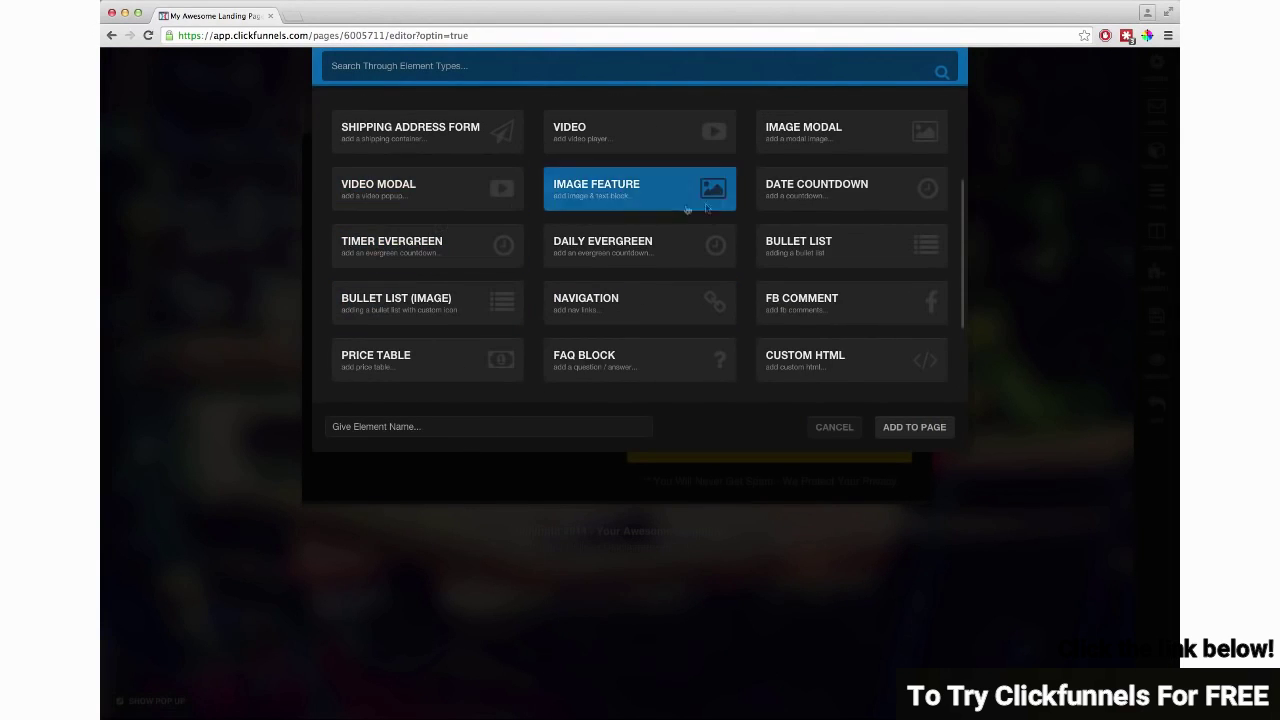
click(808, 199)
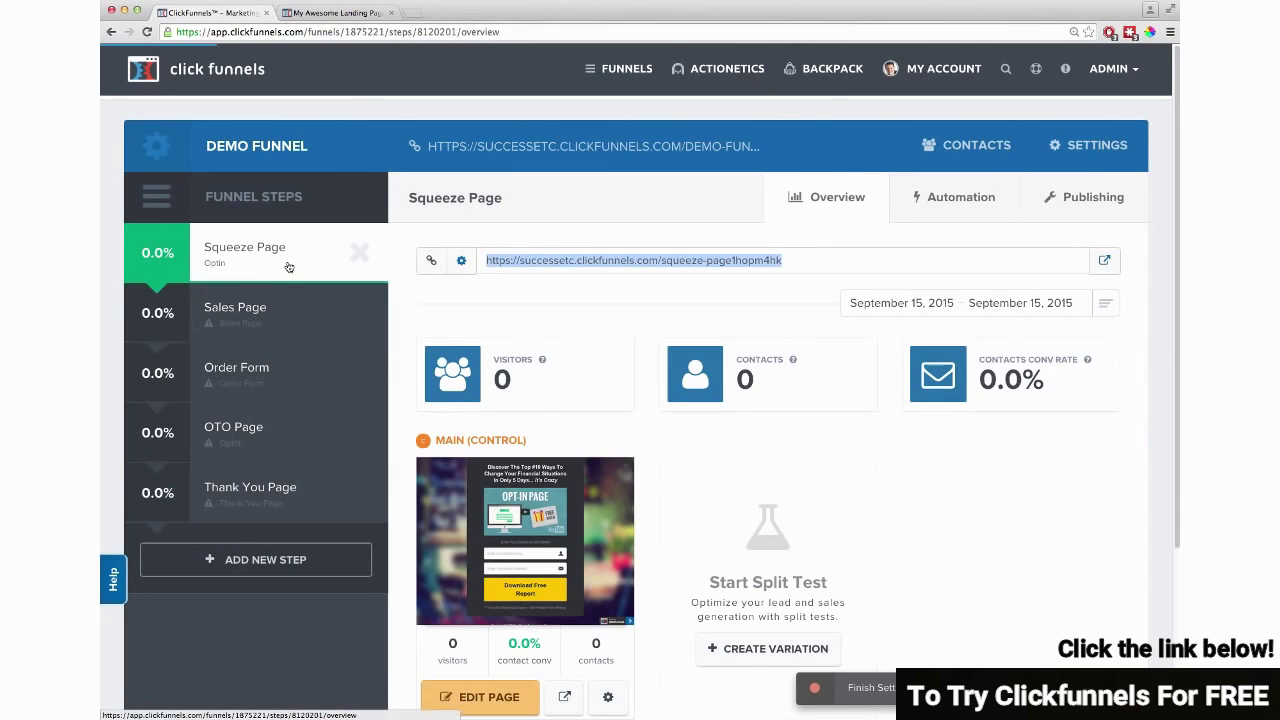
- Choose the OTO Video template for the funnel's Sales Page step
click(247, 316)
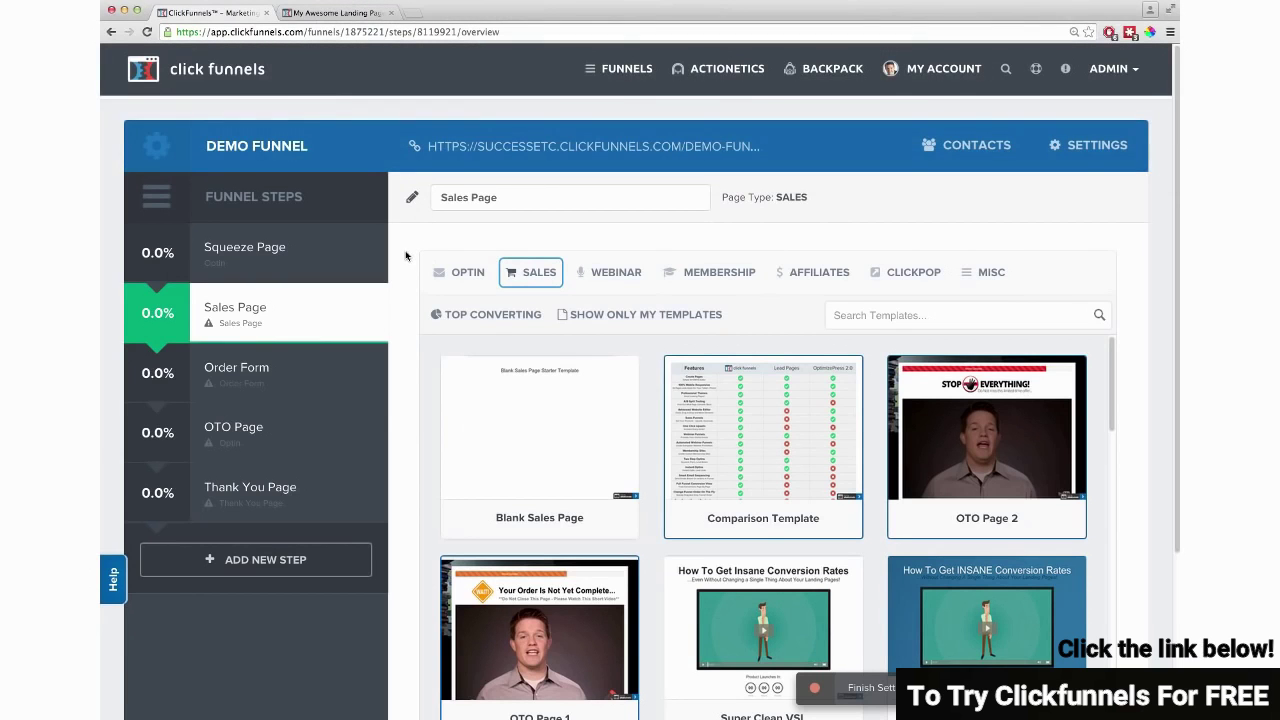
mouse_move(594, 385)
scroll(620, 410, down, 5)
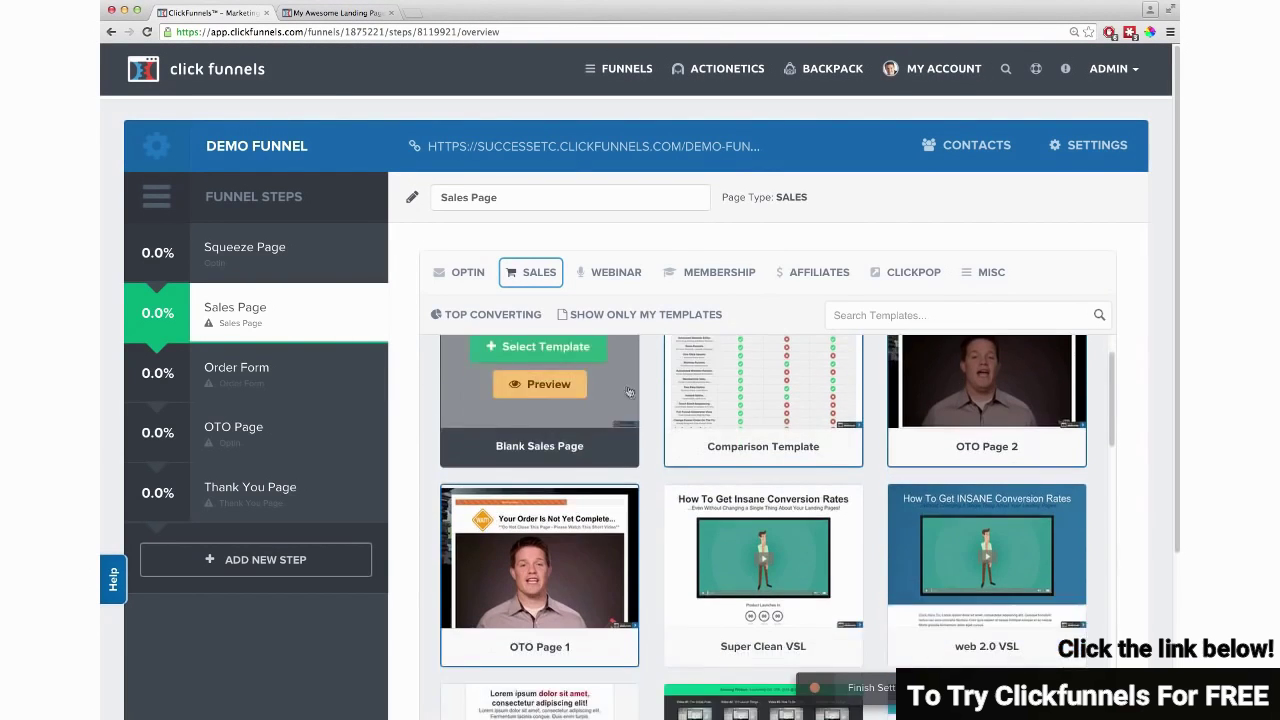
scroll(650, 434, down, 7)
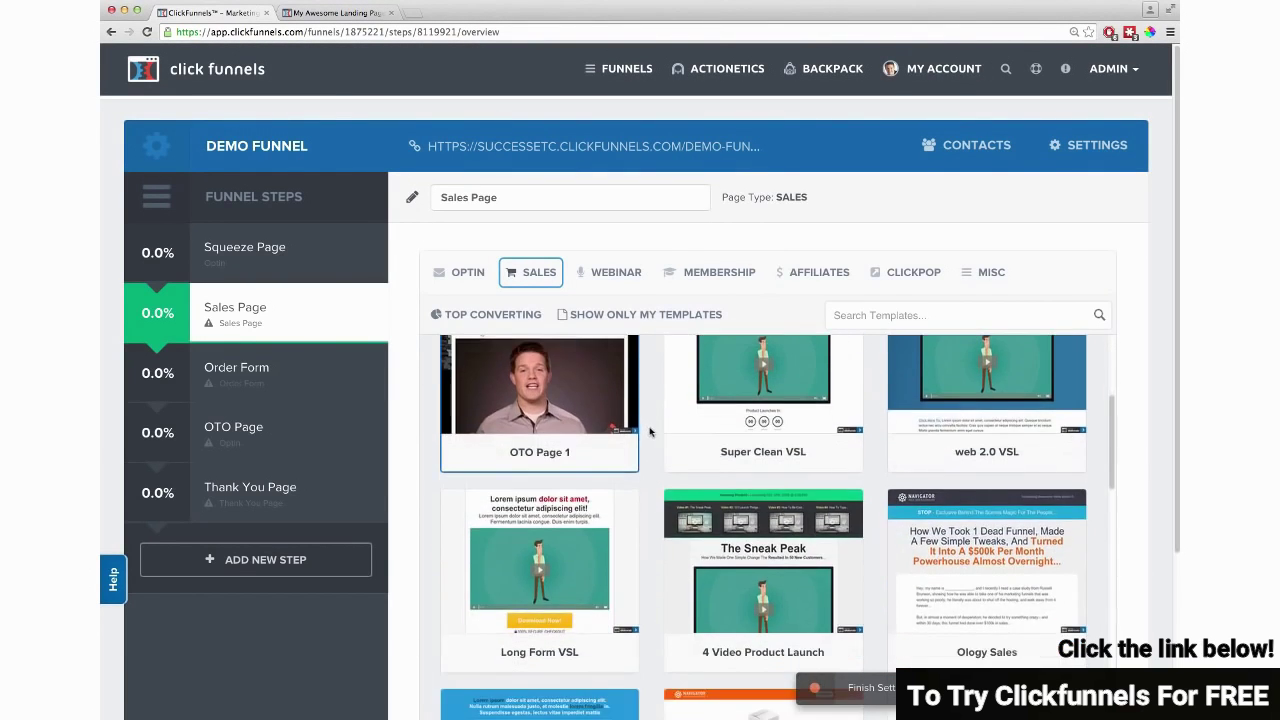
scroll(670, 438, down, 7)
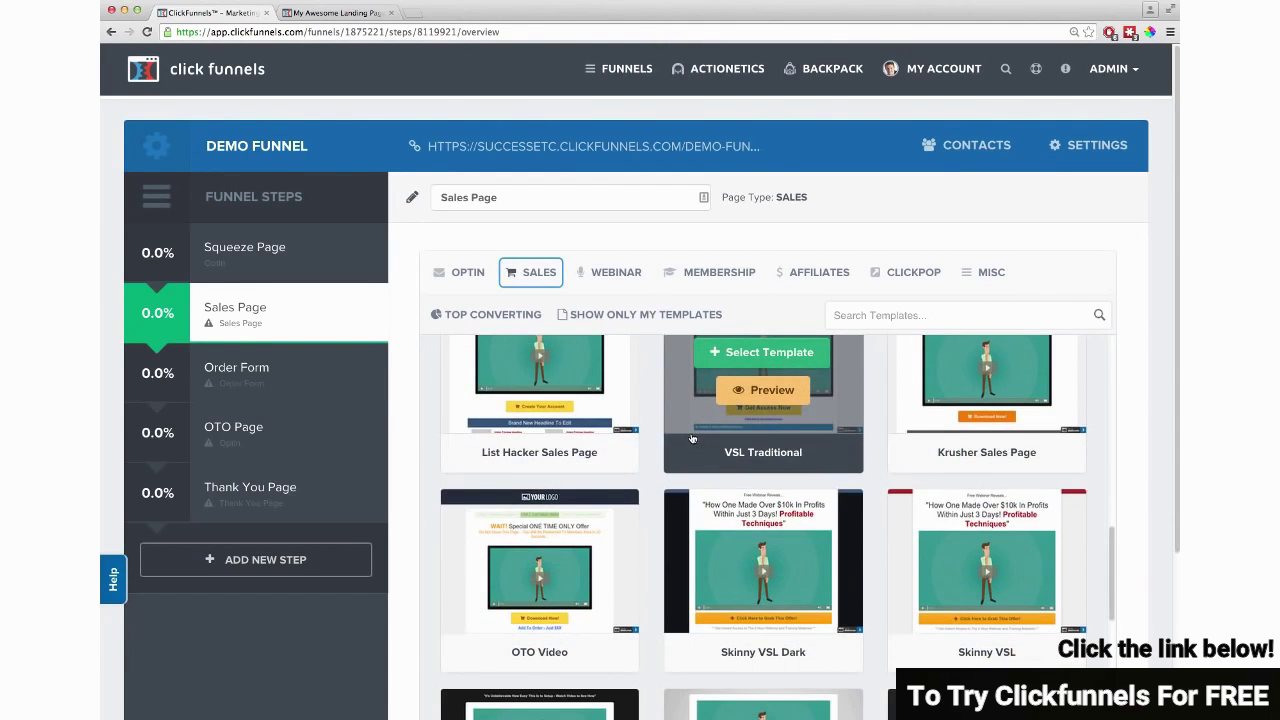
scroll(690, 438, down, 3)
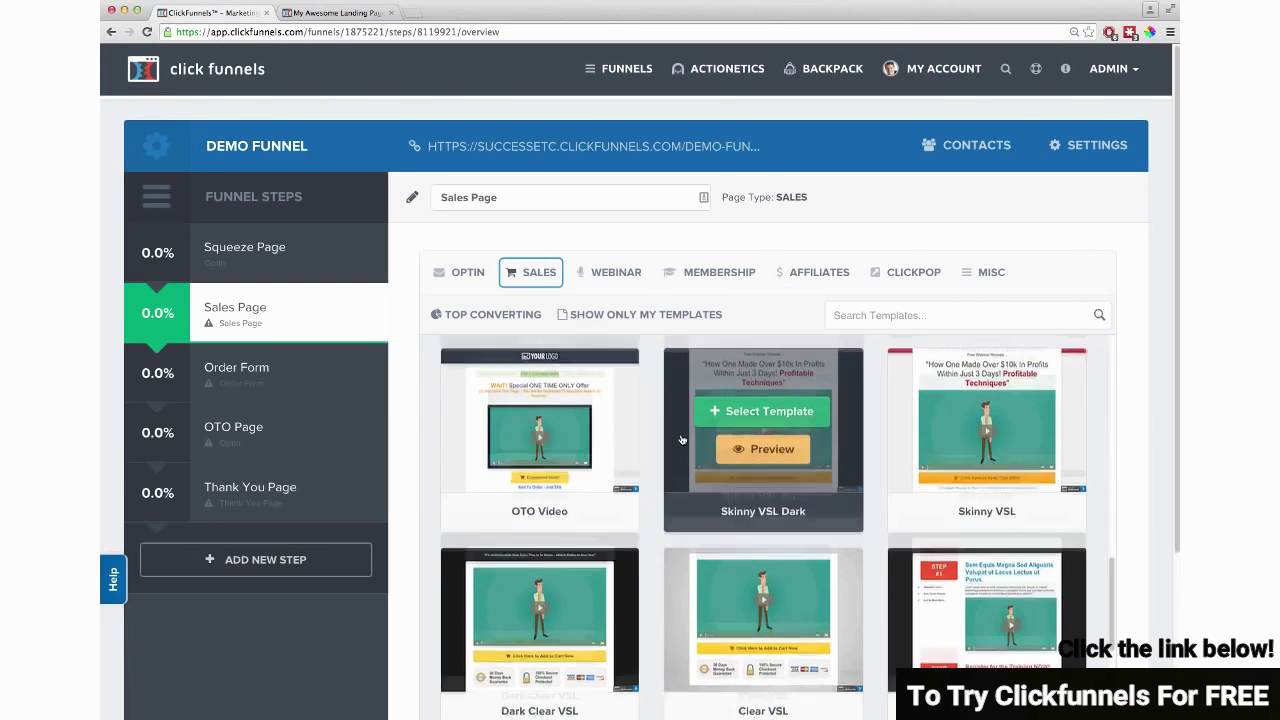
scroll(681, 439, down, 2)
scroll(545, 425, up, 2)
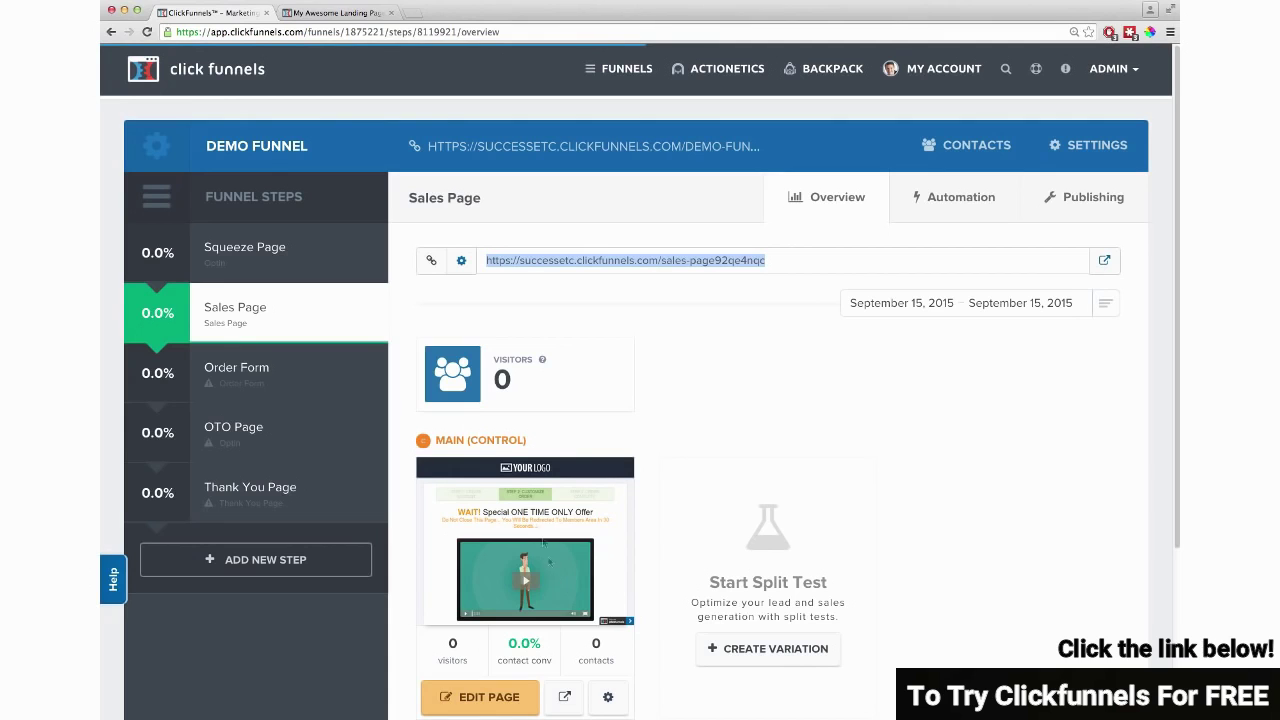
- Choose the Skinny Order Form template for the funnel's Order Form step
click(258, 370)
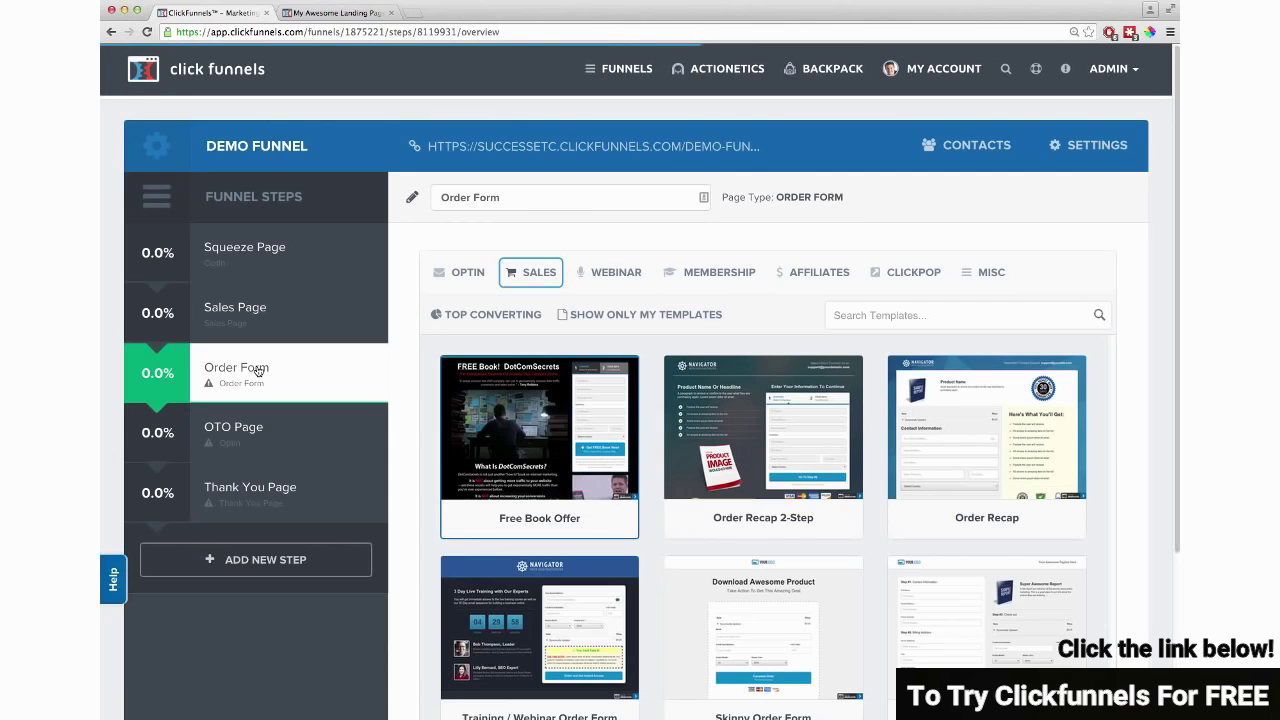
mouse_move(622, 573)
scroll(622, 573, down, 2)
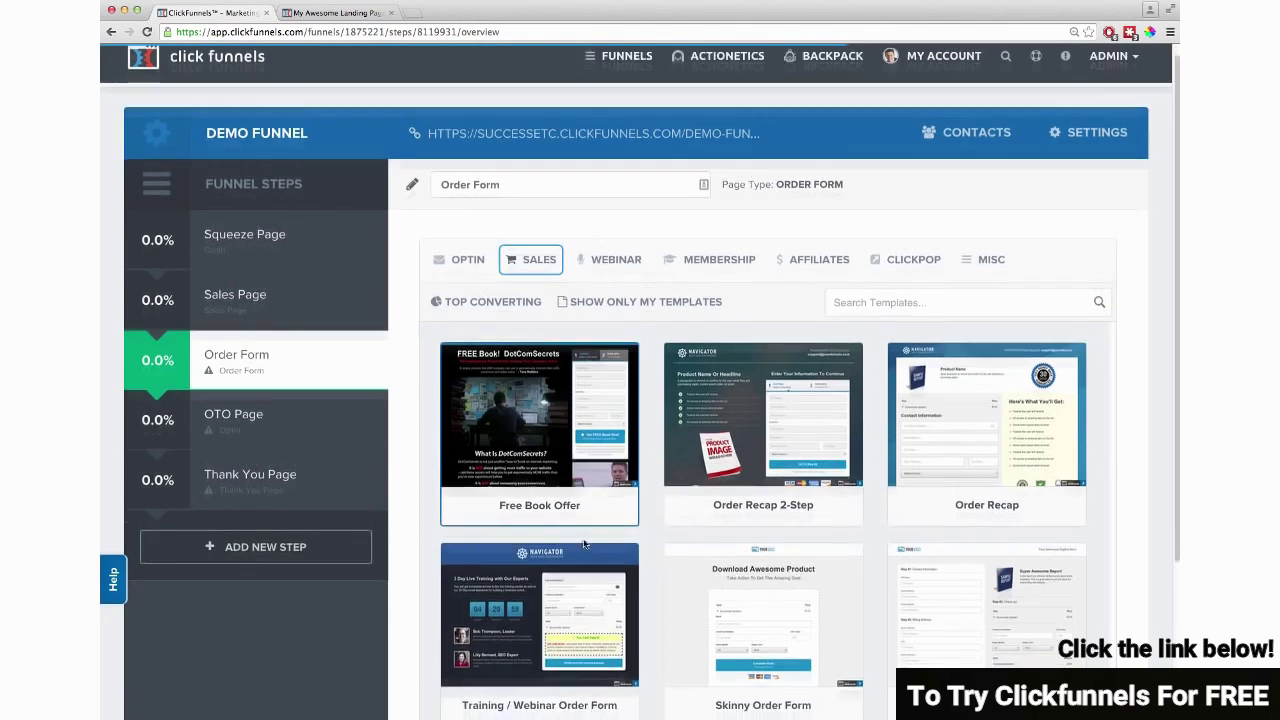
scroll(622, 573, down, 1)
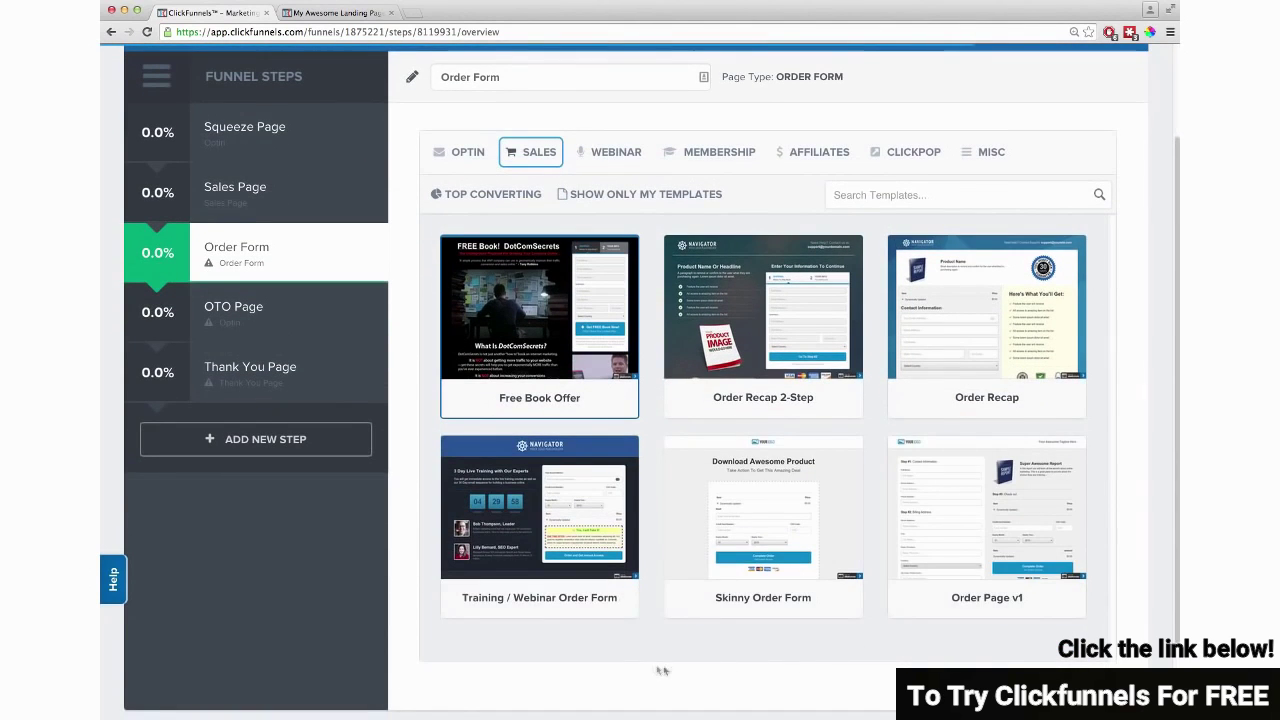
click(763, 497)
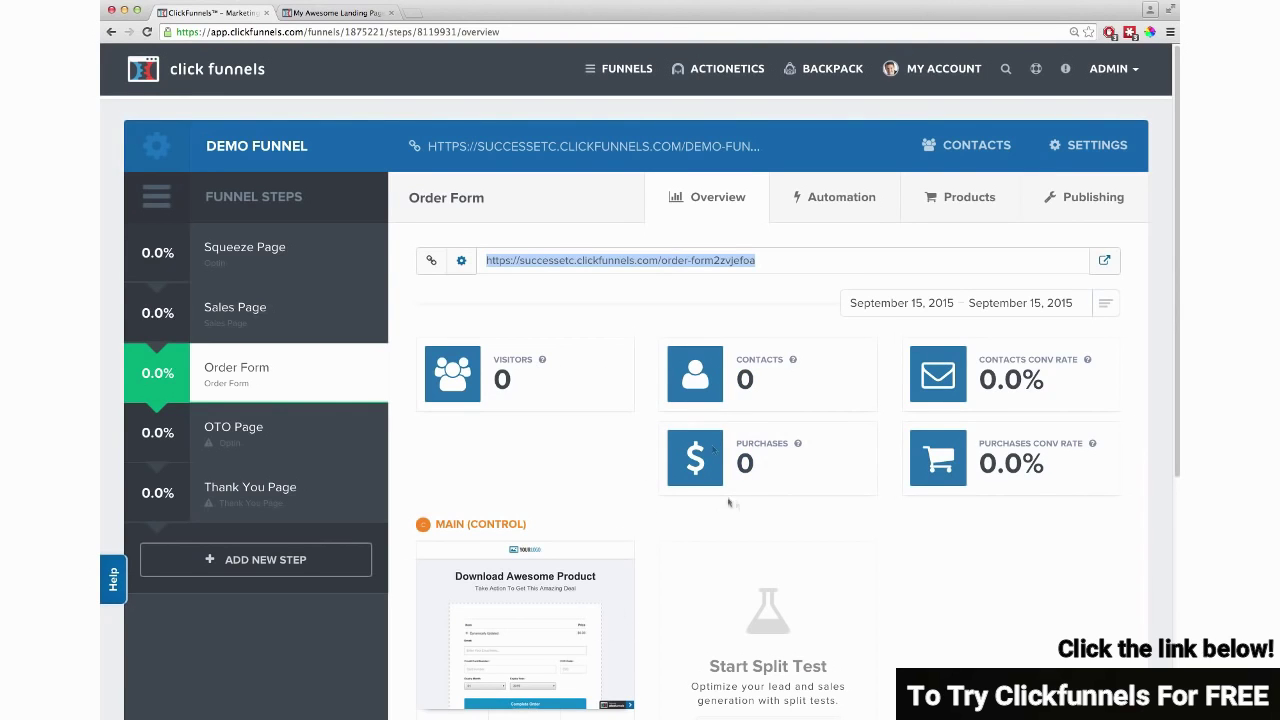
- Open the main (control) version of the Order Form page for editing
scroll(640, 491, down, 2)
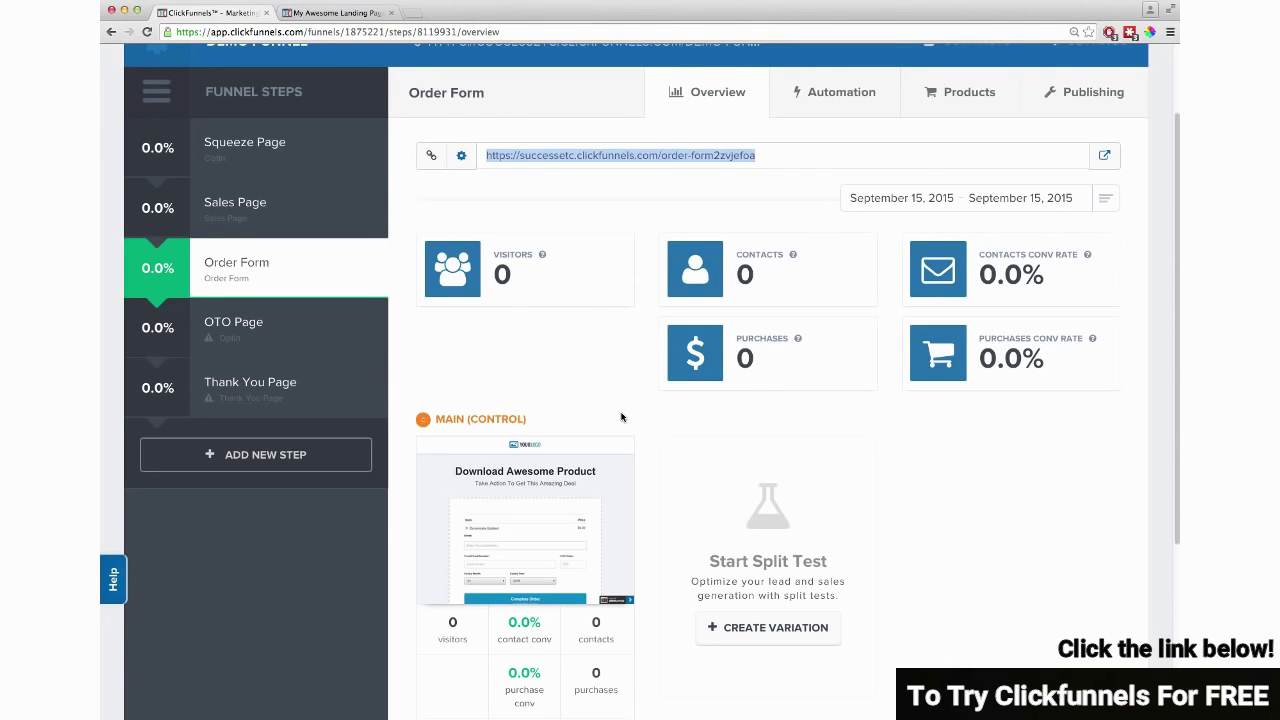
click(646, 581)
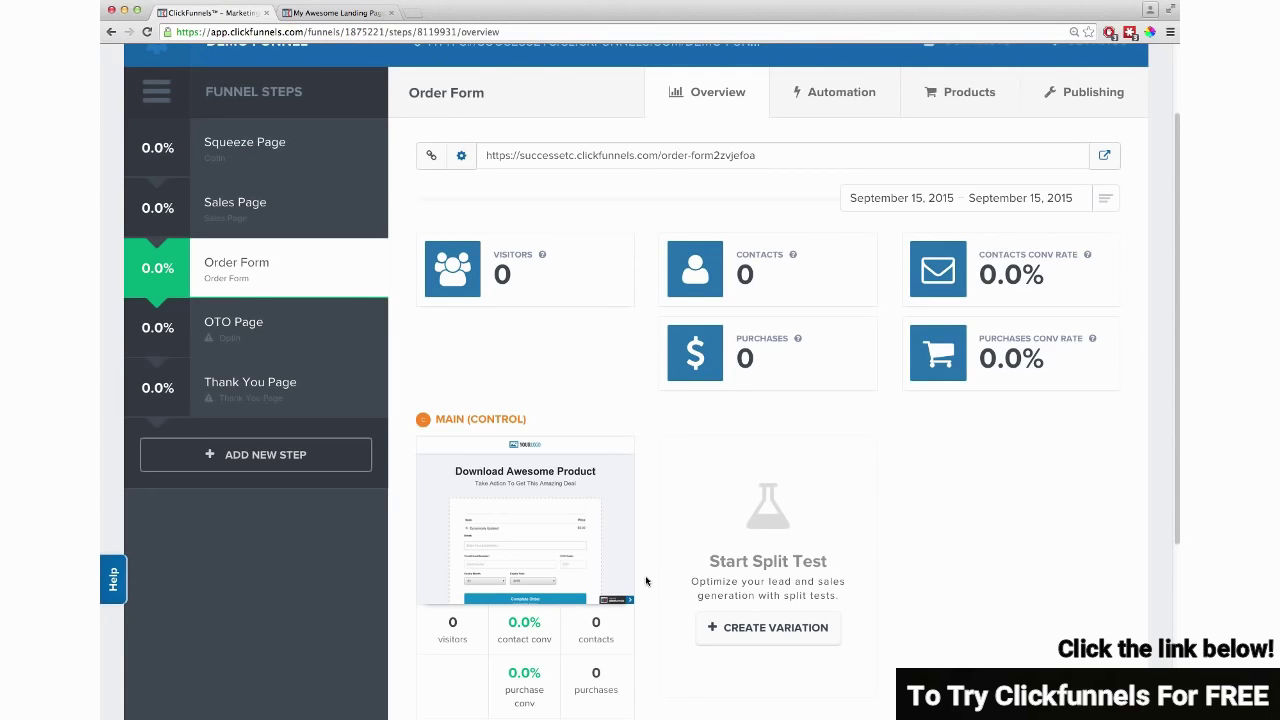
scroll(646, 581, down, 2)
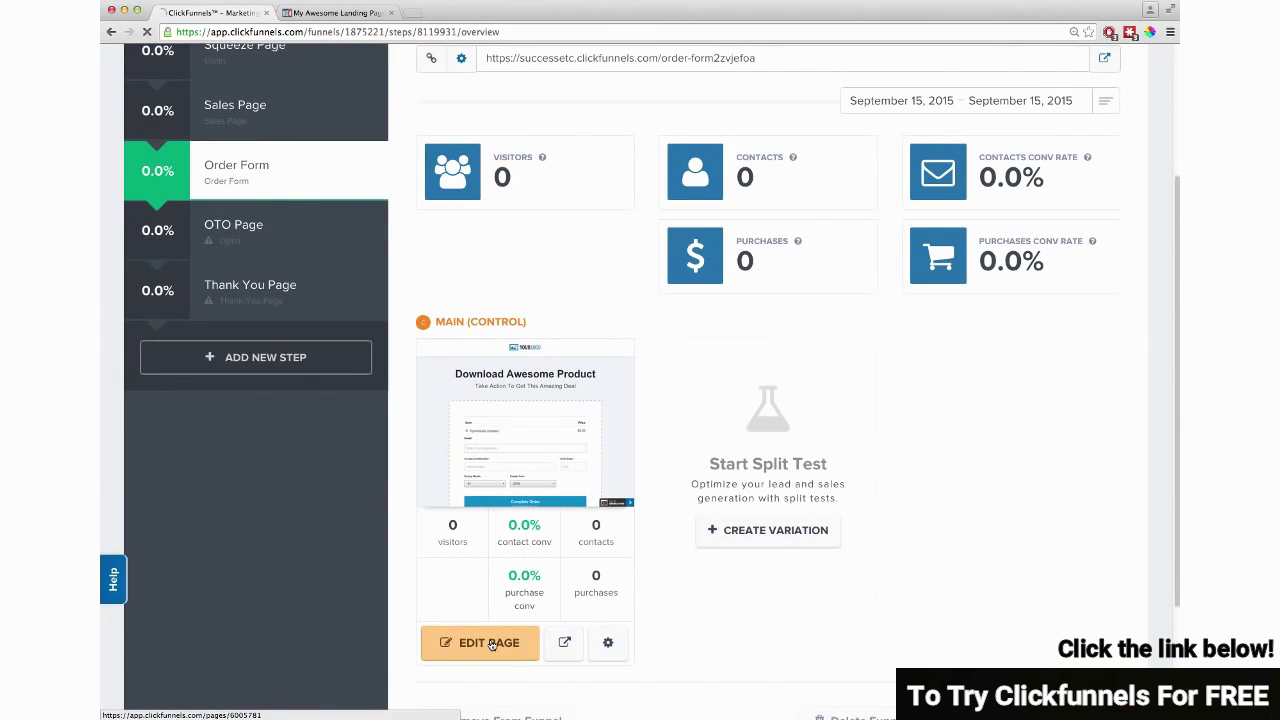
click(489, 643)
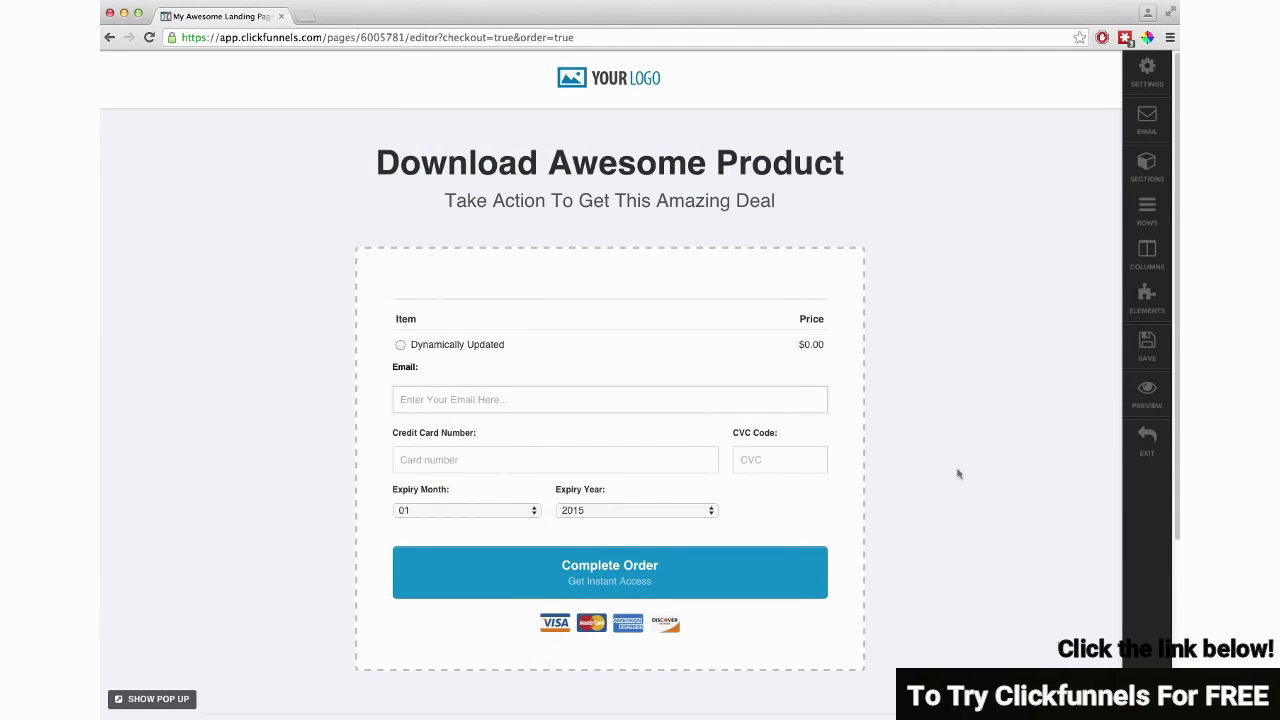
- Replace the placeholder logo in the page header with the click funnels logo image and set its width to 250
click(620, 78)
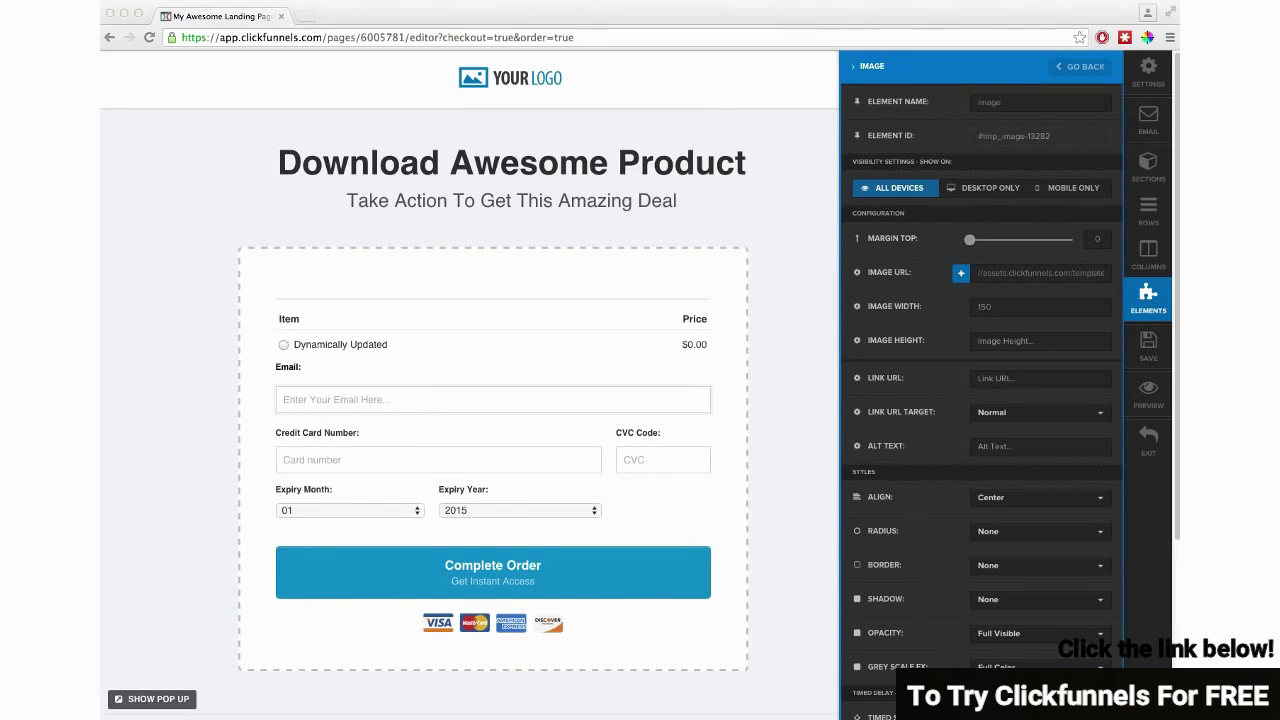
triple_click(1010, 276)
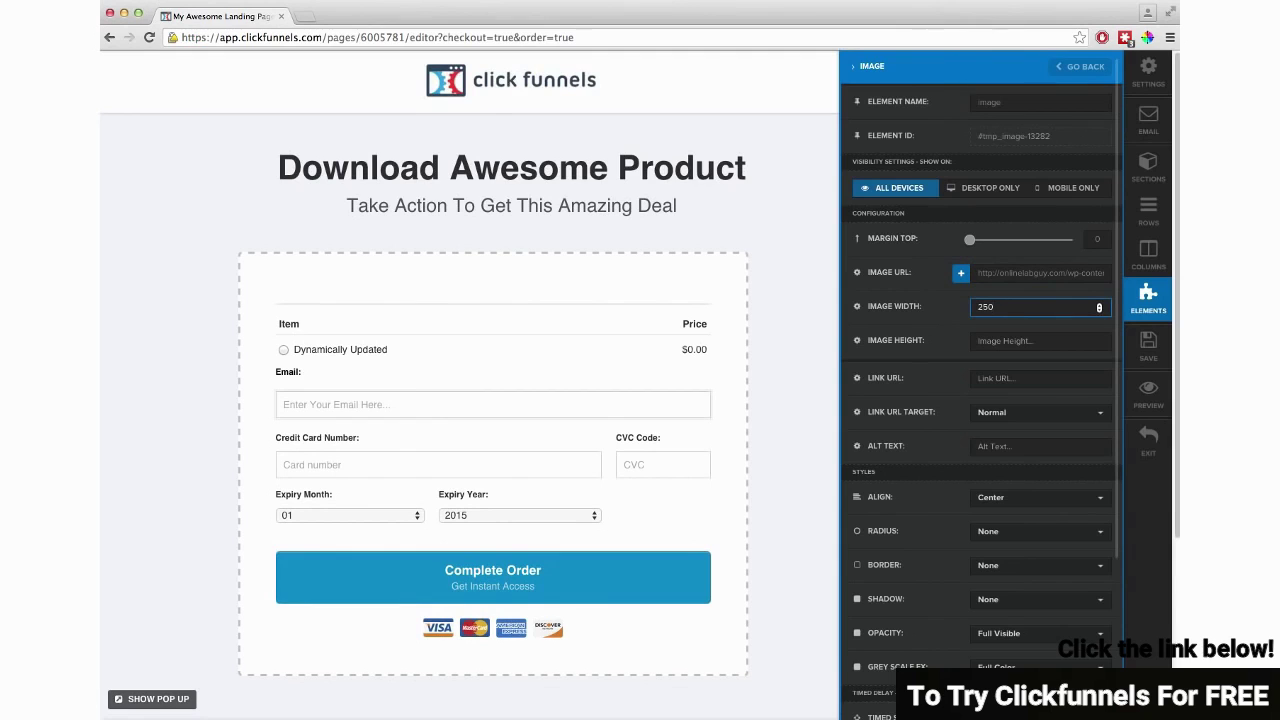
click(810, 298)
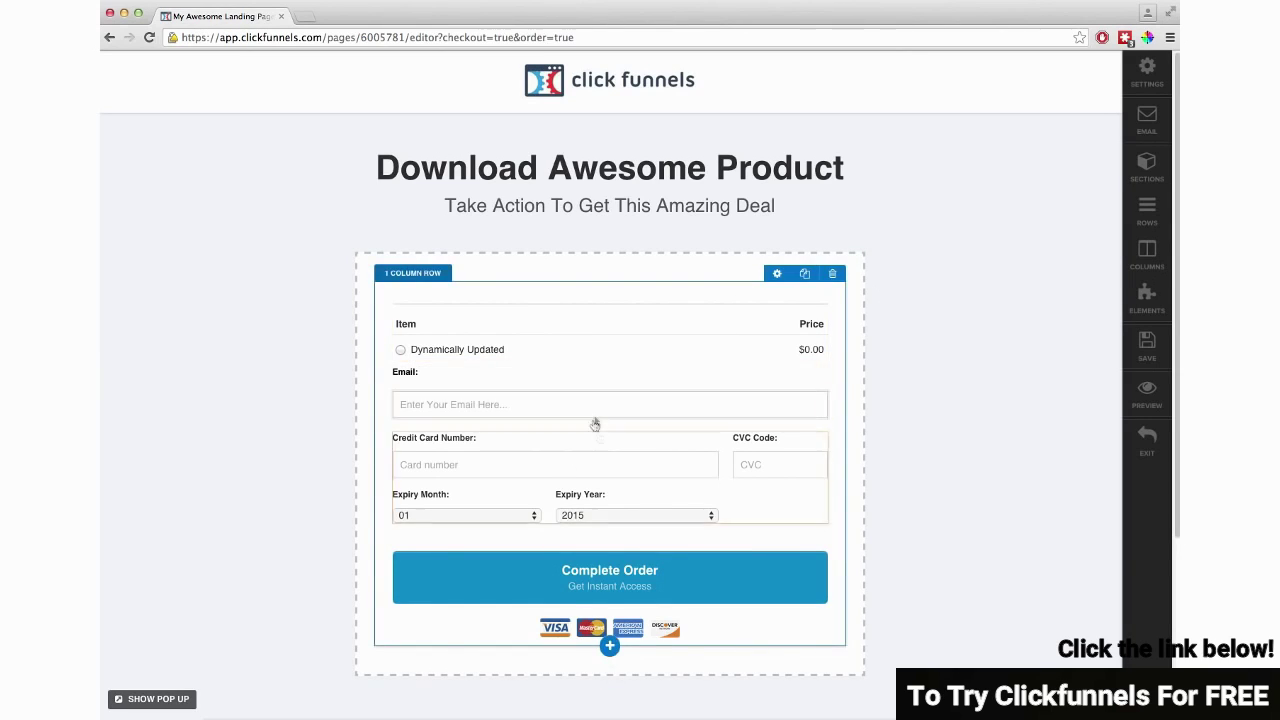
- Reorder the form with Complete Order first and the card fields above the item list, and set the section's width to Medium
drag(605, 432, 605, 330)
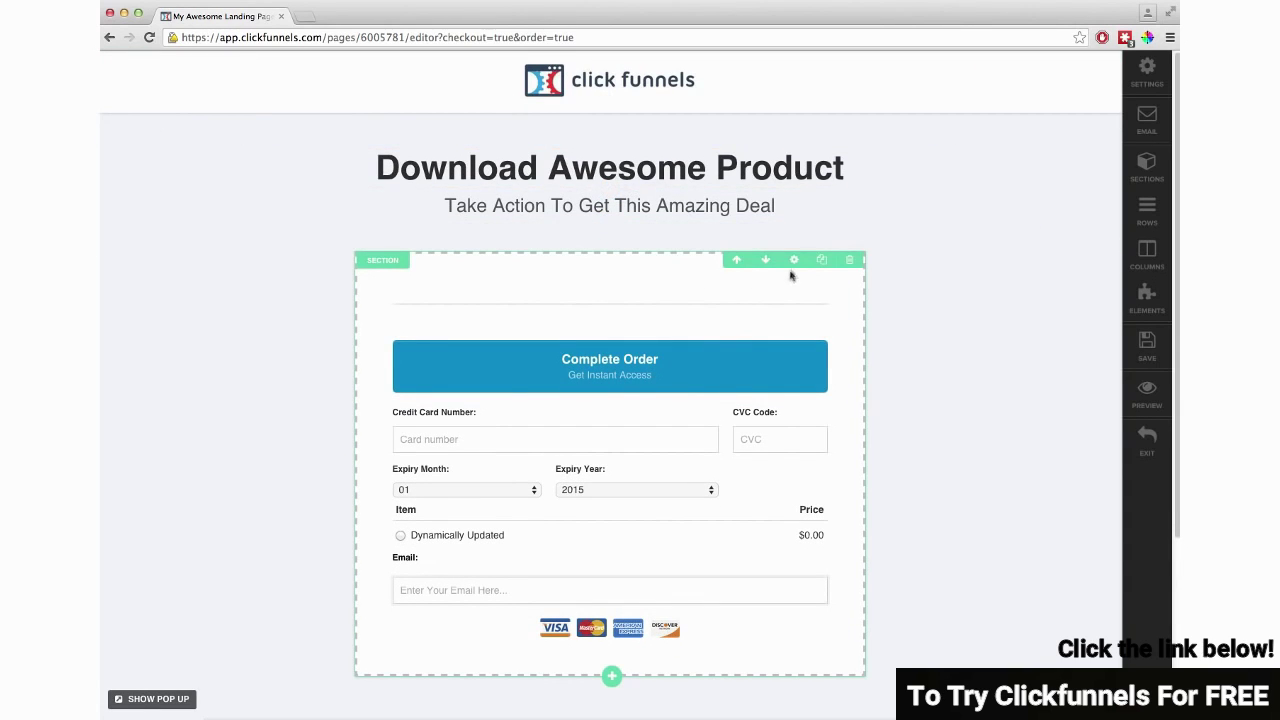
click(794, 260)
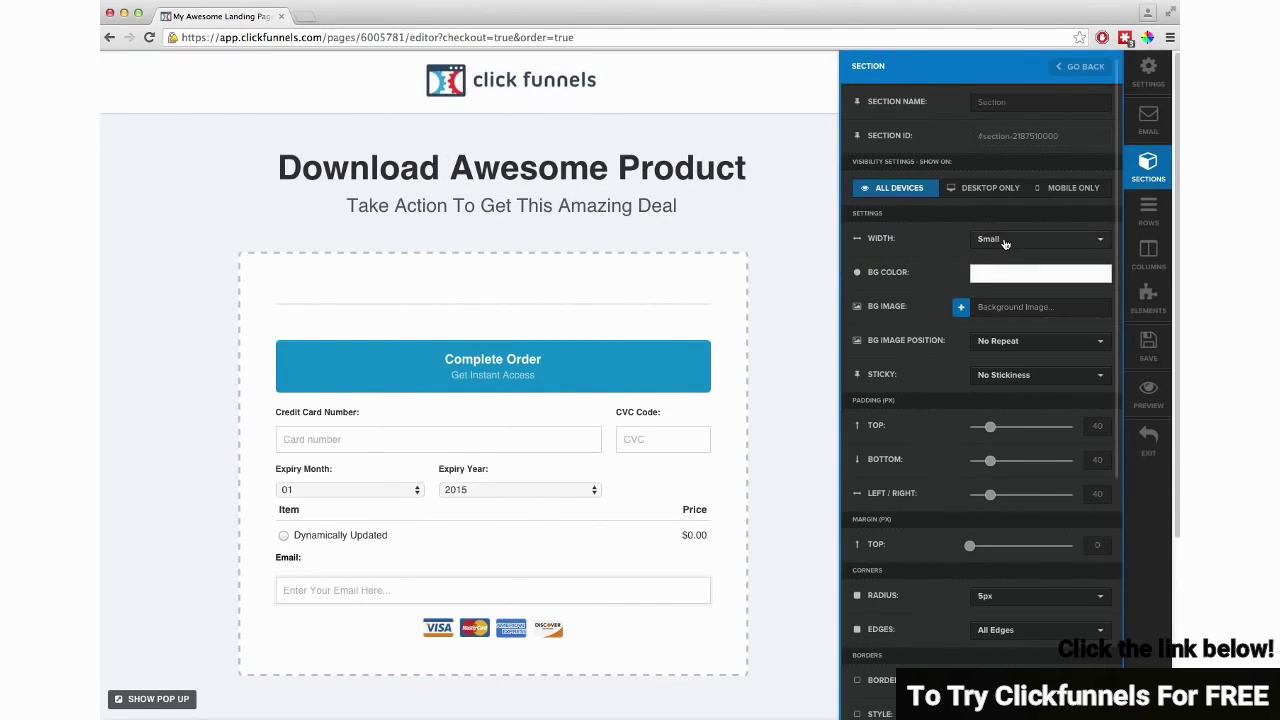
click(1005, 241)
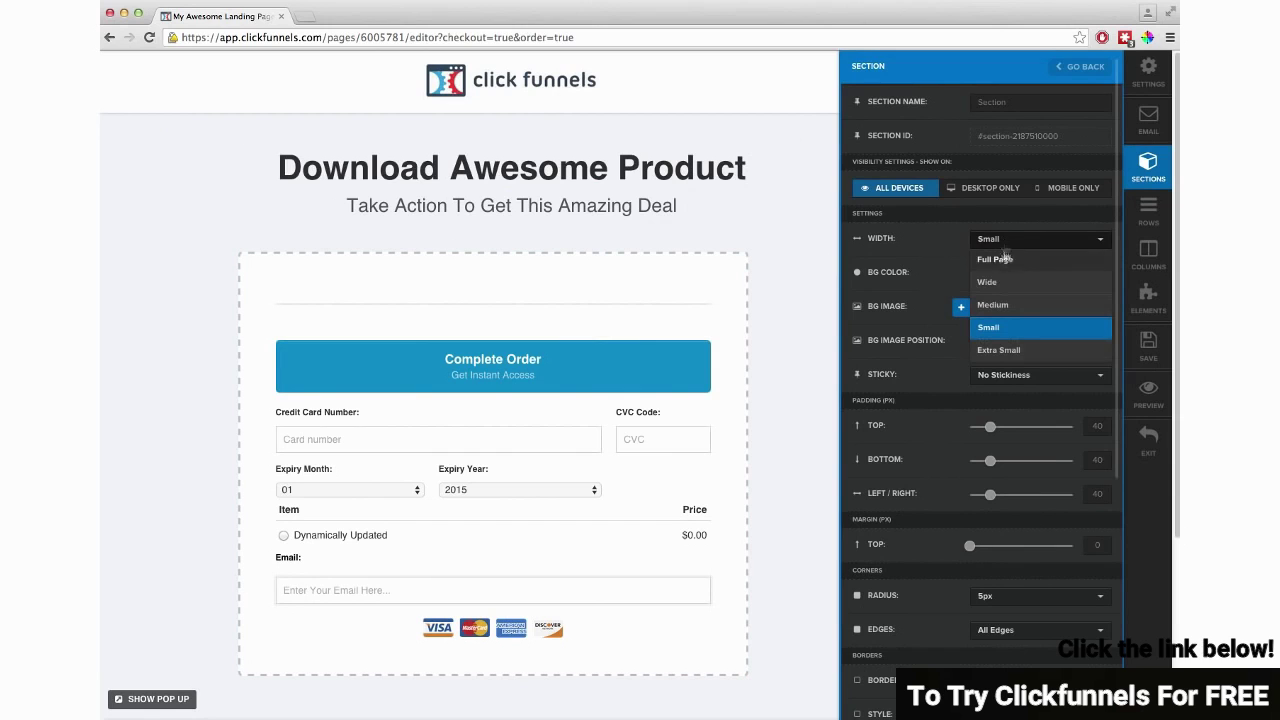
click(1007, 305)
click(643, 289)
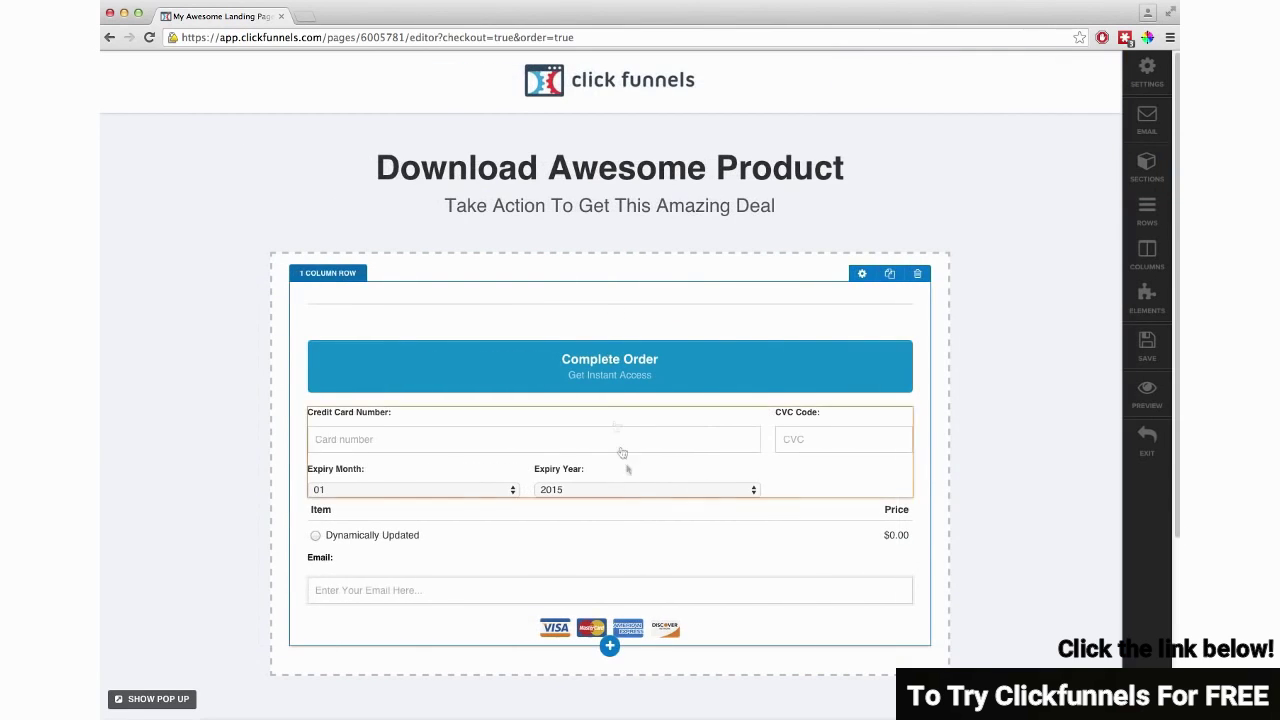
- Add a 2 Column Block row at the top of the order form section and make its left column wider than the right
click(609, 645)
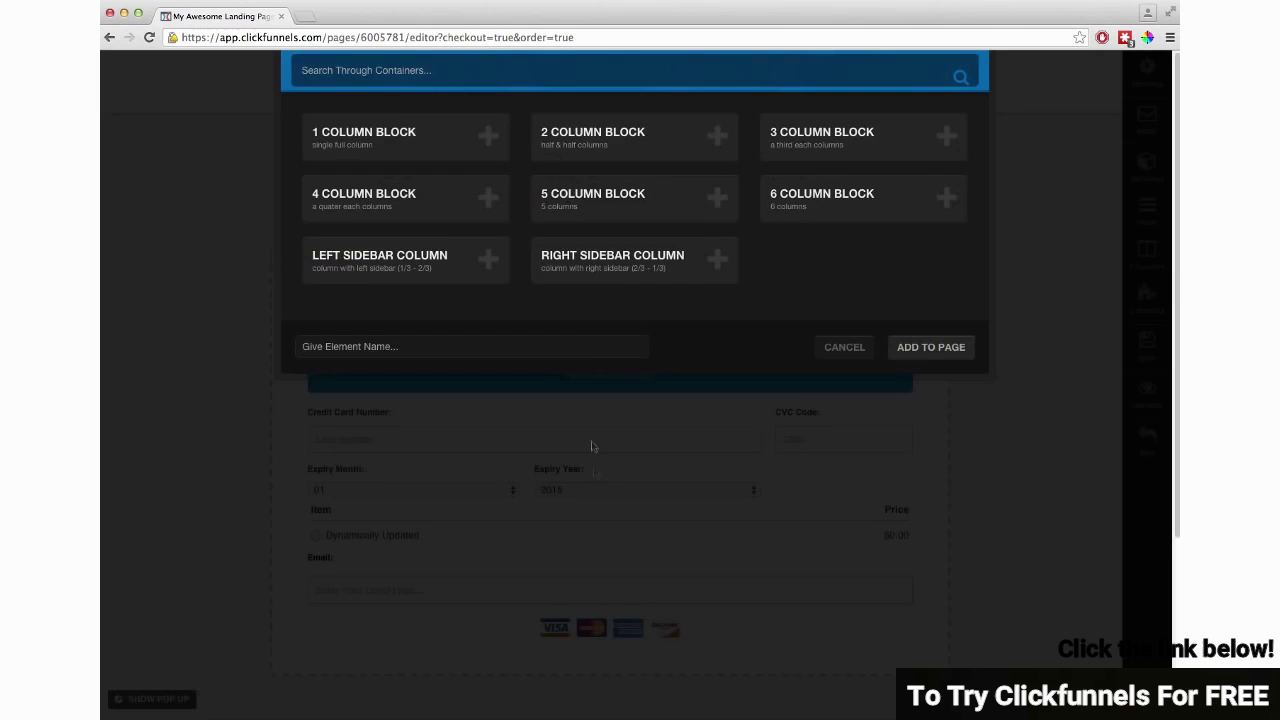
click(603, 151)
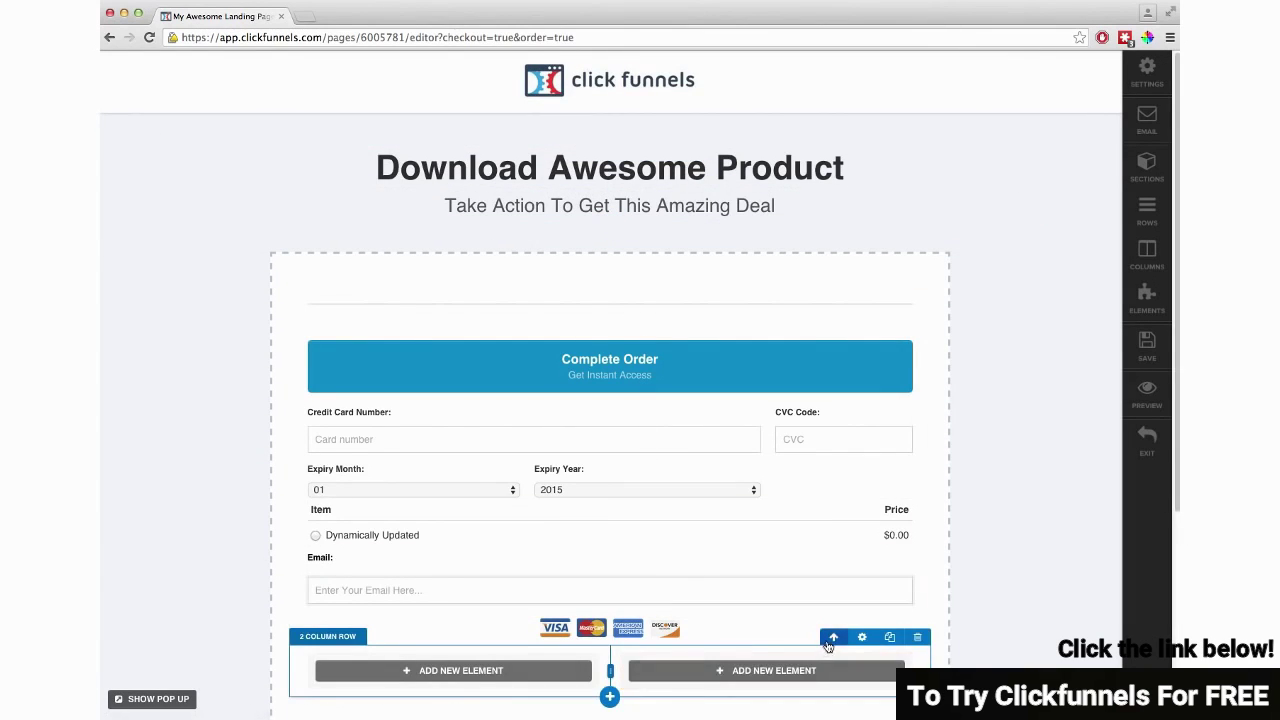
click(833, 644)
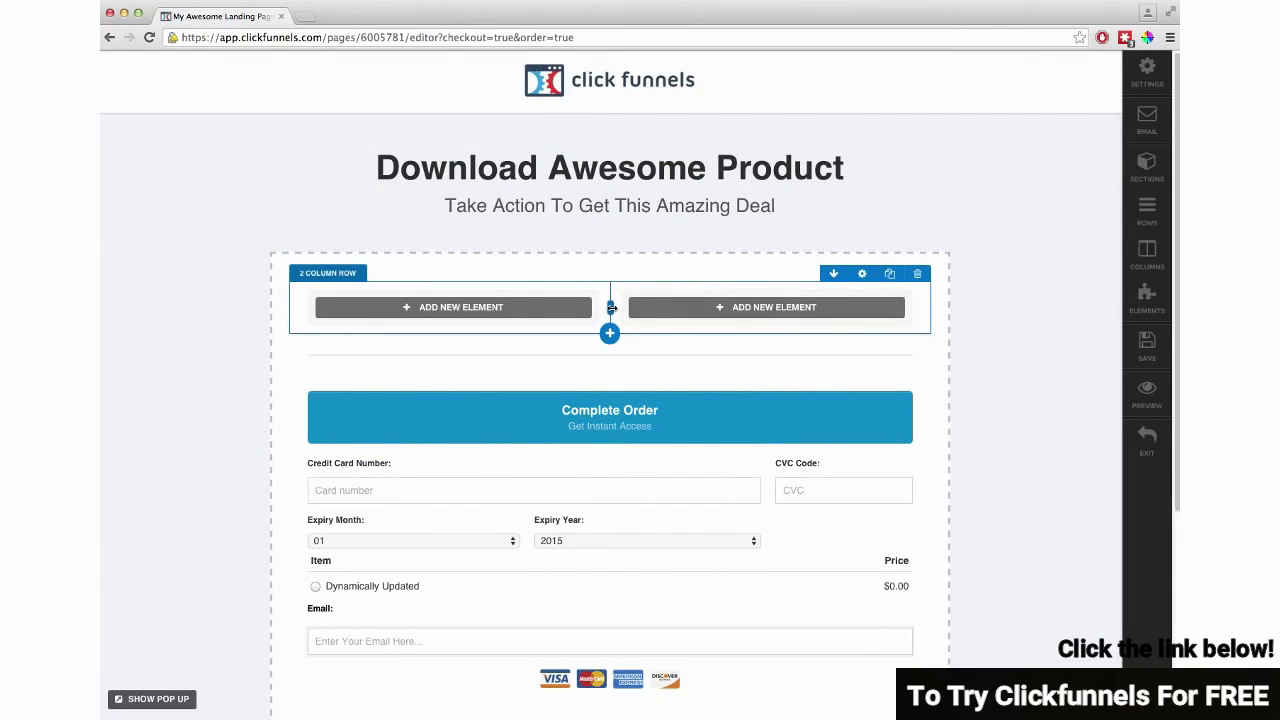
drag(617, 311, 660, 310)
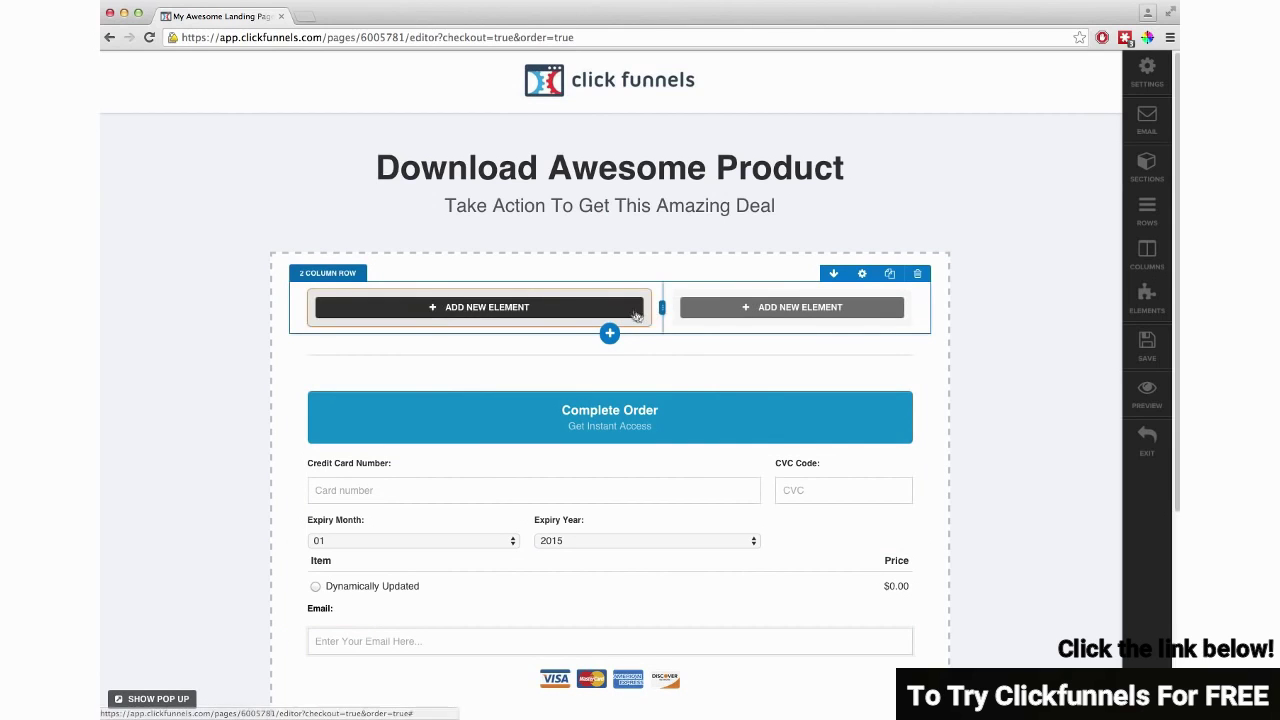
- Add a Video element to the left column of the new two-column row
click(612, 308)
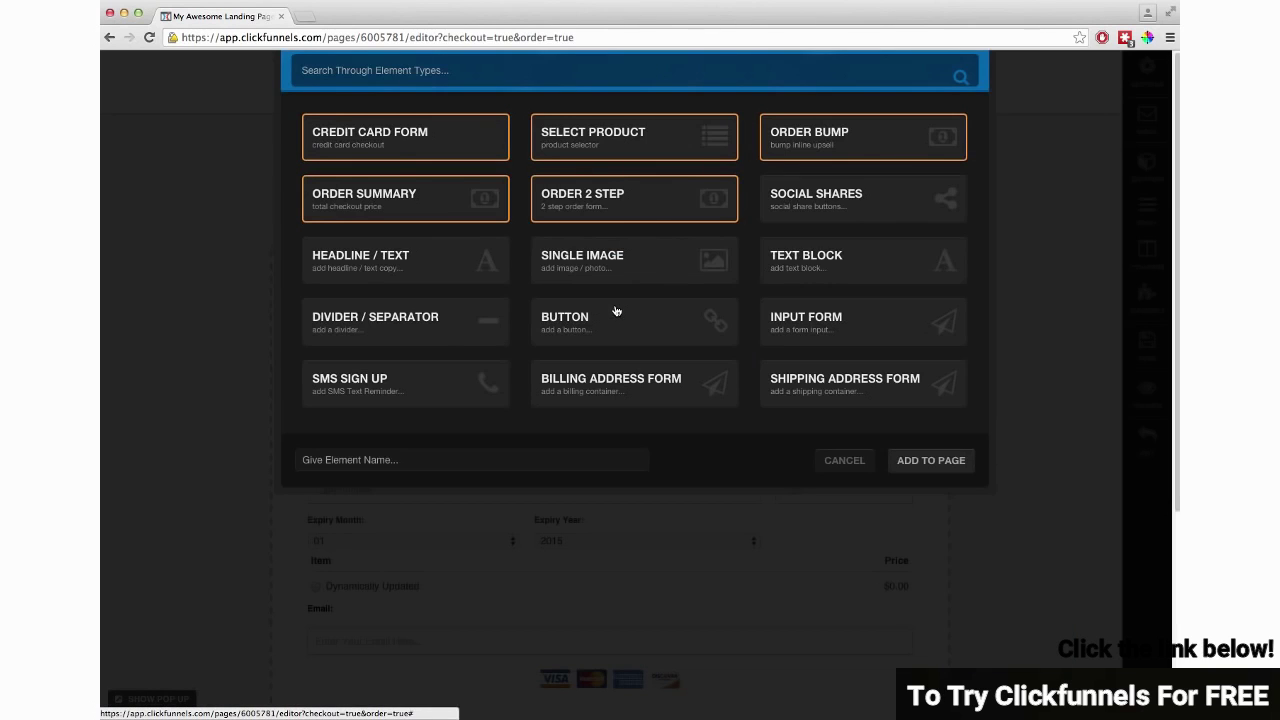
scroll(634, 340, down, 3)
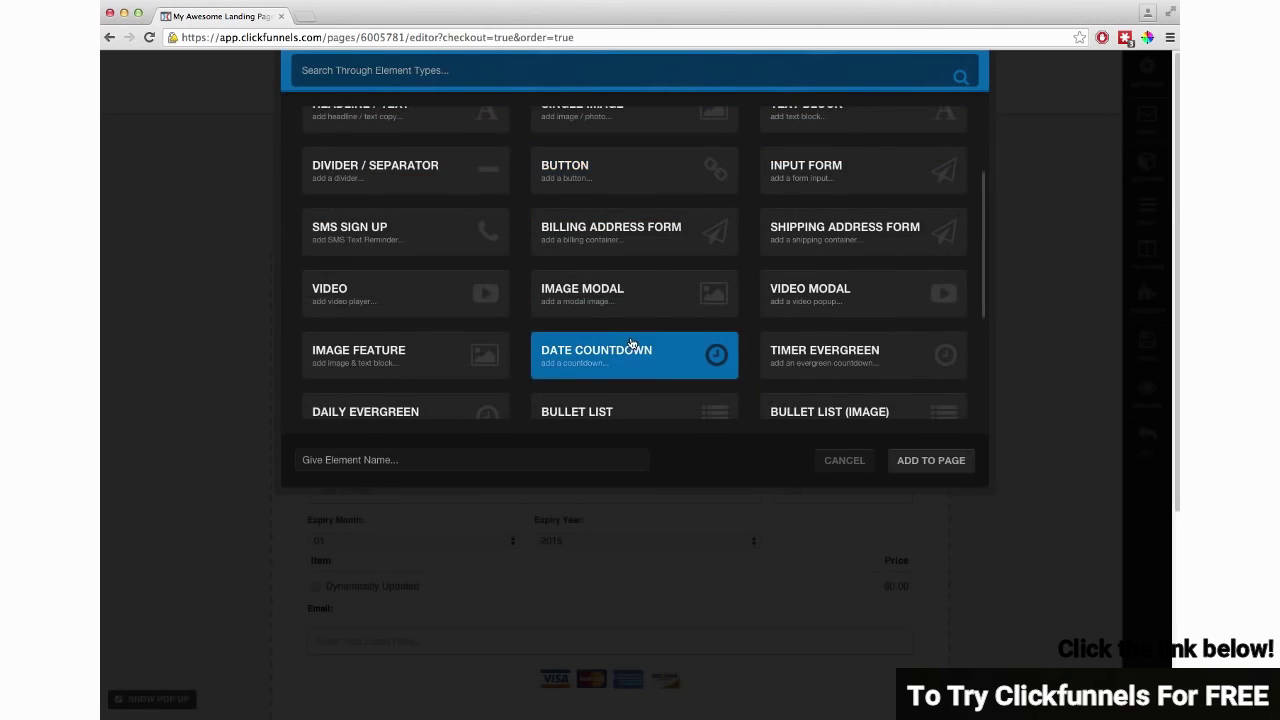
click(391, 306)
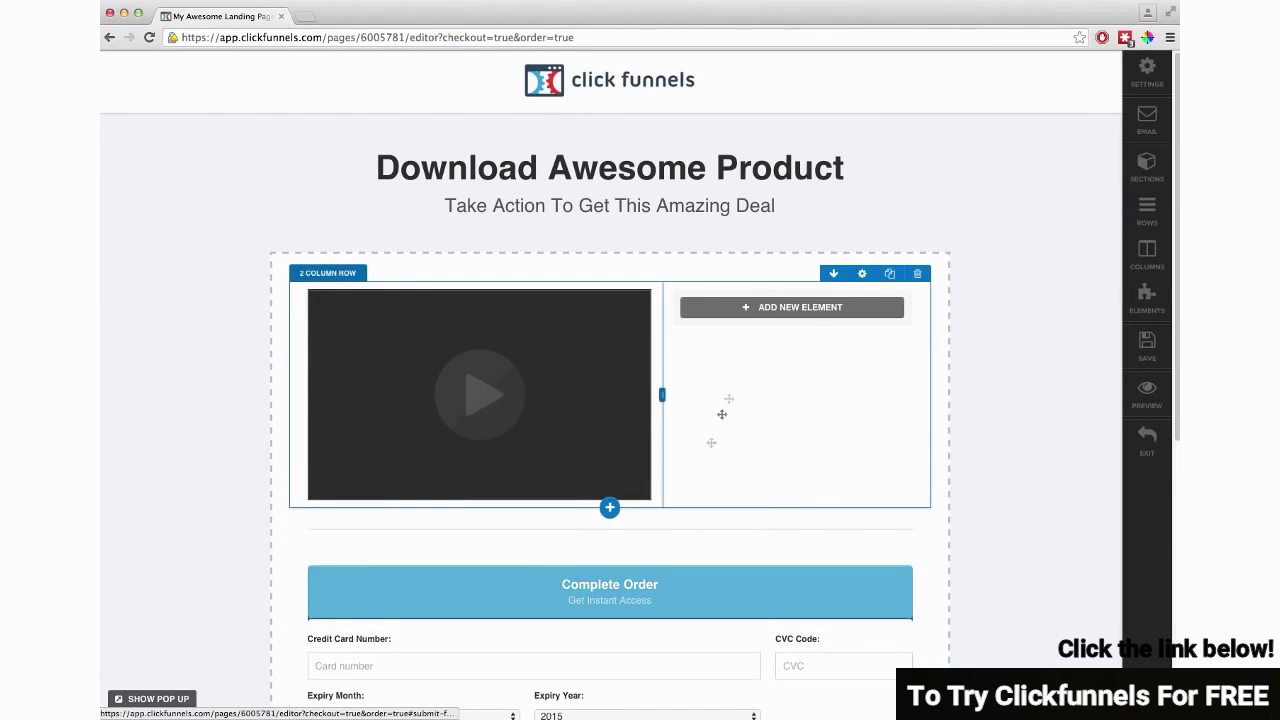
- Move the Complete Order button, the credit card fields and the item and price list into the right column, ending with the list on top
drag(722, 414, 782, 324)
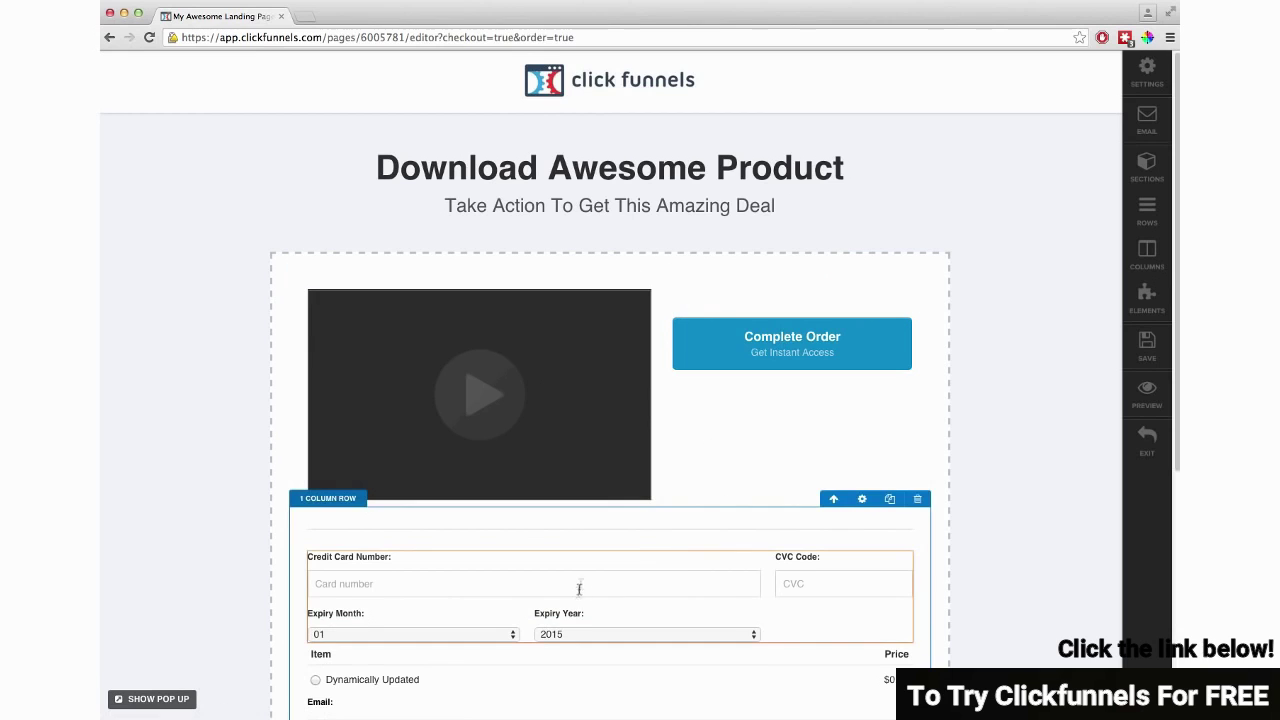
drag(589, 568, 764, 324)
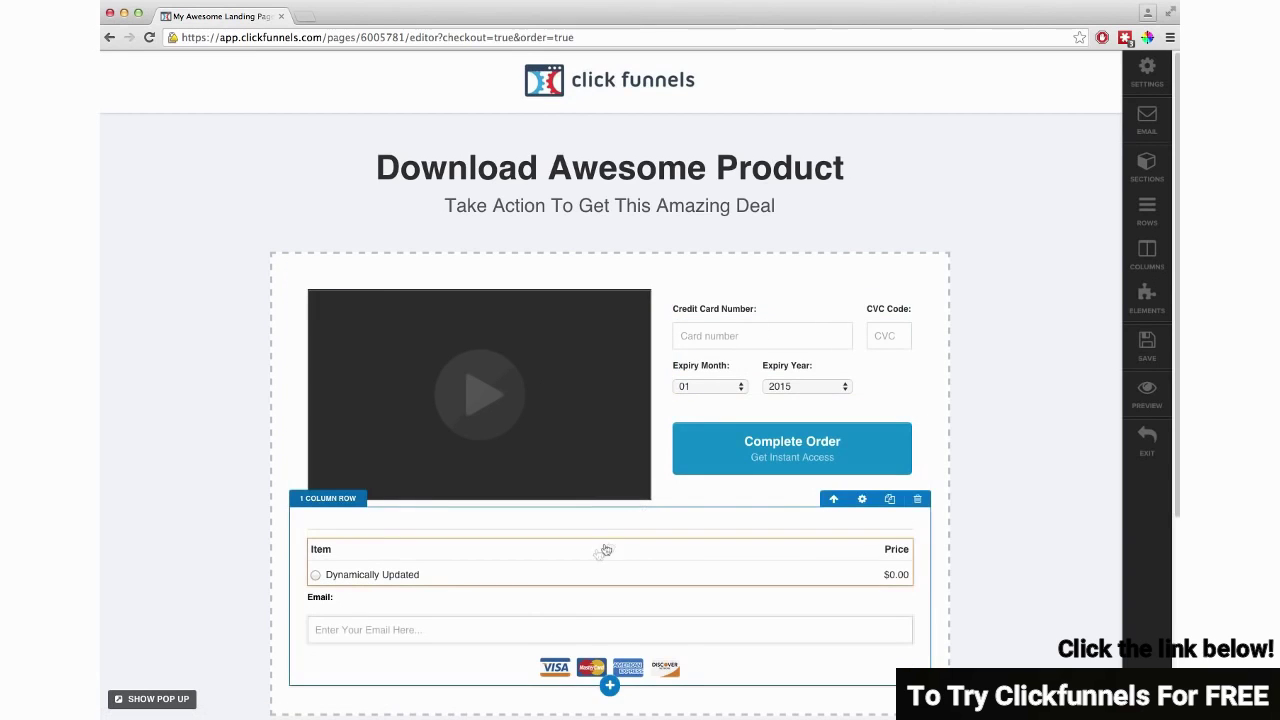
drag(474, 583, 796, 316)
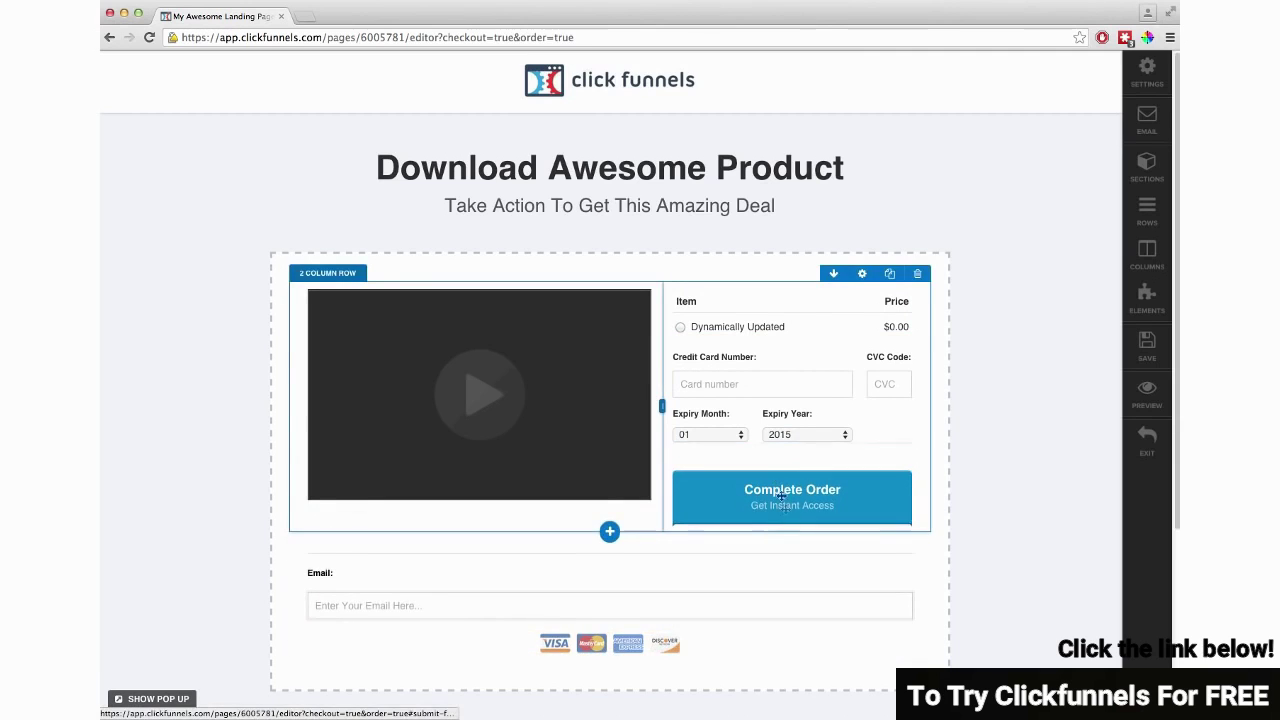
- Move the card logos below the Complete Order button, and the email label and field above it in the right column
drag(781, 495, 785, 535)
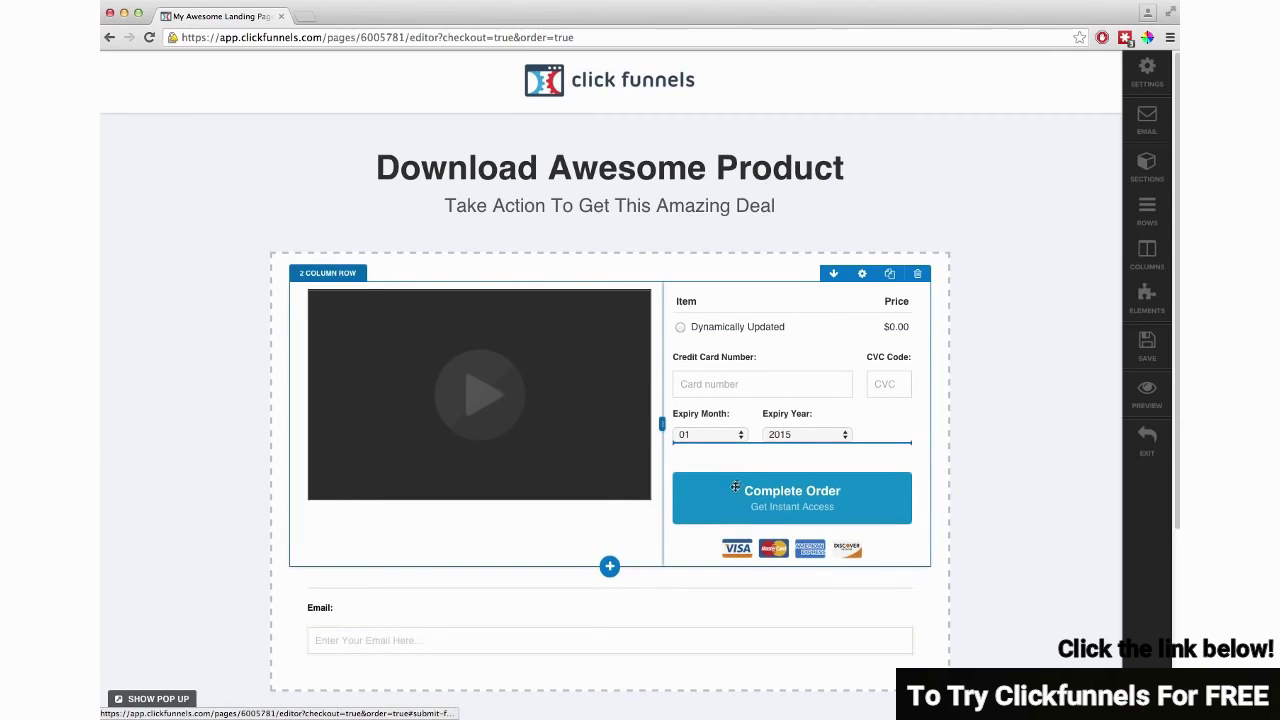
drag(735, 487, 749, 456)
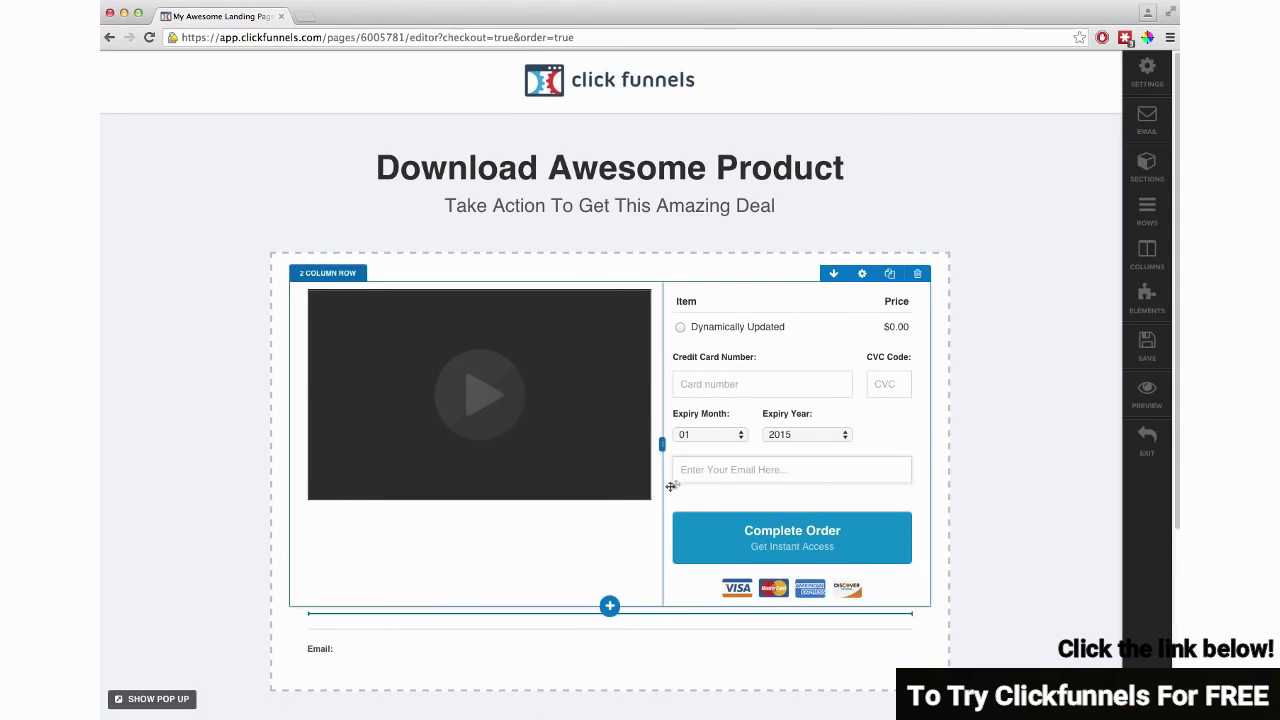
drag(671, 486, 749, 451)
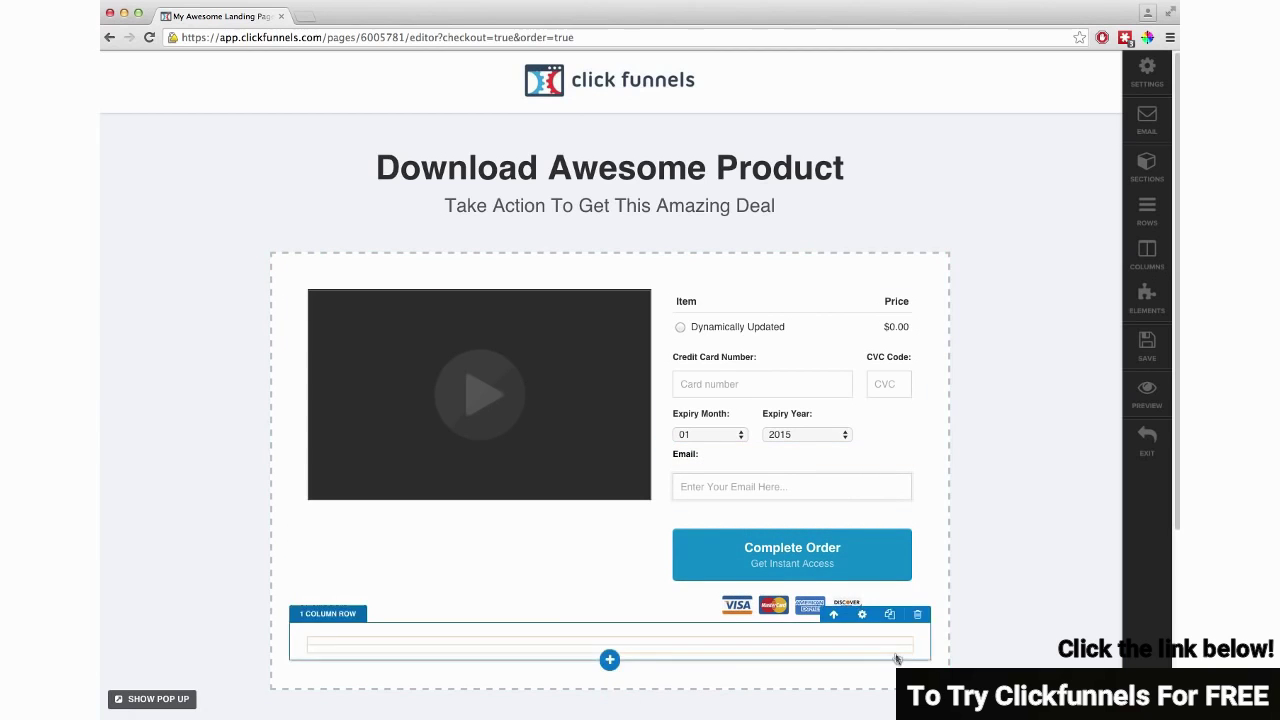
scroll(857, 503, down, 4)
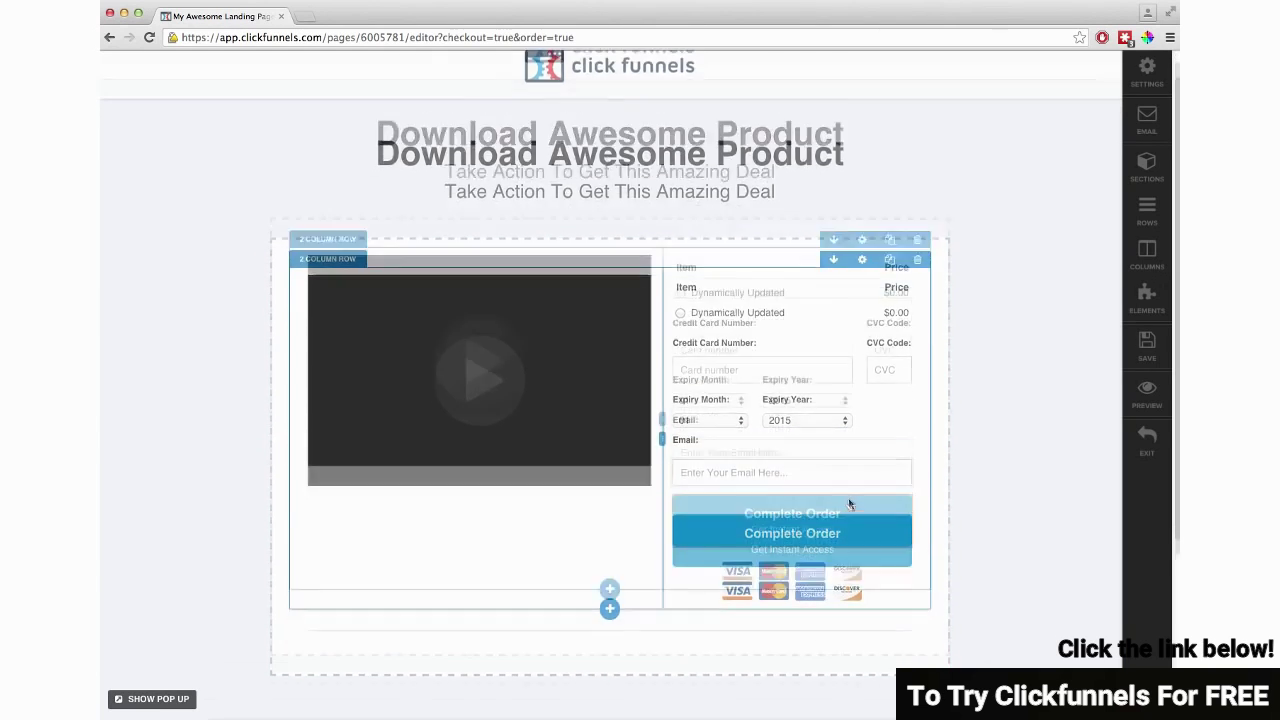
- Move the 30 Day Guarantee and Secure Payment blocks into a new 2 Column Block row below the order form, and delete the emptied footer row
drag(325, 606, 524, 452)
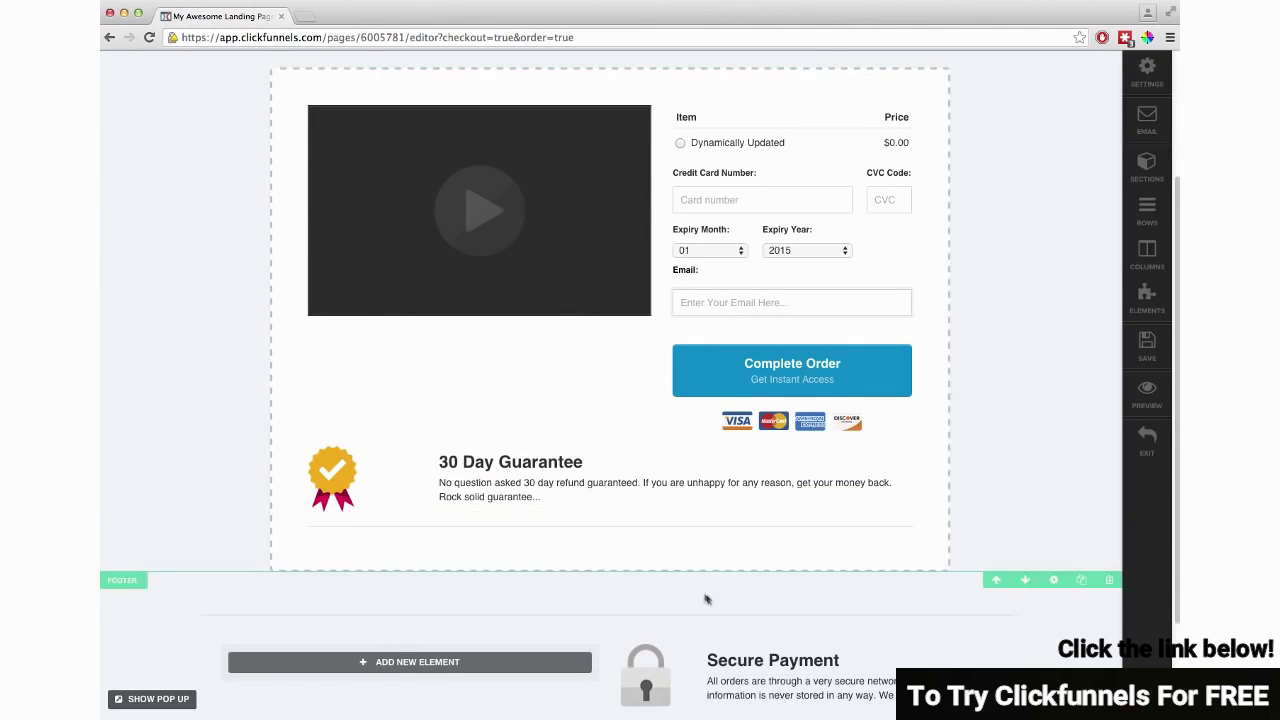
click(609, 541)
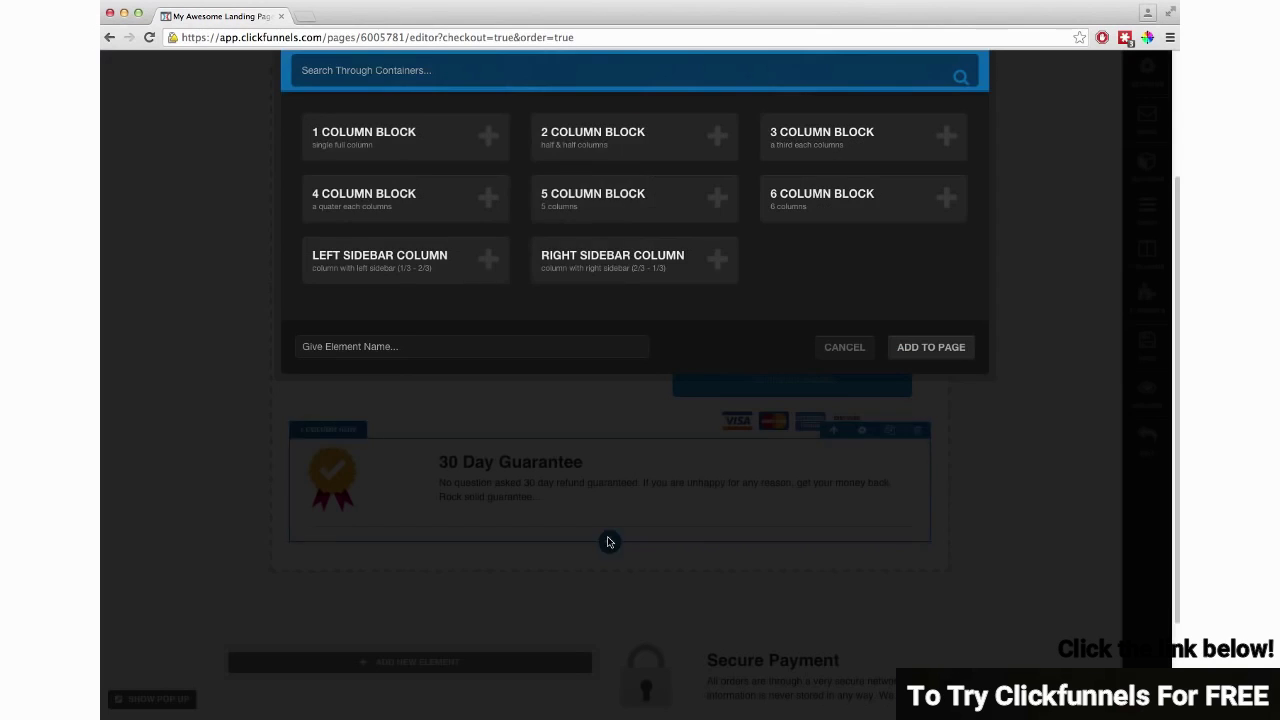
click(592, 130)
drag(523, 457, 497, 560)
drag(761, 694, 755, 535)
scroll(800, 520, down, 2)
click(990, 520)
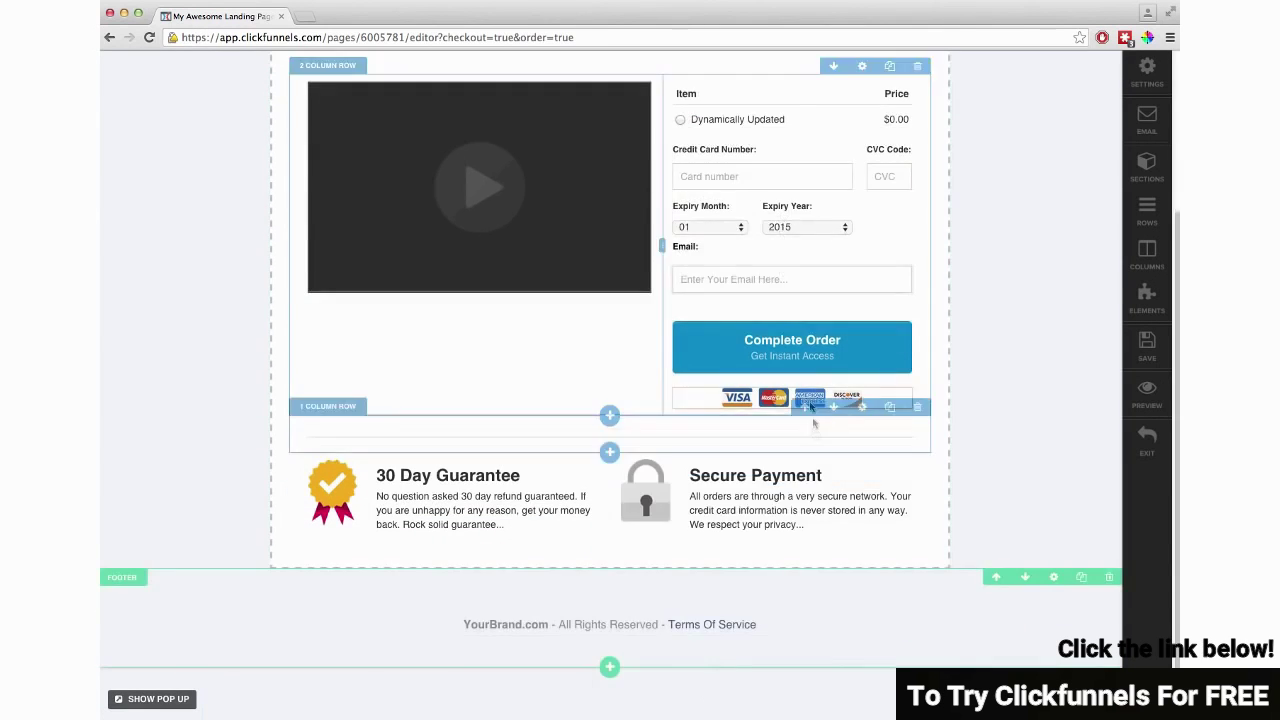
- Add a Daily Evergreen countdown below the video in the left column of the order form
scroll(700, 410, up, 4)
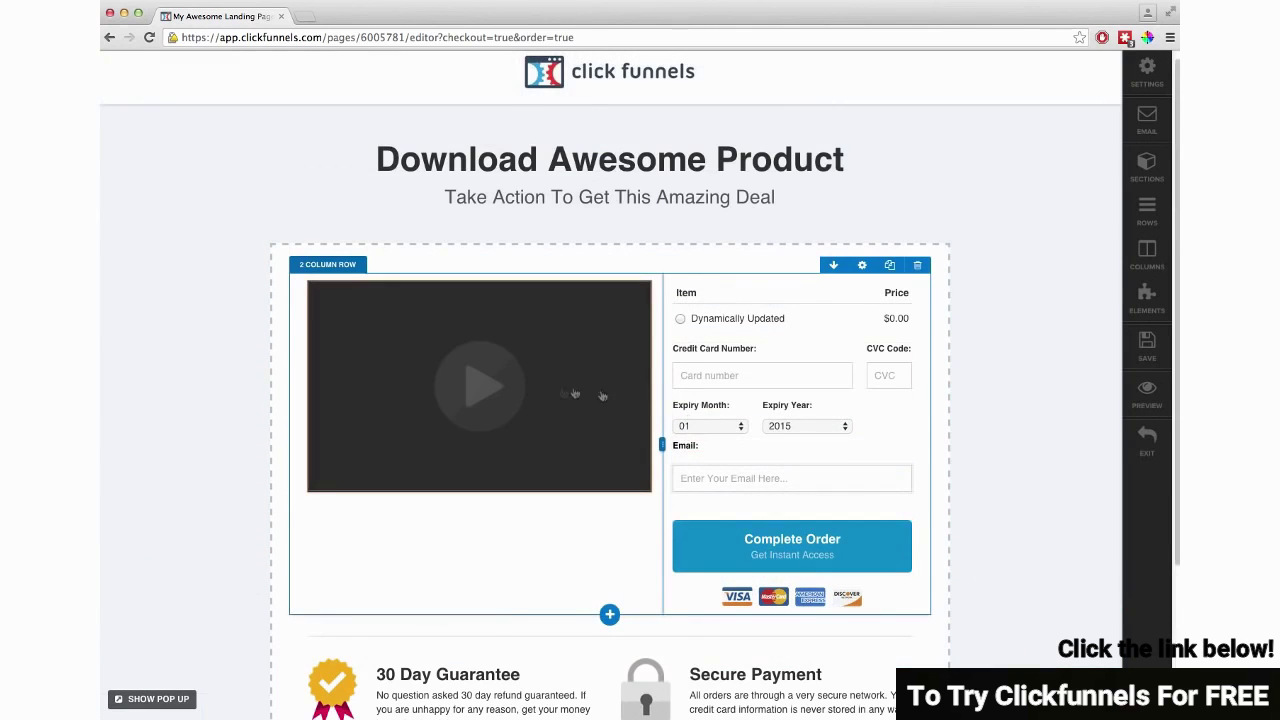
click(480, 492)
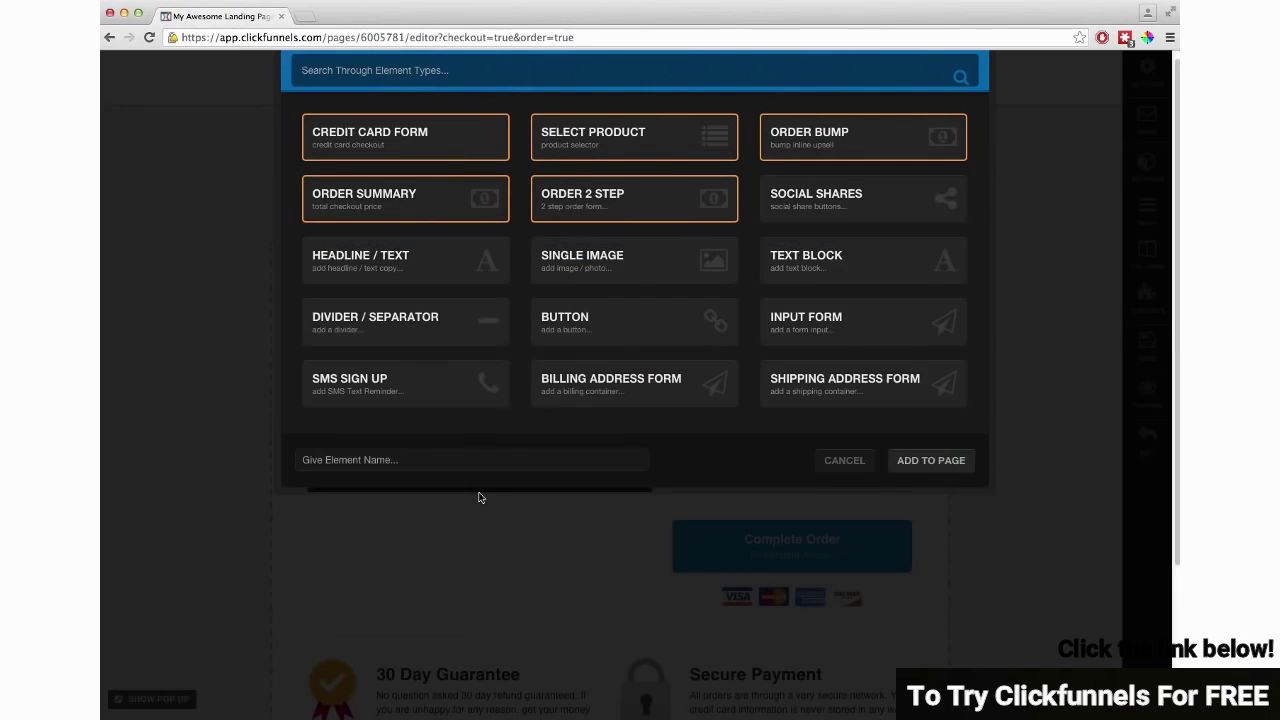
scroll(476, 298, down, 10)
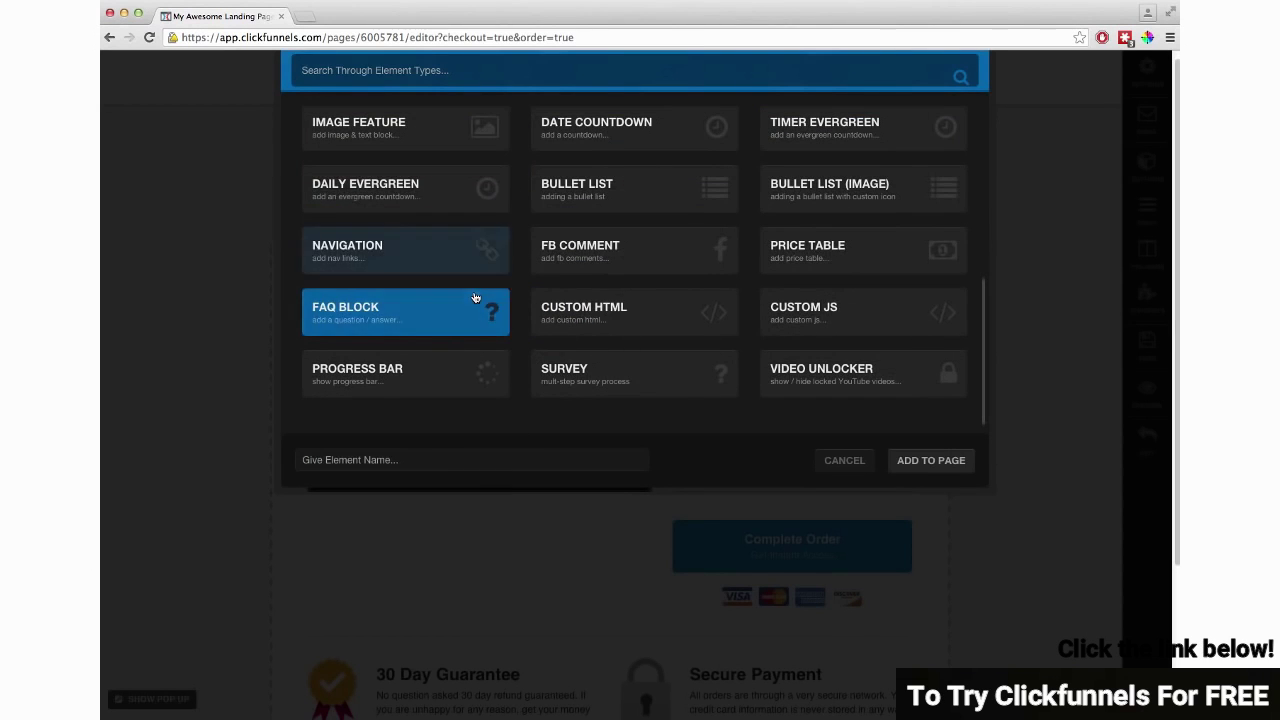
click(414, 186)
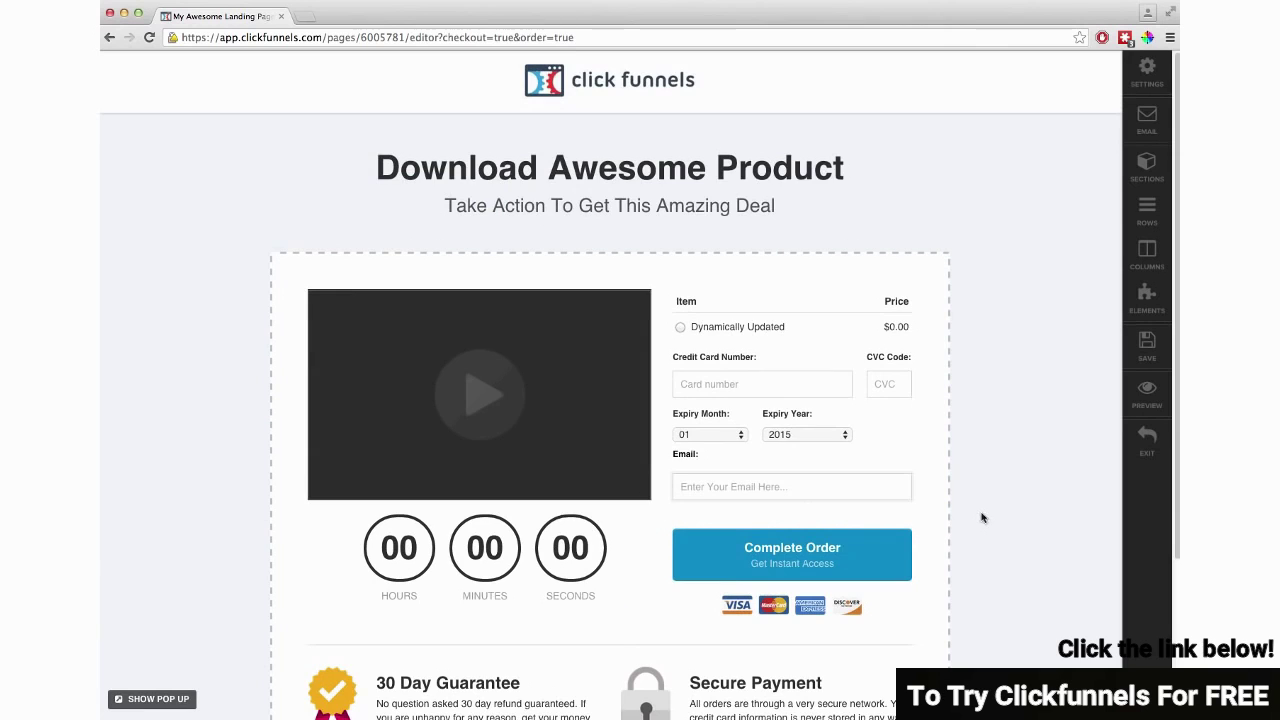
scroll(982, 517, down, 3)
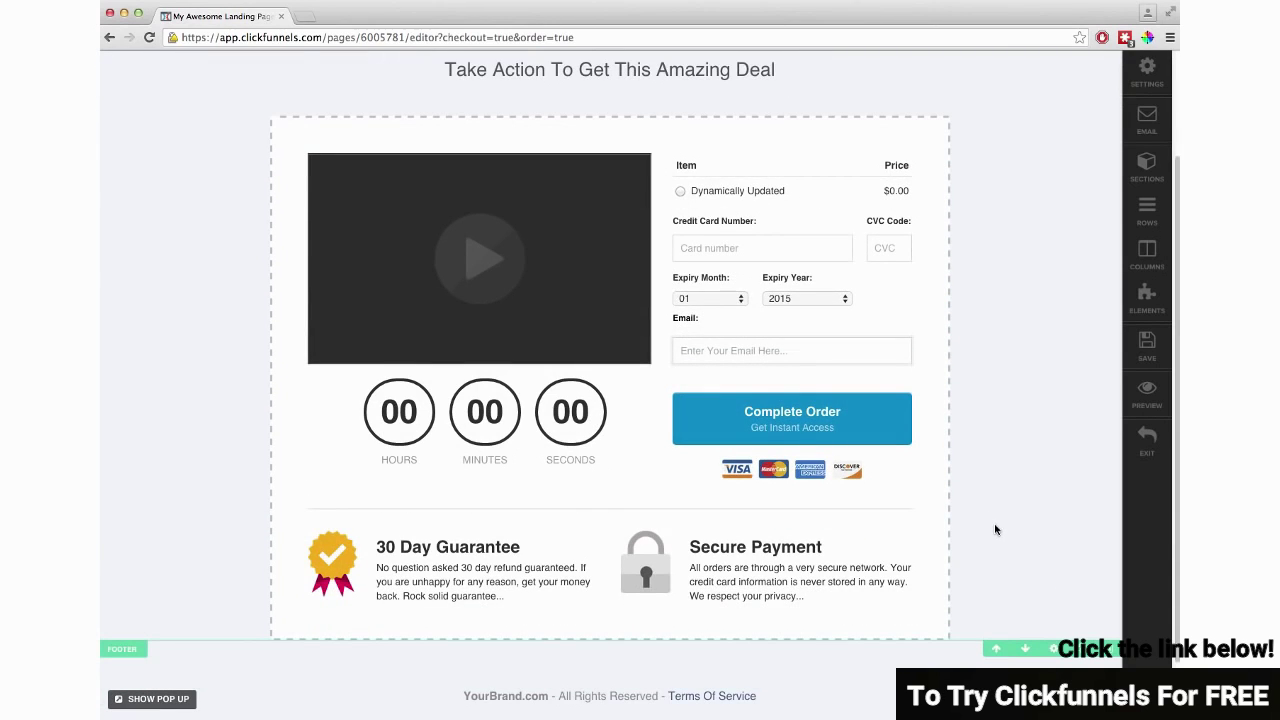
scroll(994, 523, up, 3)
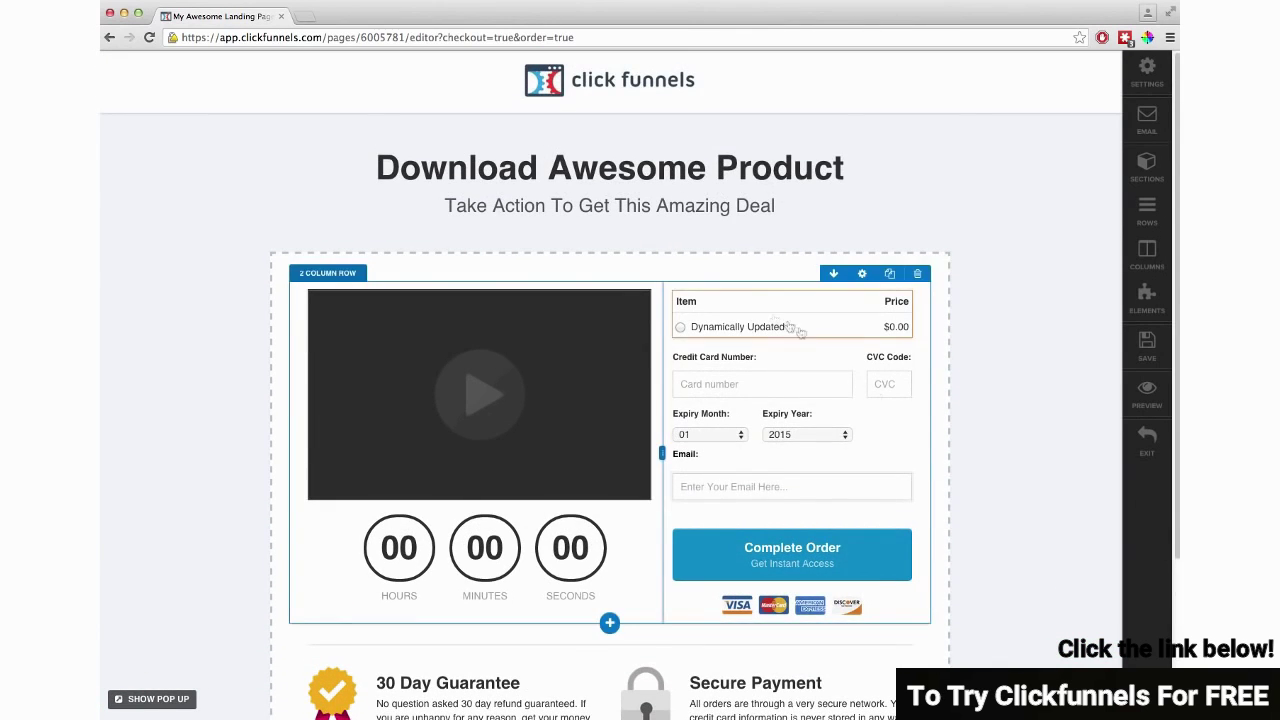
- Add a 1 Column Block row containing a Progress Bar element and move the row to the start of the order form section
click(609, 623)
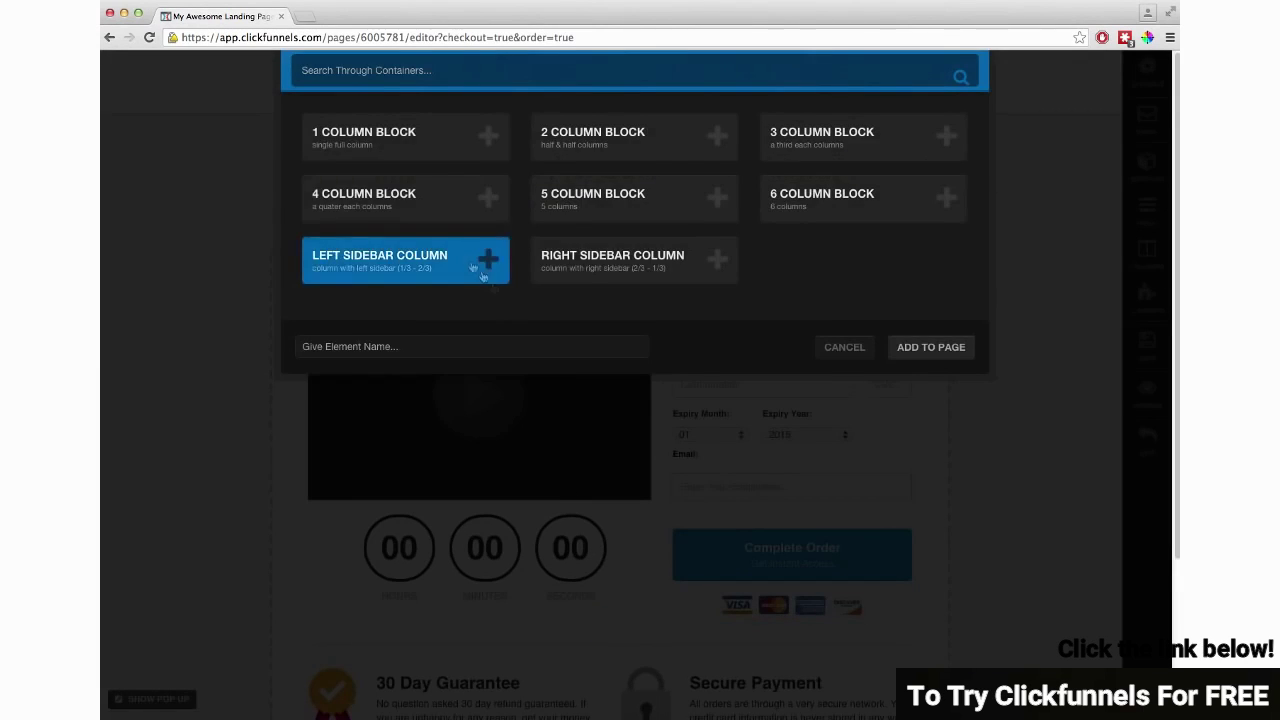
click(406, 152)
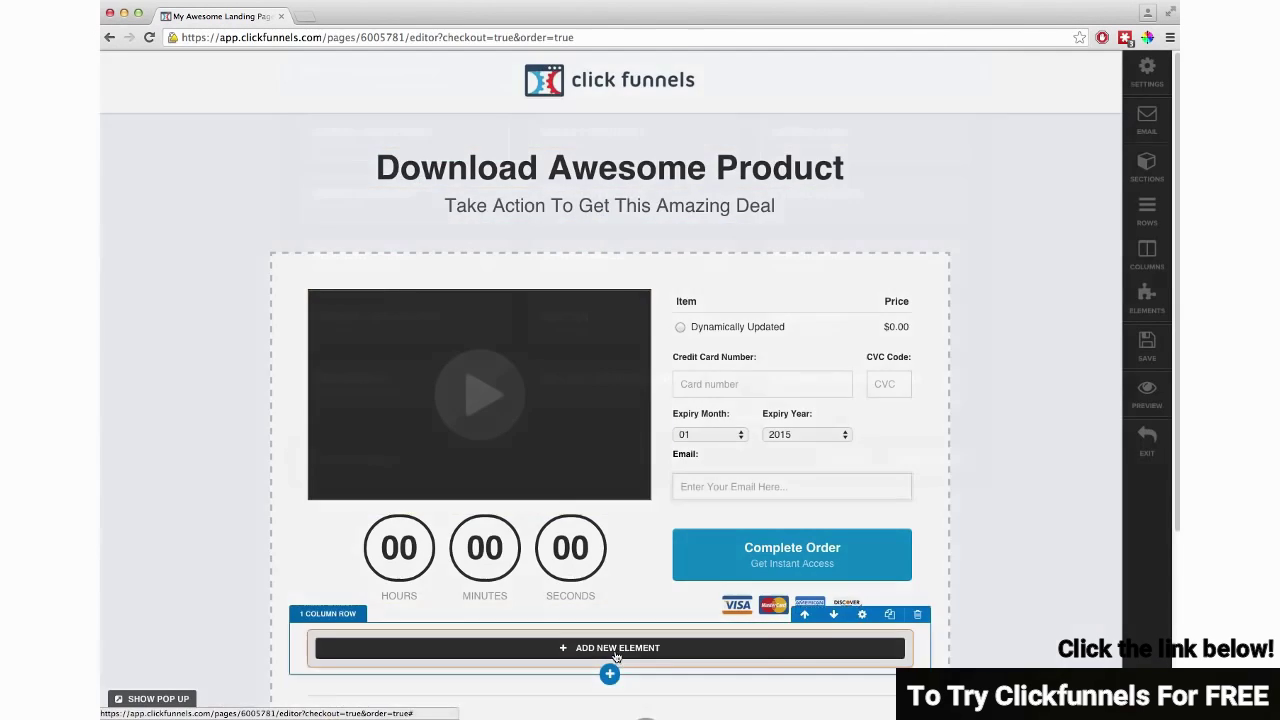
click(617, 650)
scroll(600, 320, down, 5)
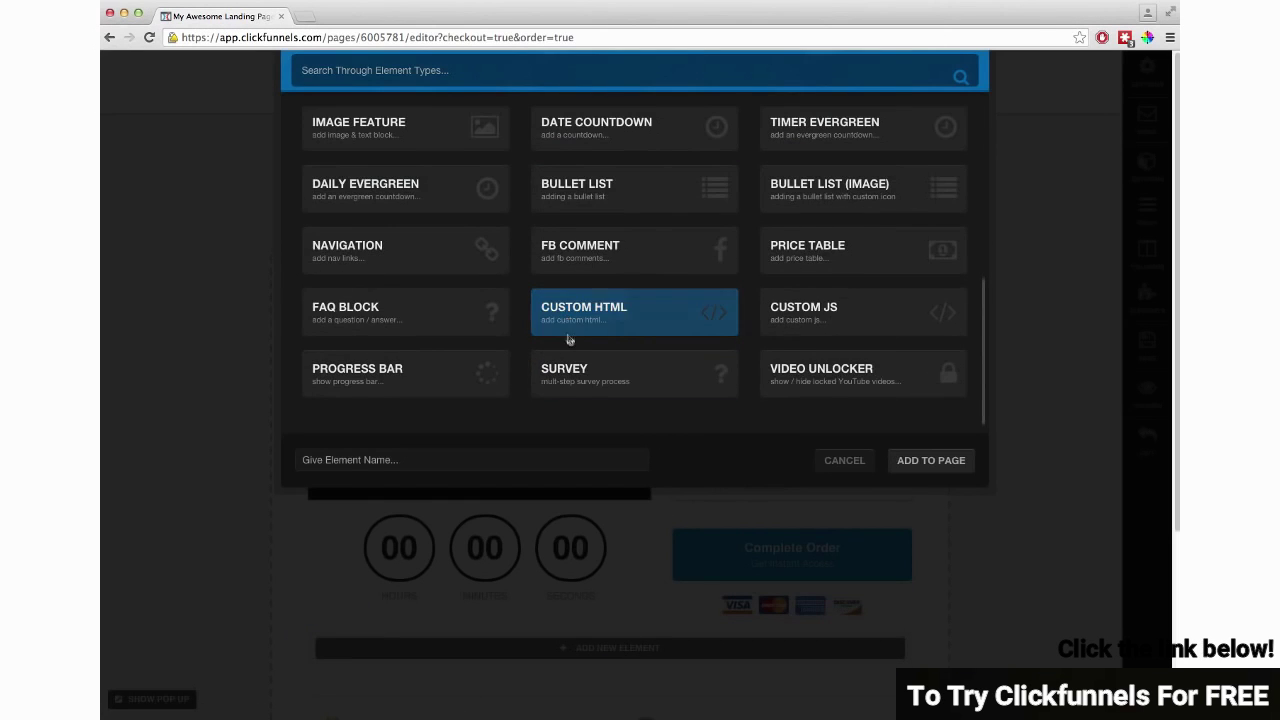
double_click(414, 371)
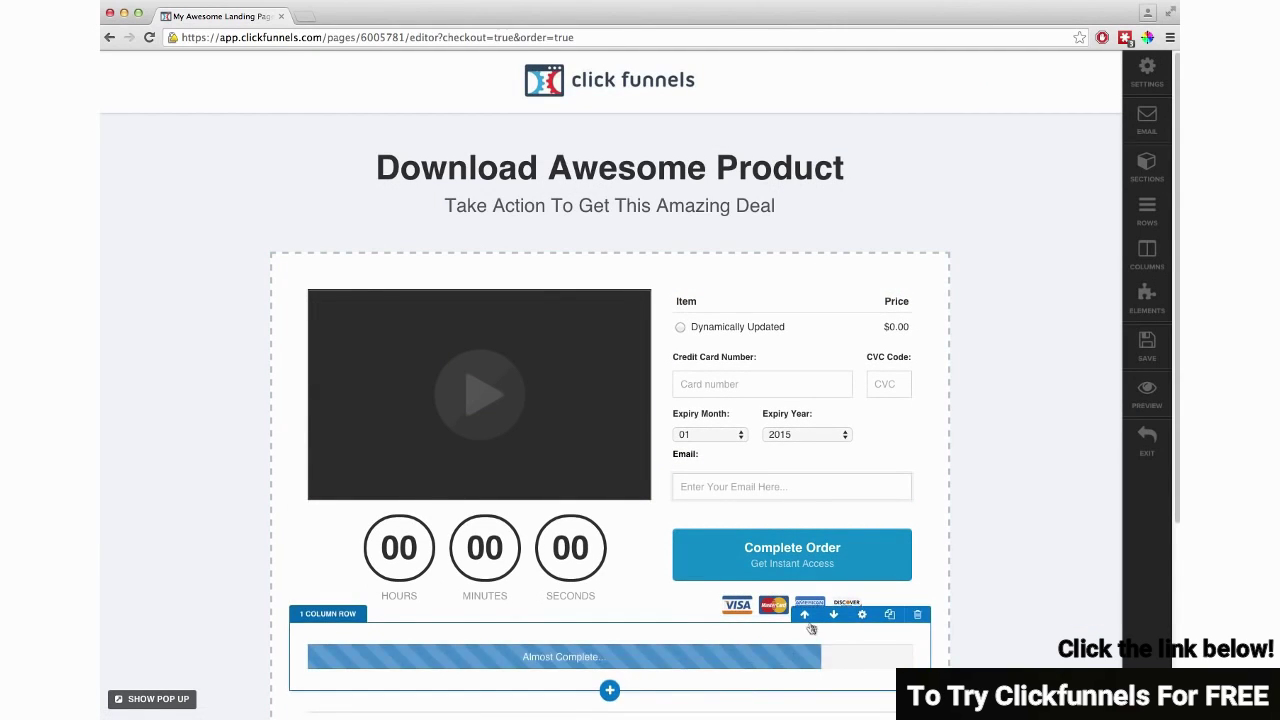
click(805, 616)
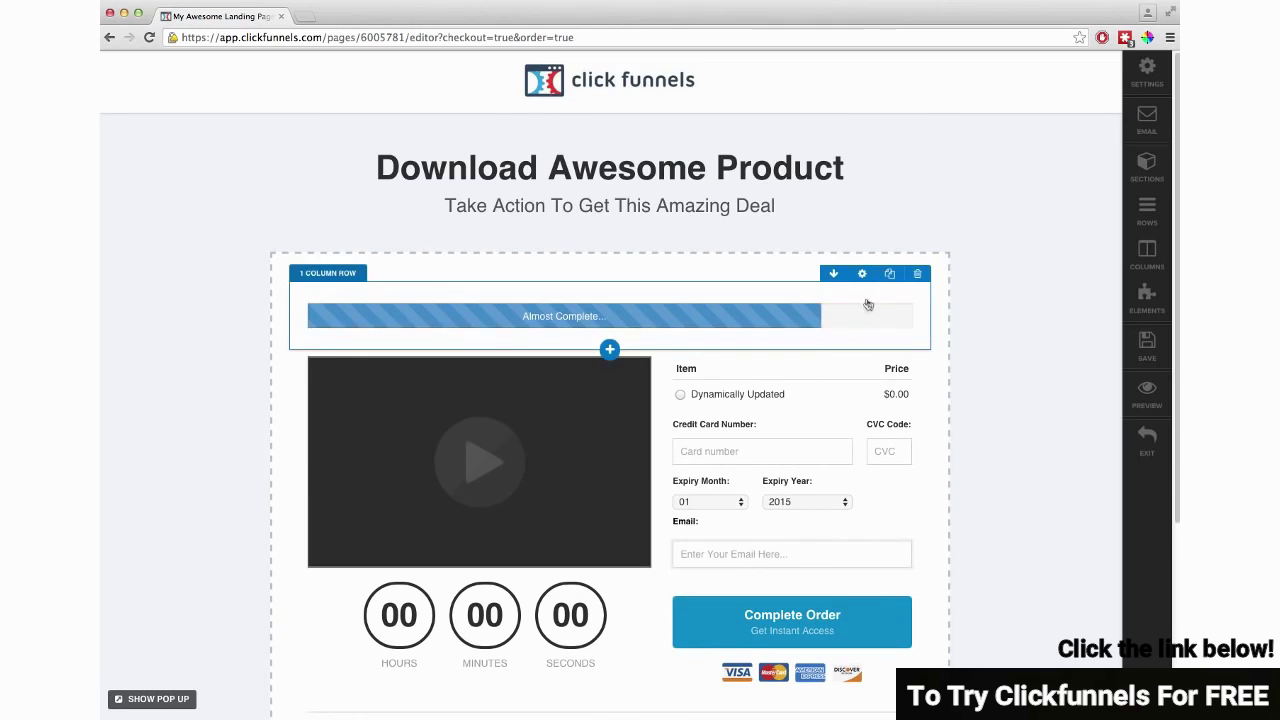
- Try placing the progress bar under the page's subheadline, and return it to the first row of the order form section
click(868, 304)
click(775, 228)
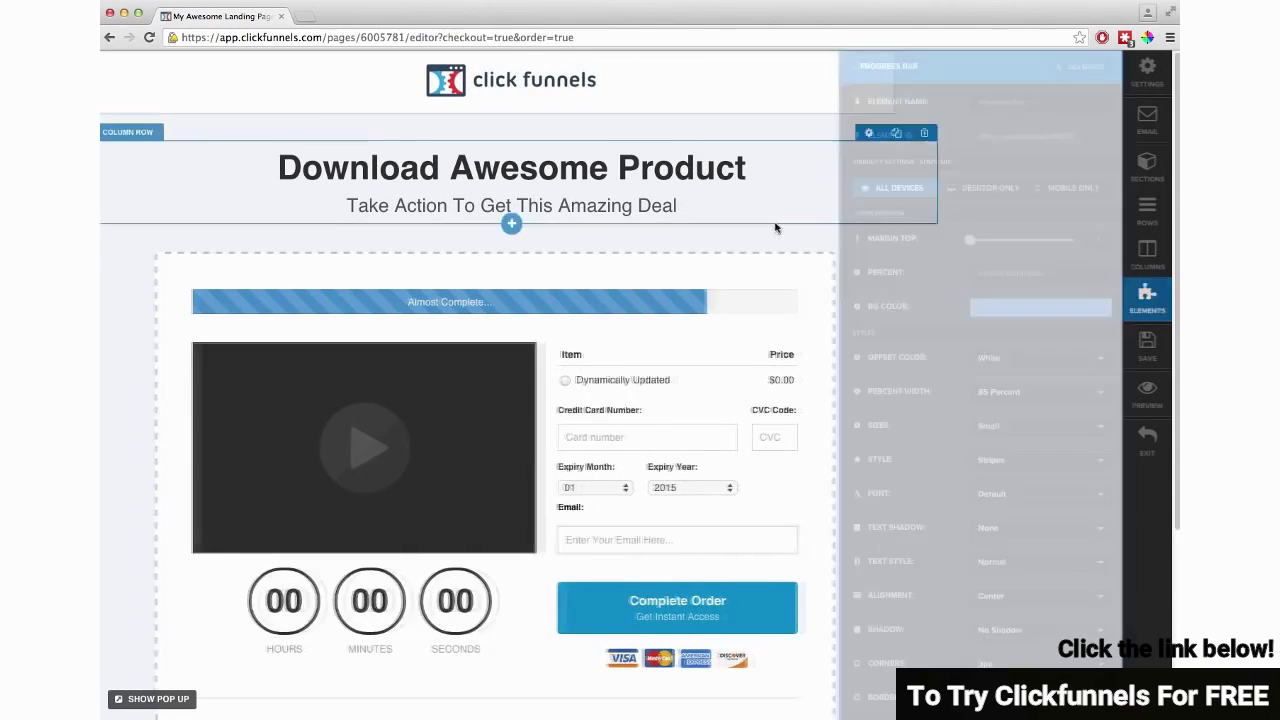
drag(820, 312, 728, 224)
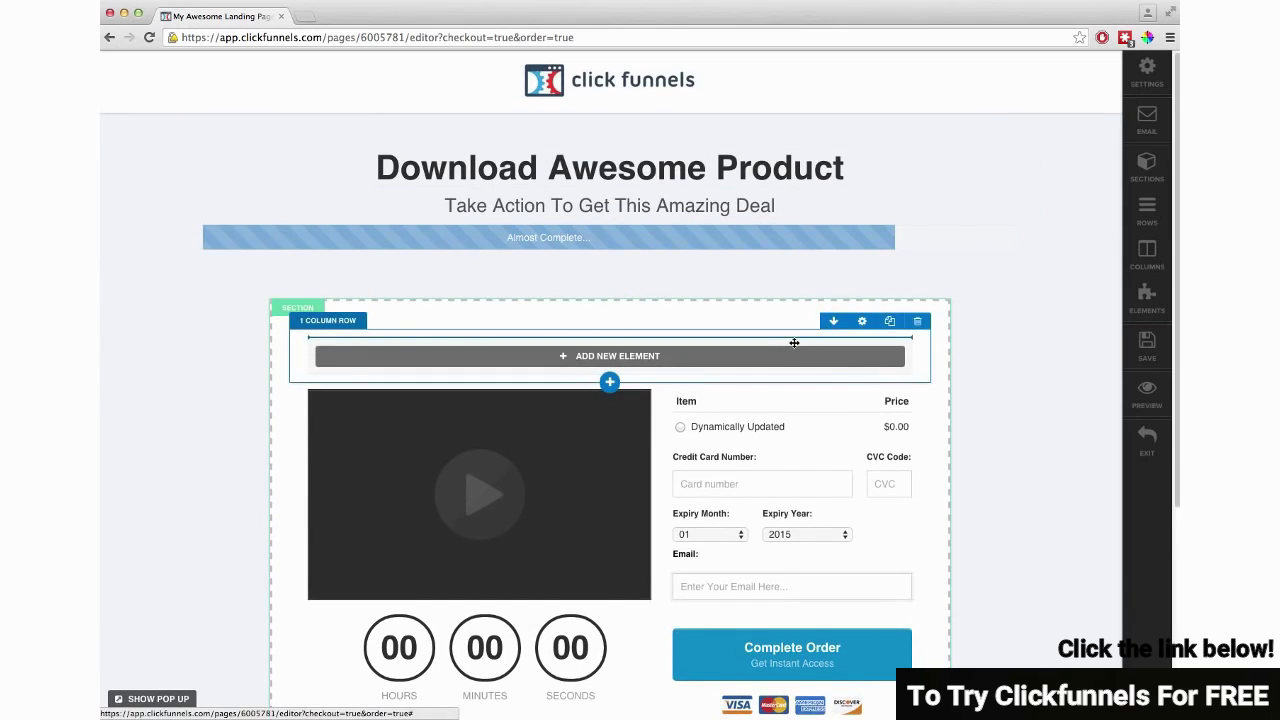
drag(794, 343, 794, 343)
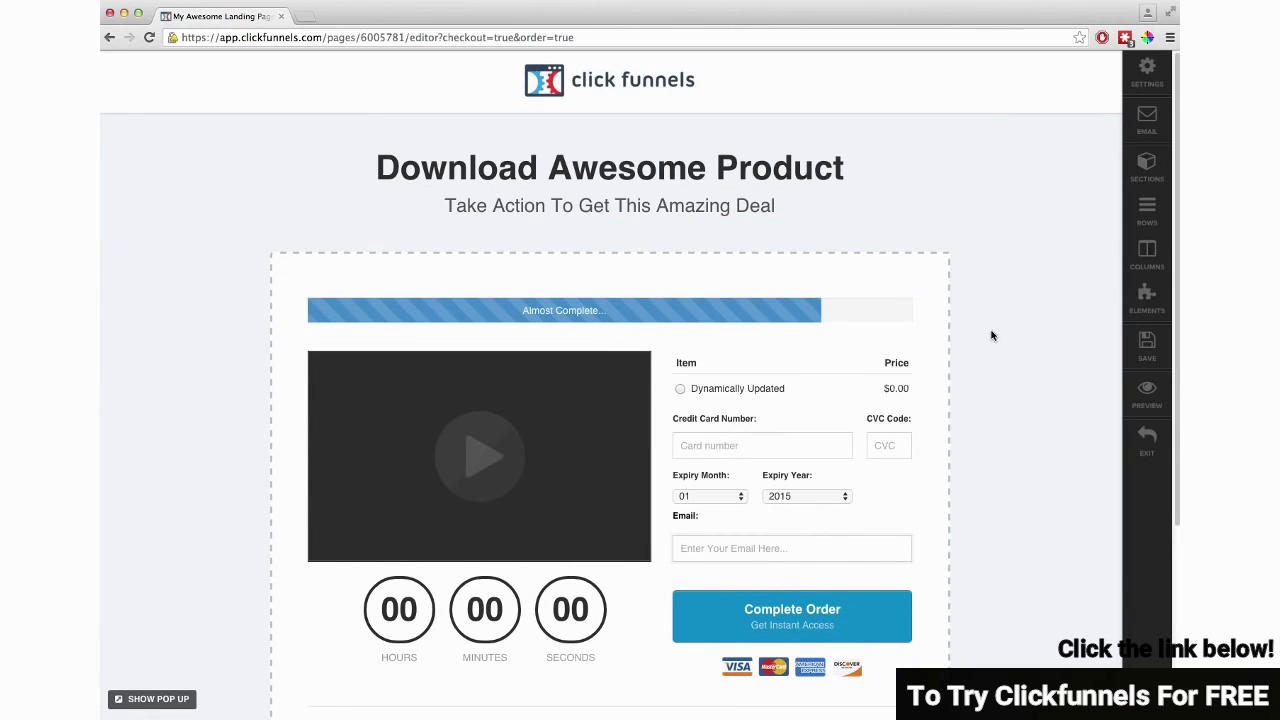
- Review the finished order form layout in the editor and in a live preview of the page
scroll(1046, 408, down, 5)
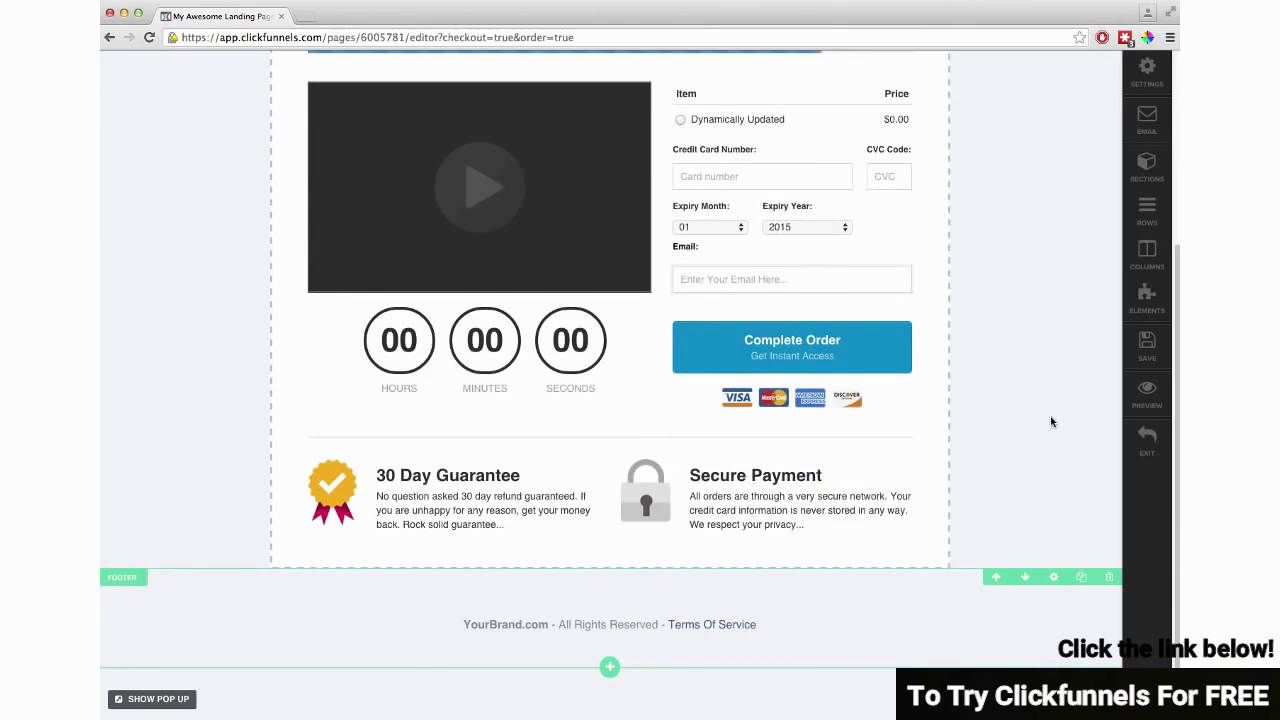
scroll(1051, 422, up, 5)
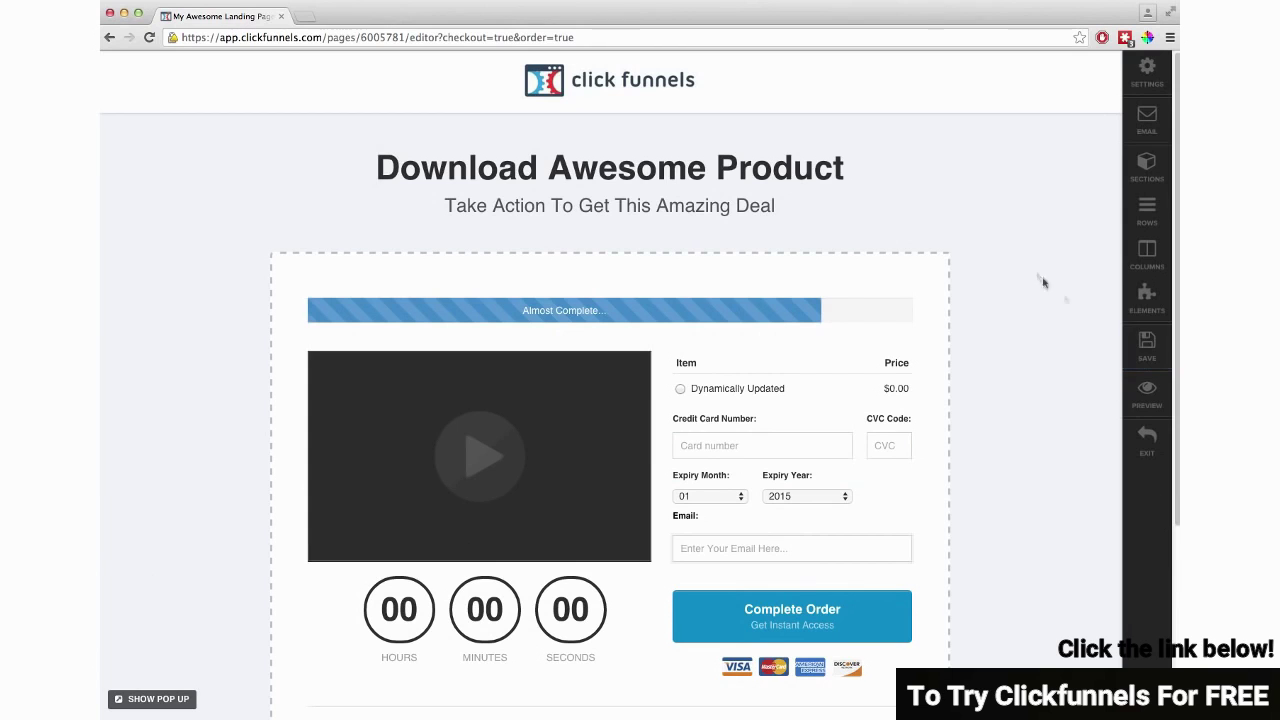
click(1130, 392)
scroll(1121, 389, down, 5)
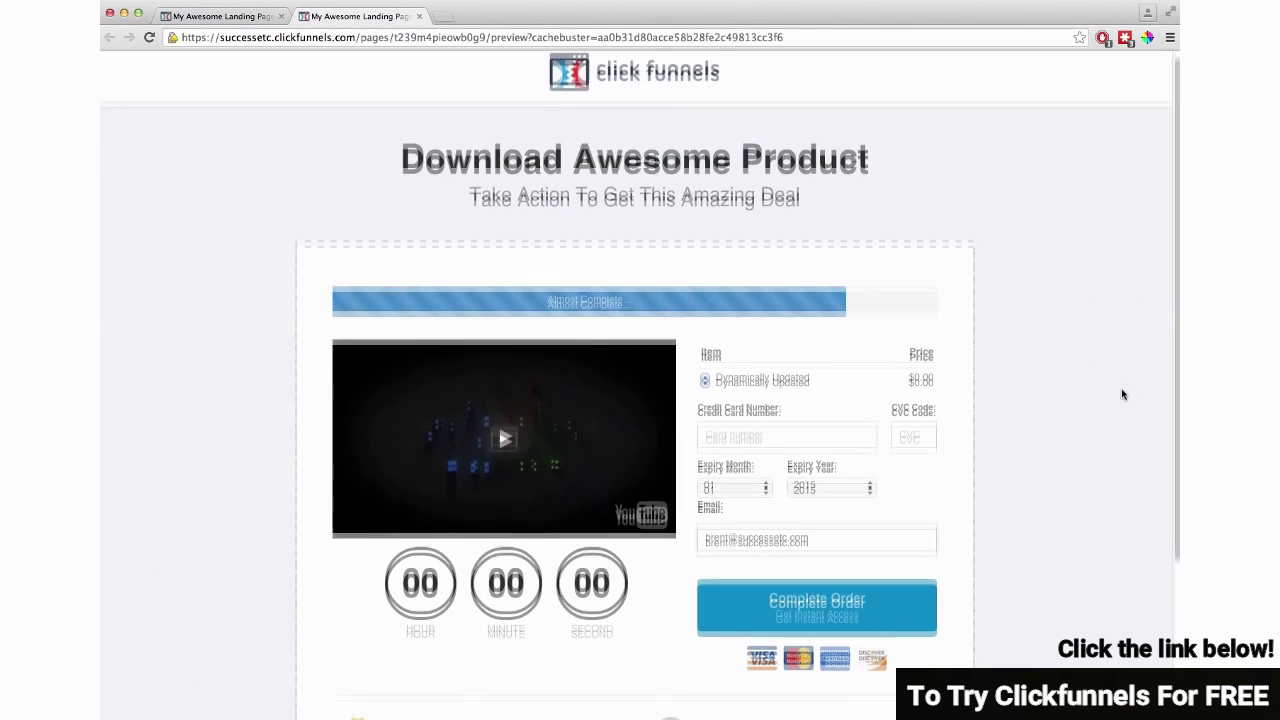
scroll(1122, 397, up, 4)
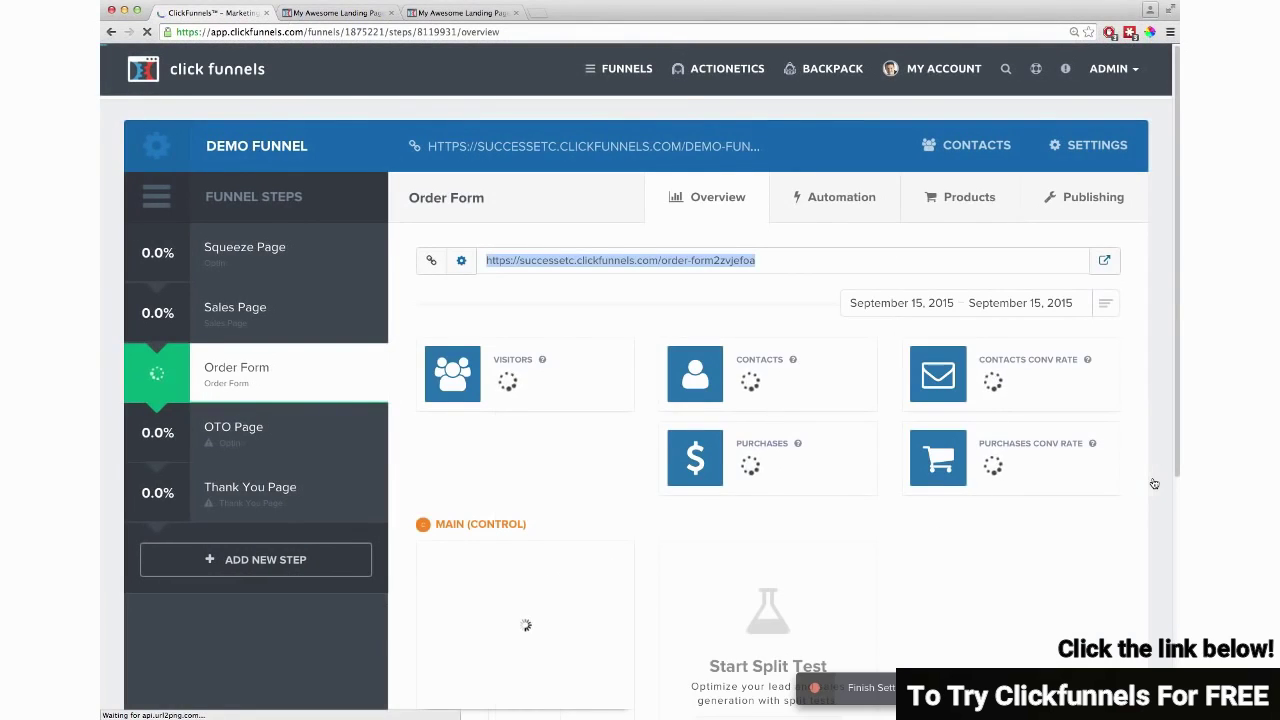
- Apply the OTO Page 2 template from the one click upsell sales templates to the OTO Page step
click(249, 430)
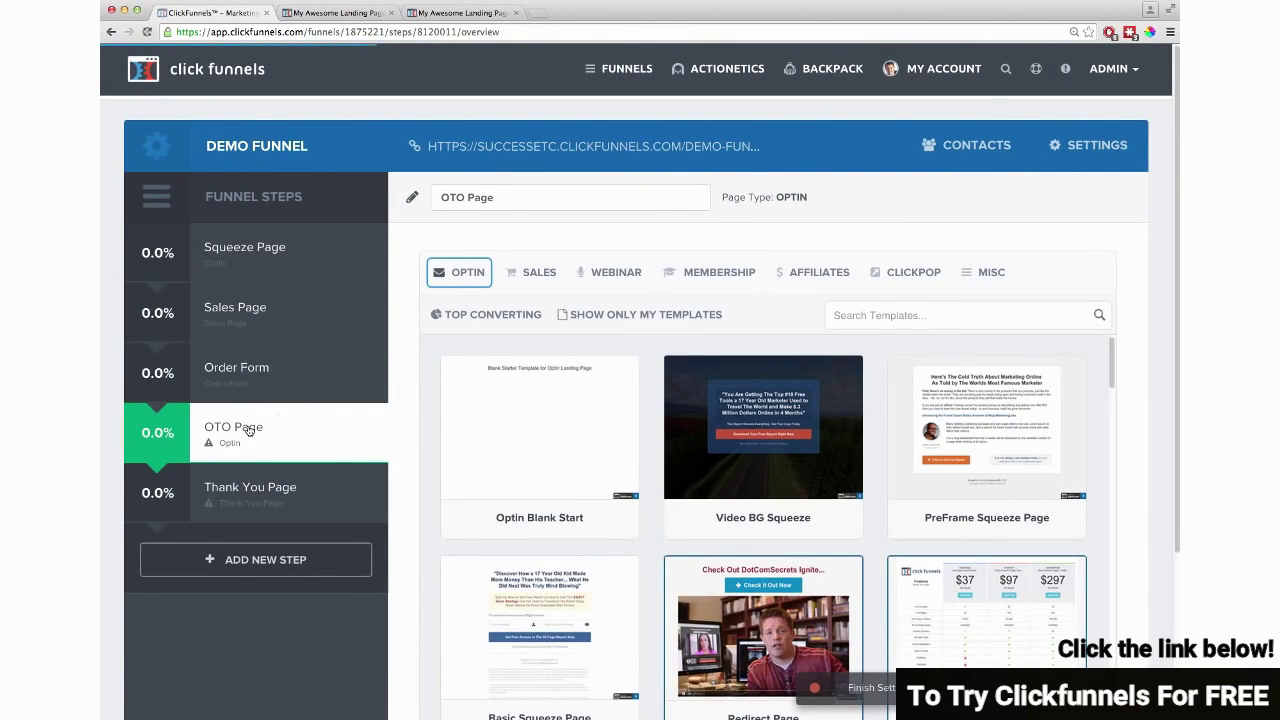
click(539, 272)
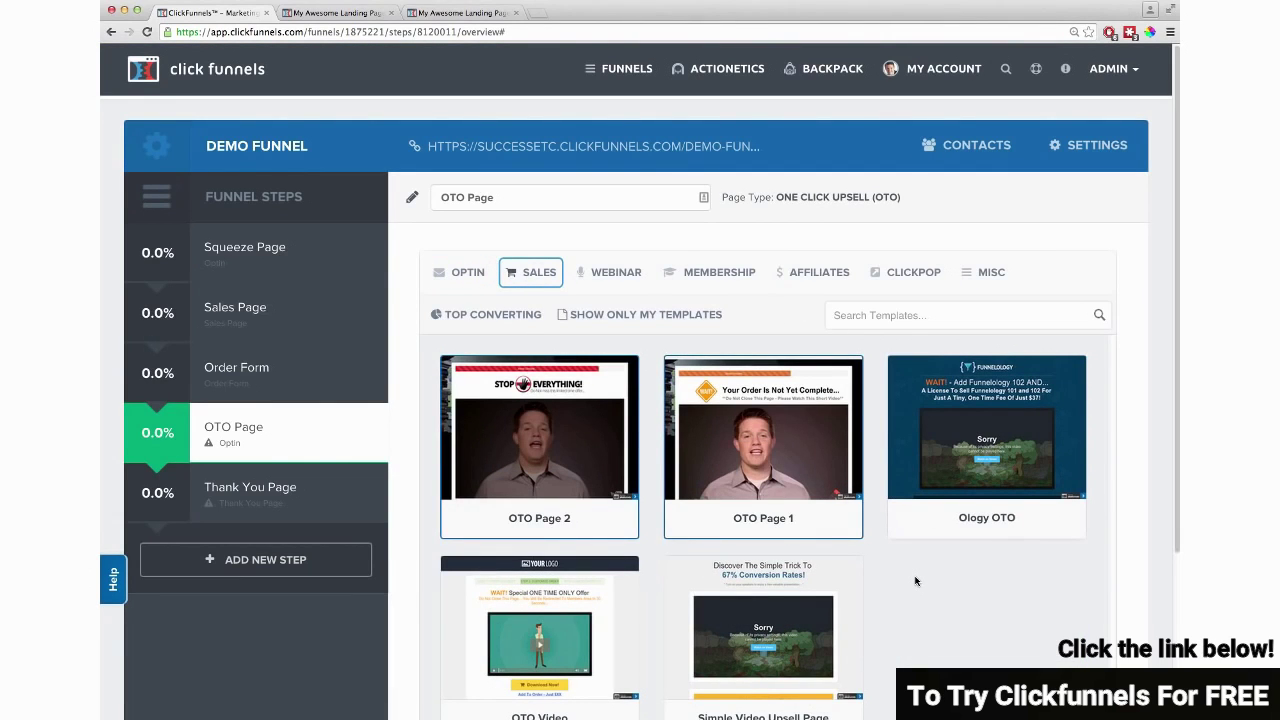
mouse_move(563, 428)
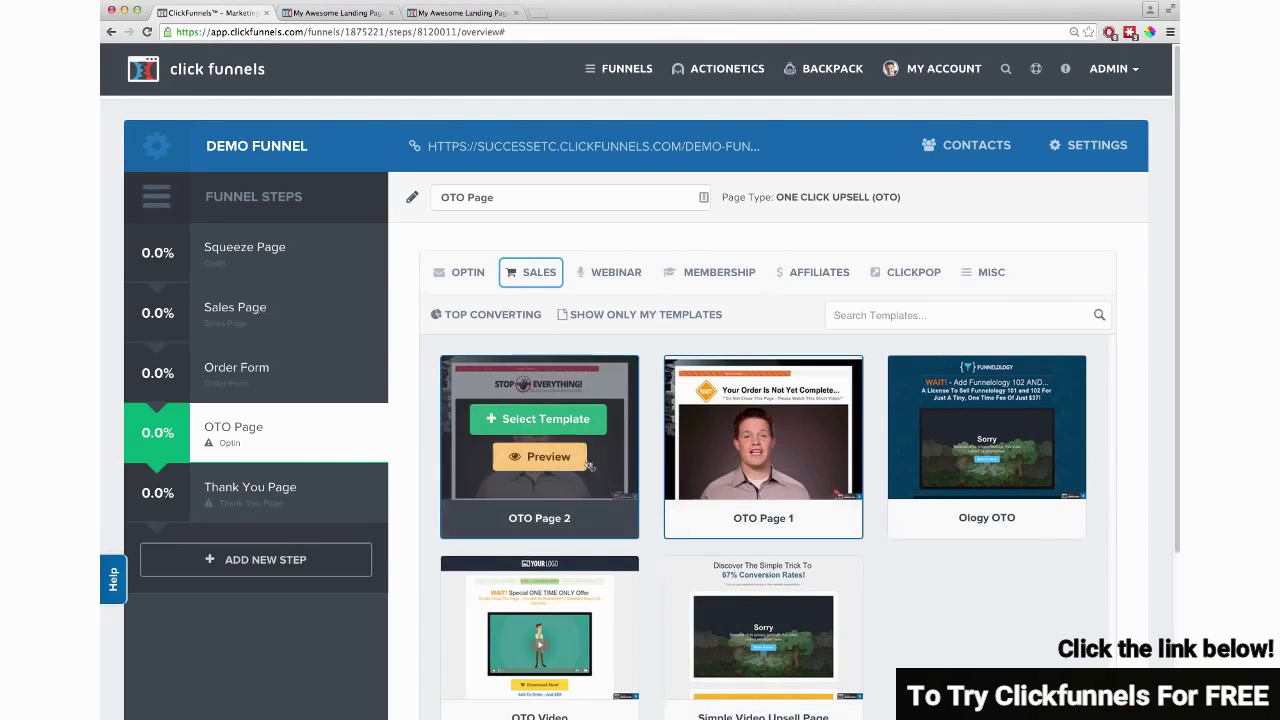
click(552, 421)
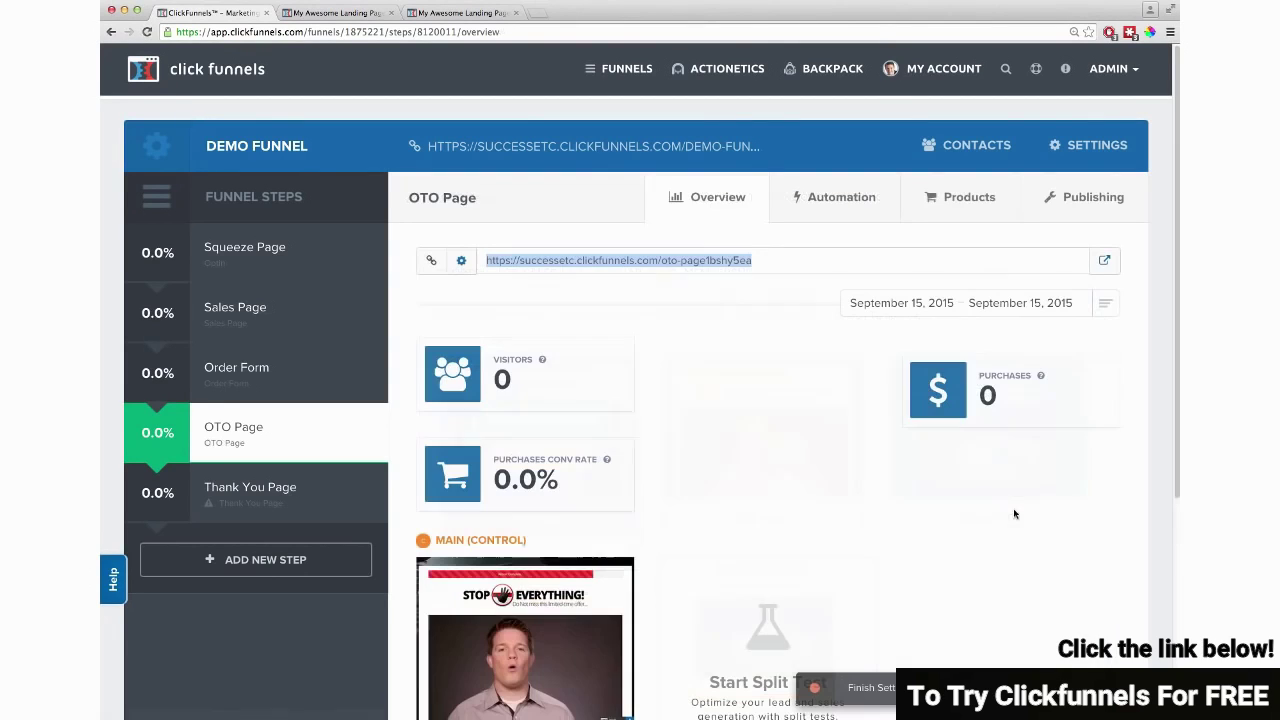
- Apply the Download Clean Dotted template from the optin Thank You templates to the Thank You Page step
click(251, 488)
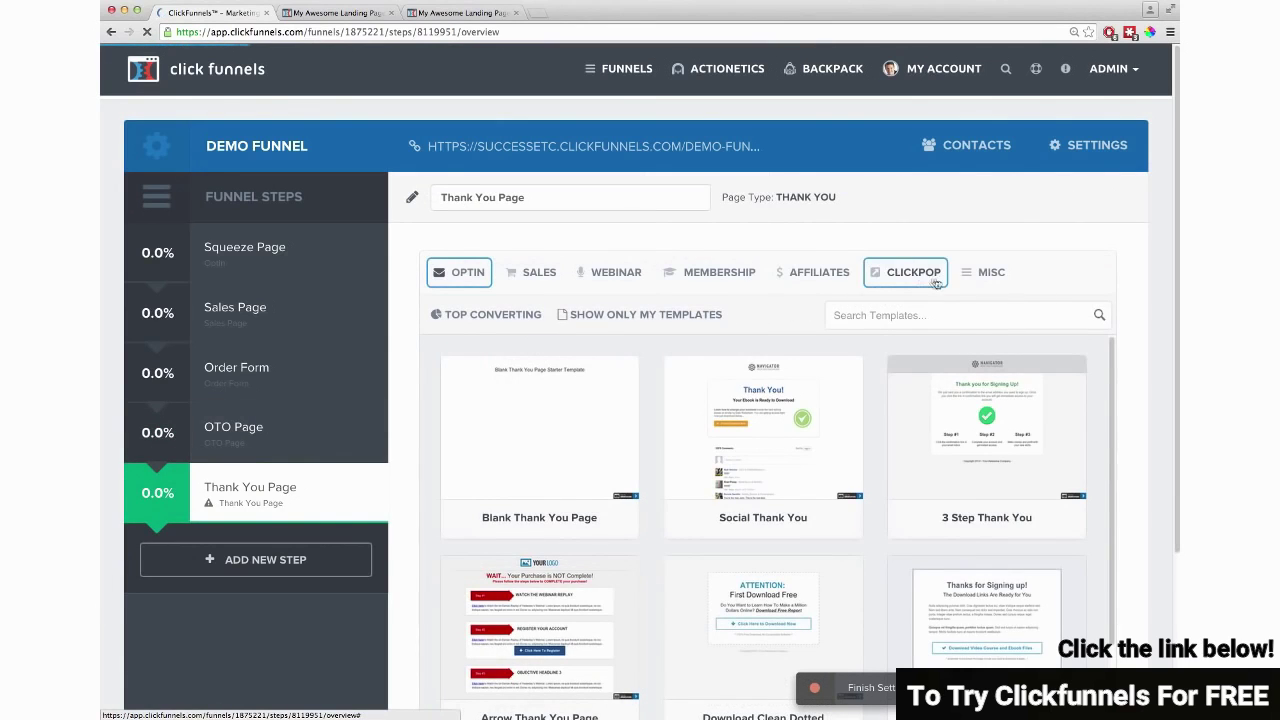
click(980, 279)
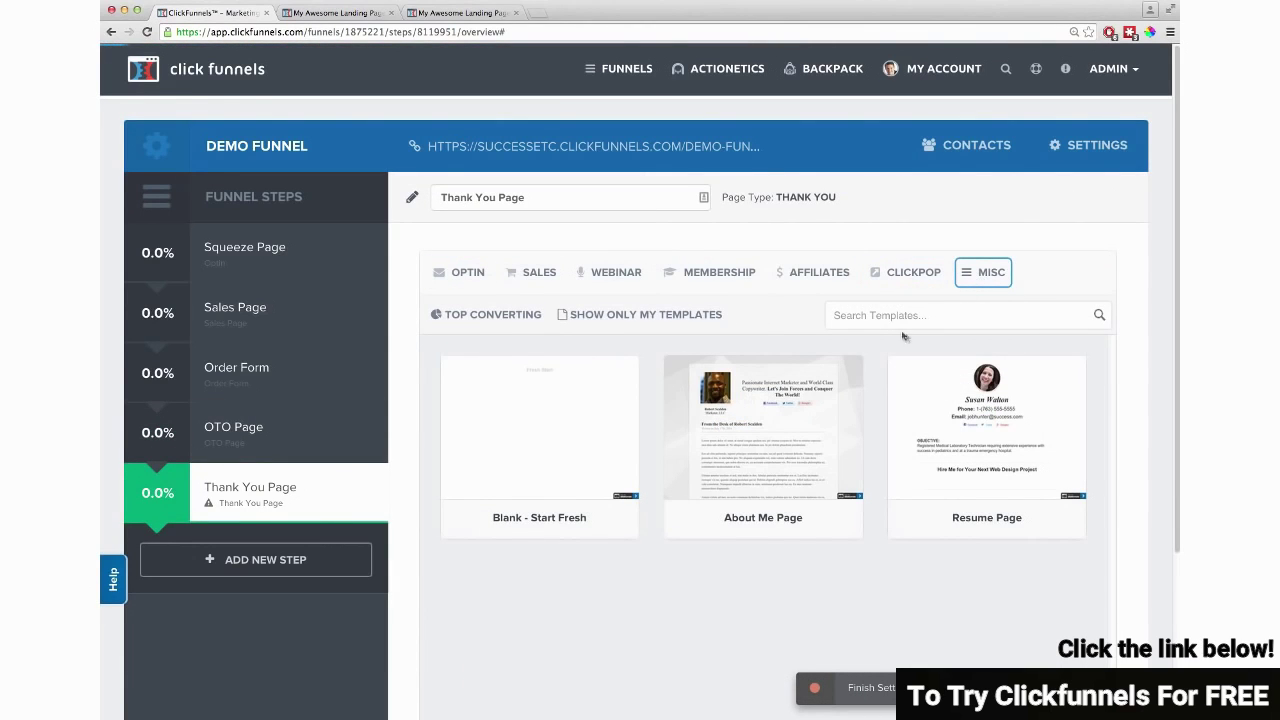
mouse_move(476, 272)
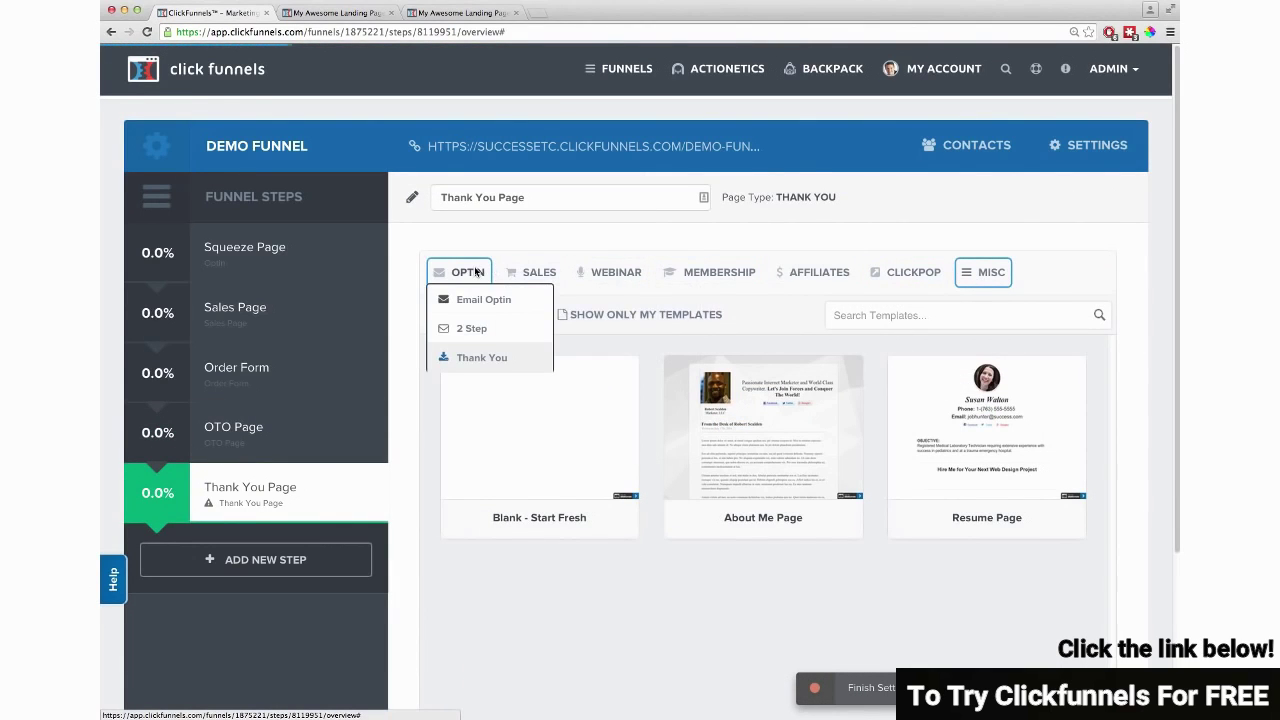
click(476, 358)
mouse_move(613, 474)
scroll(640, 500, down, 1)
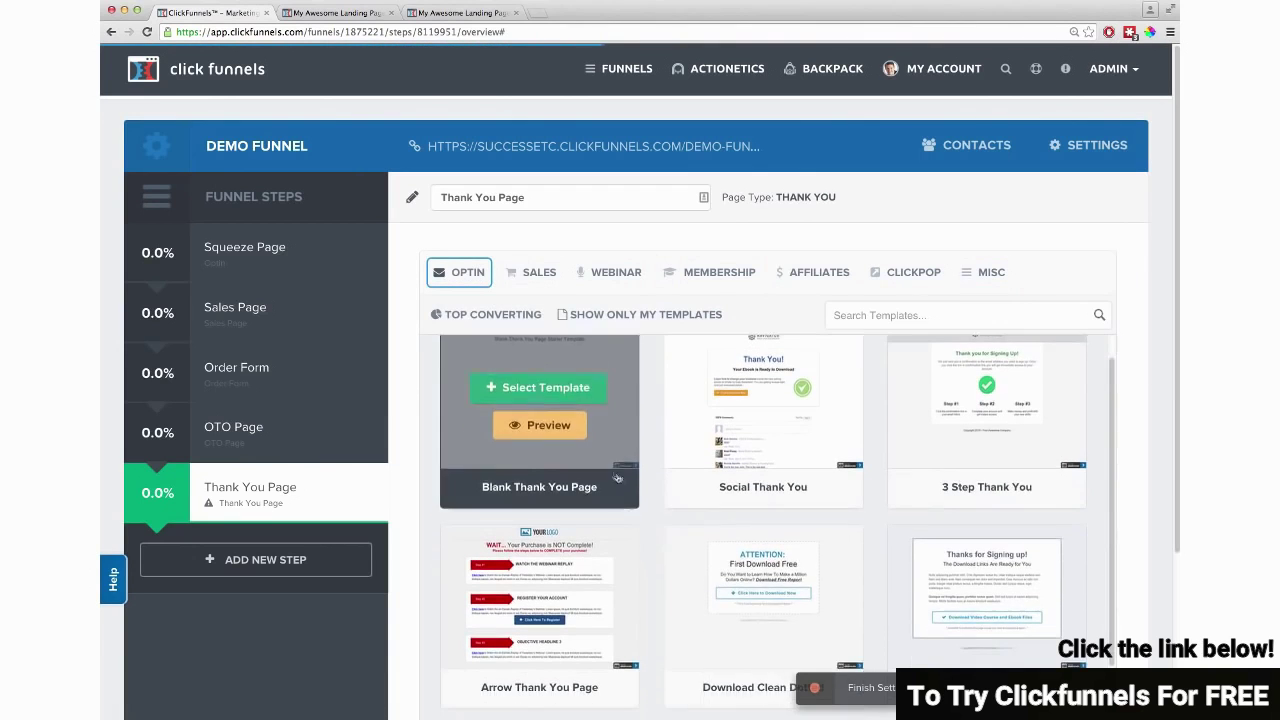
click(757, 590)
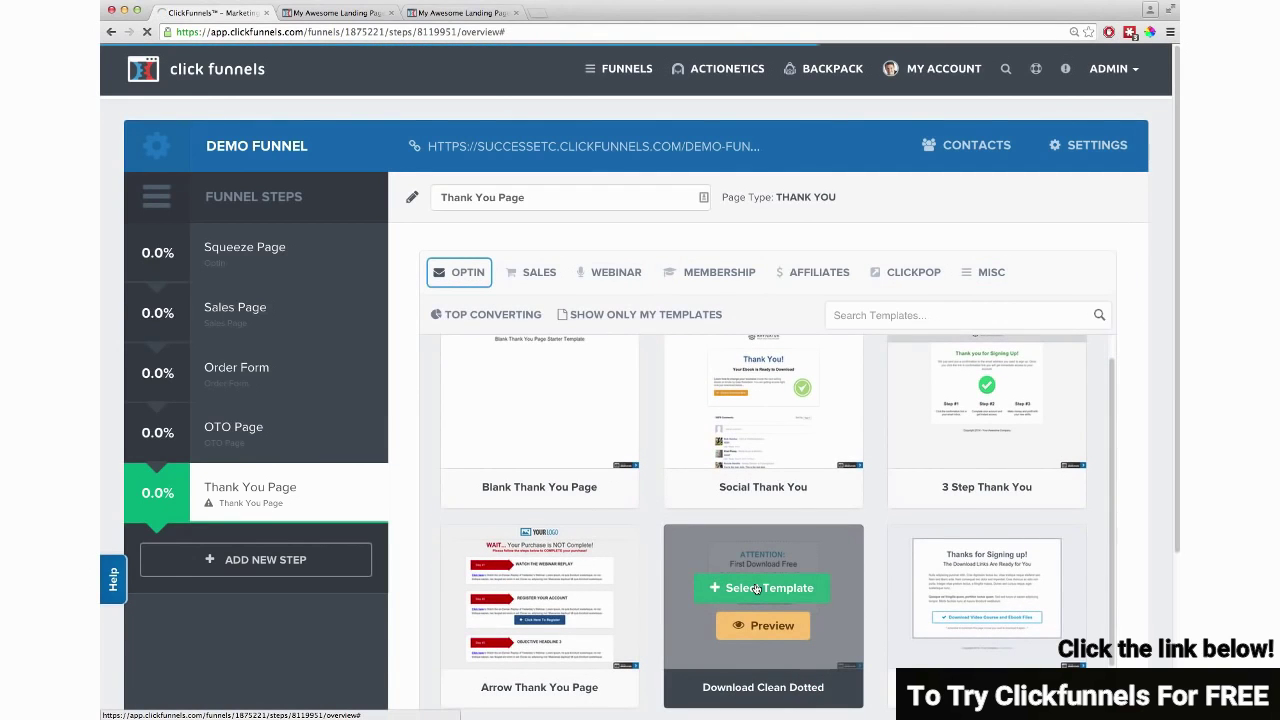